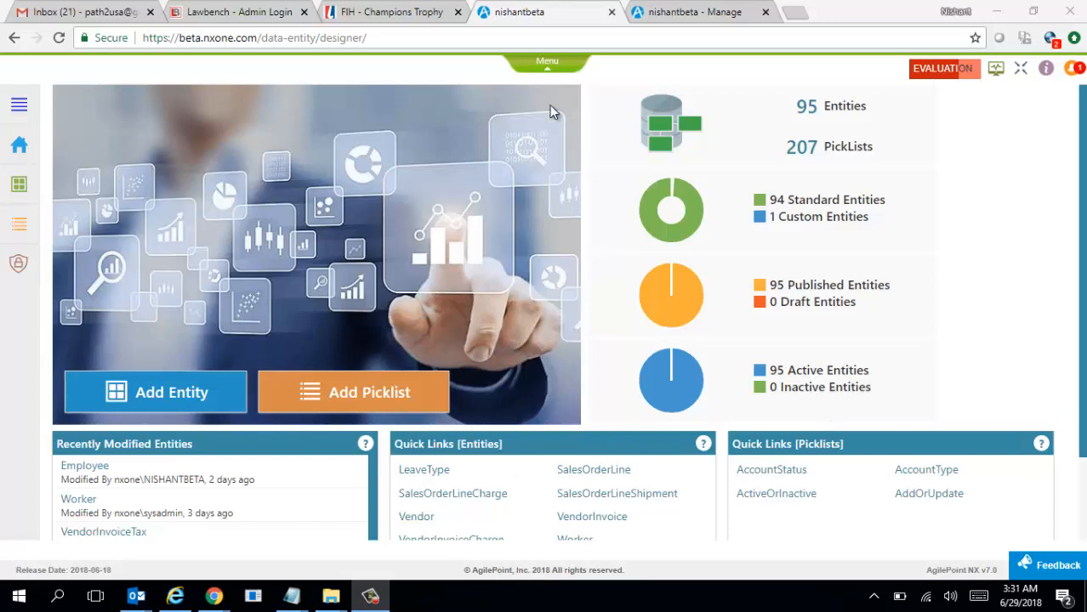
Switch to the Manage site's permissions page and open Entity Permissions to view its security groups
{"action": "mouse_move", "coordinate": [566, 70]}
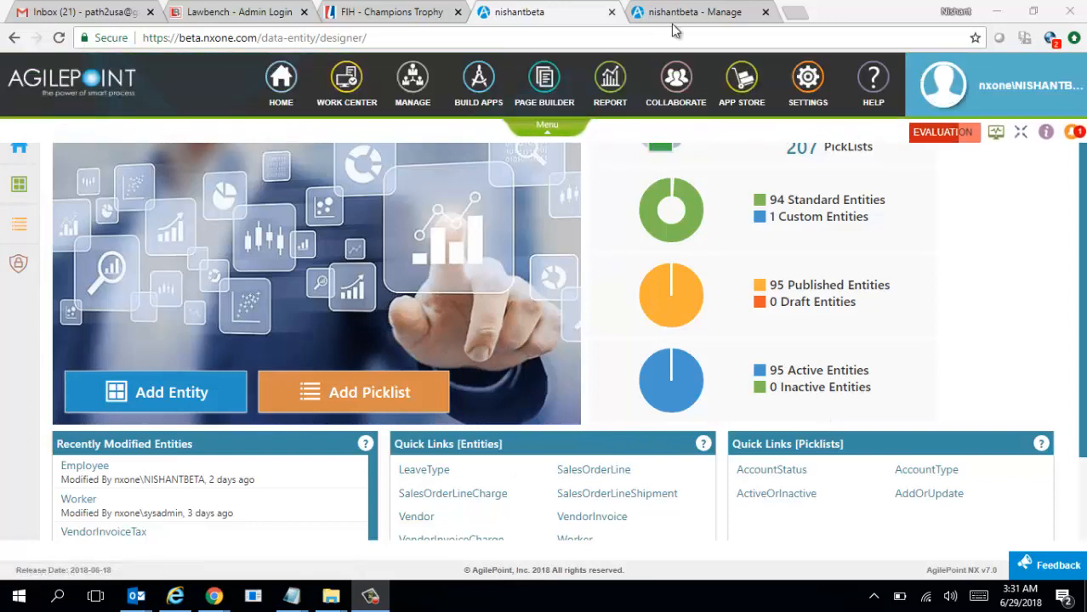
{"action": "left_click", "coordinate": [687, 17]}
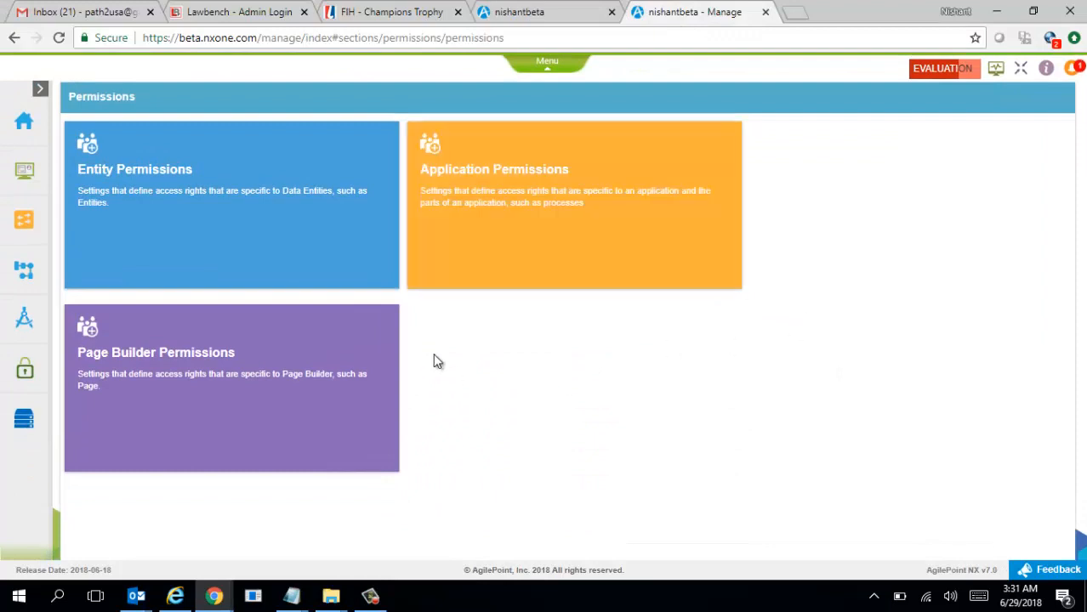
{"action": "mouse_move", "coordinate": [29, 270]}
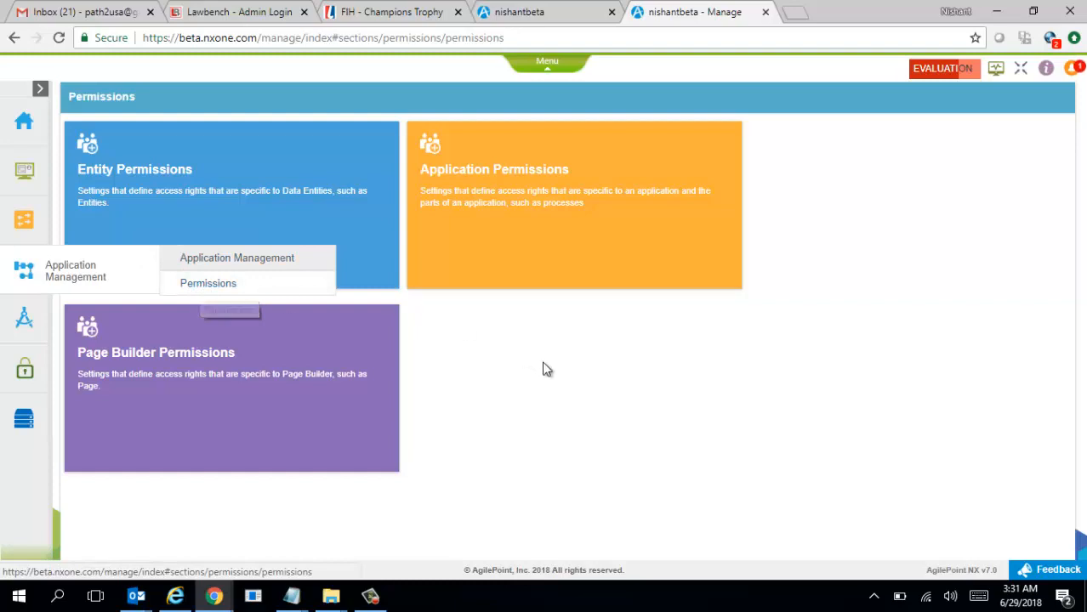
{"action": "left_click", "coordinate": [190, 213]}
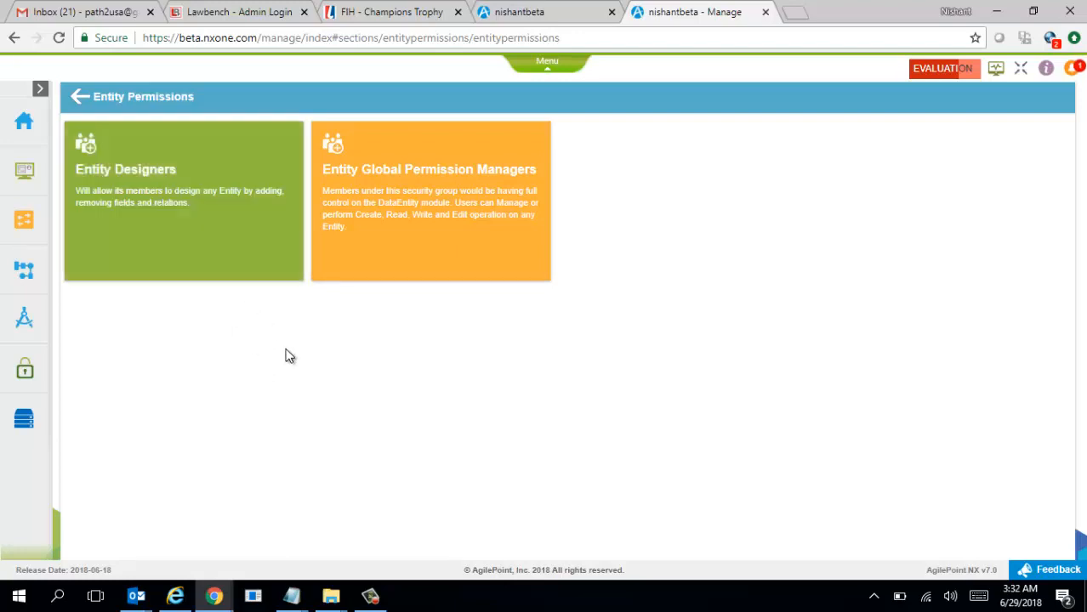
Review the data entity designer's home page, including the entity statistics, recently modified entities and quick links, alongside the Entity Permissions page
{"action": "left_click", "coordinate": [548, 11]}
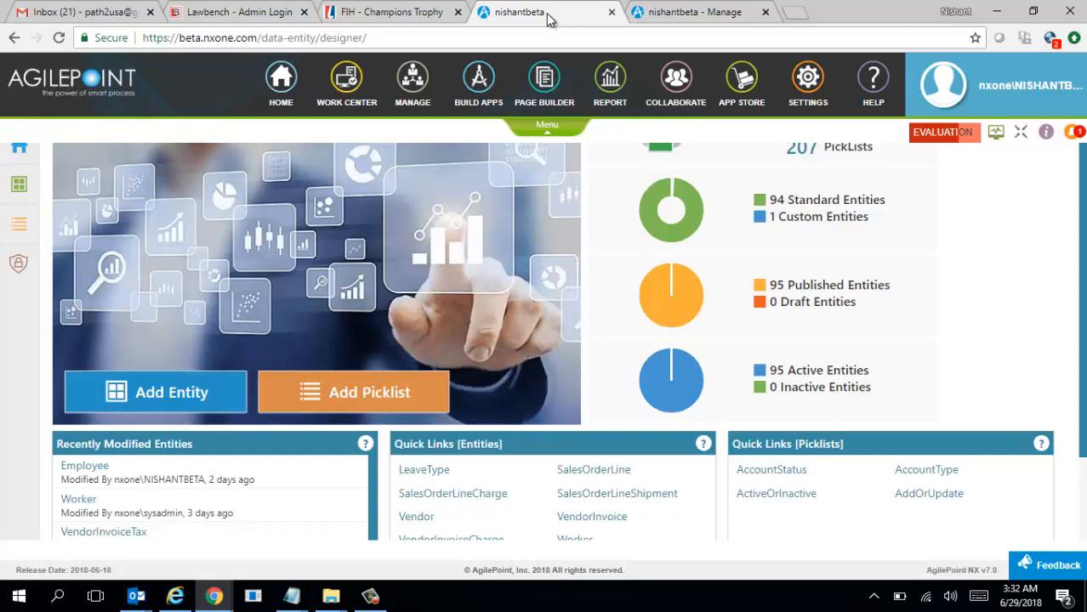
{"action": "left_click", "coordinate": [703, 12]}
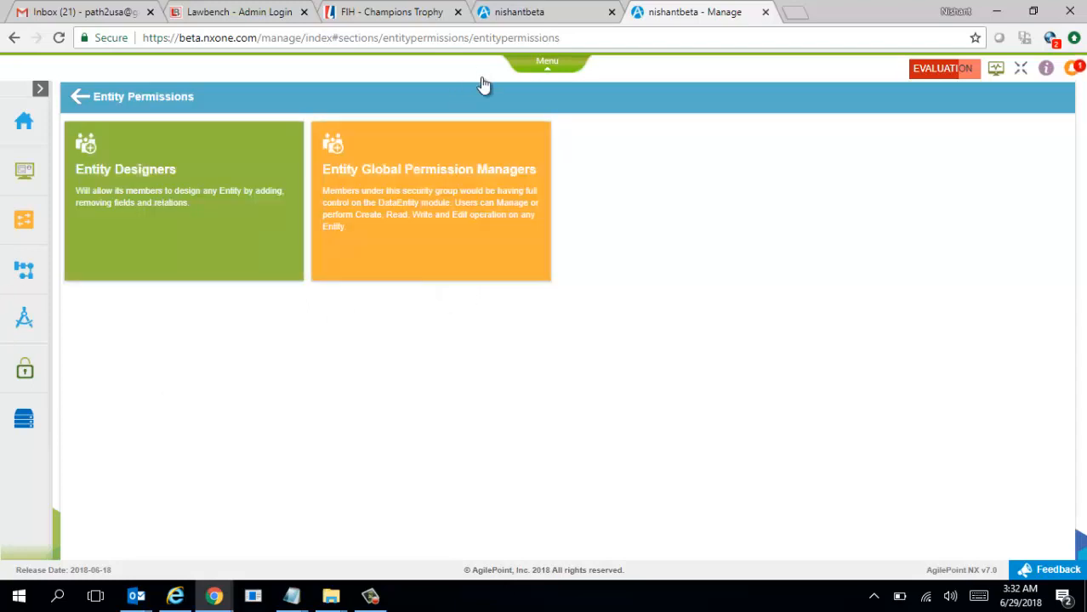
{"action": "left_click", "coordinate": [541, 12]}
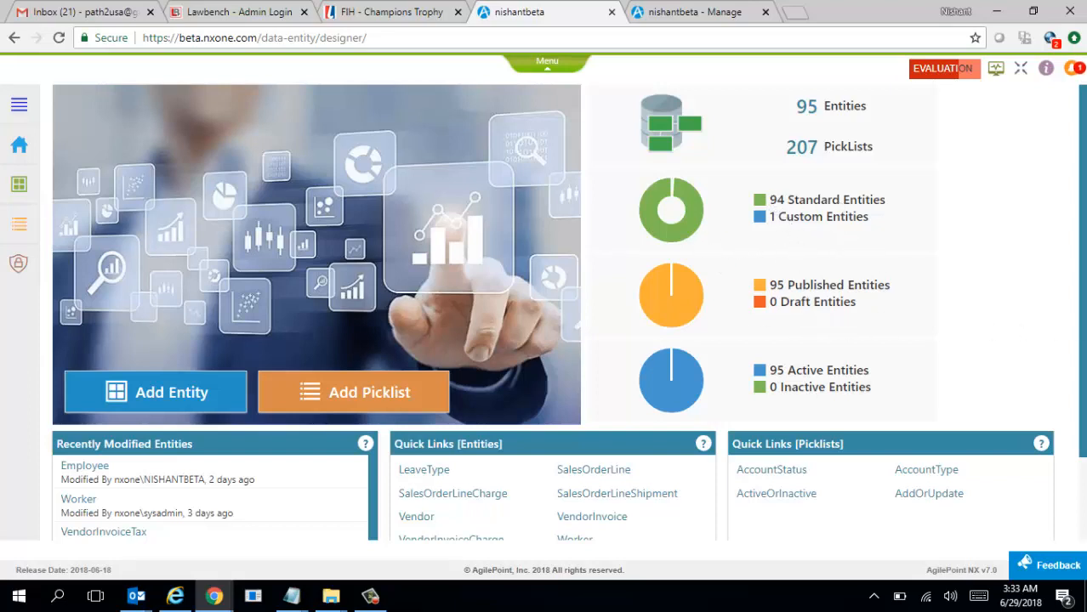
{"action": "scroll", "coordinate": [1084, 347], "scroll_direction": "down", "scroll_amount": 1}
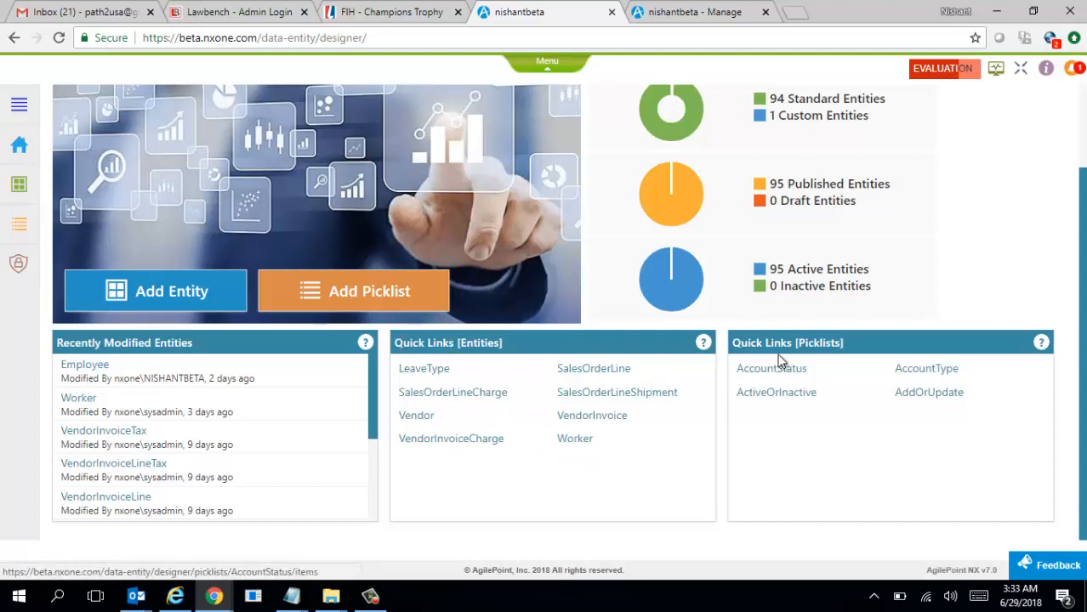
{"action": "left_click_drag", "start_coordinate": [1082, 338], "coordinate": [1078, 232]}
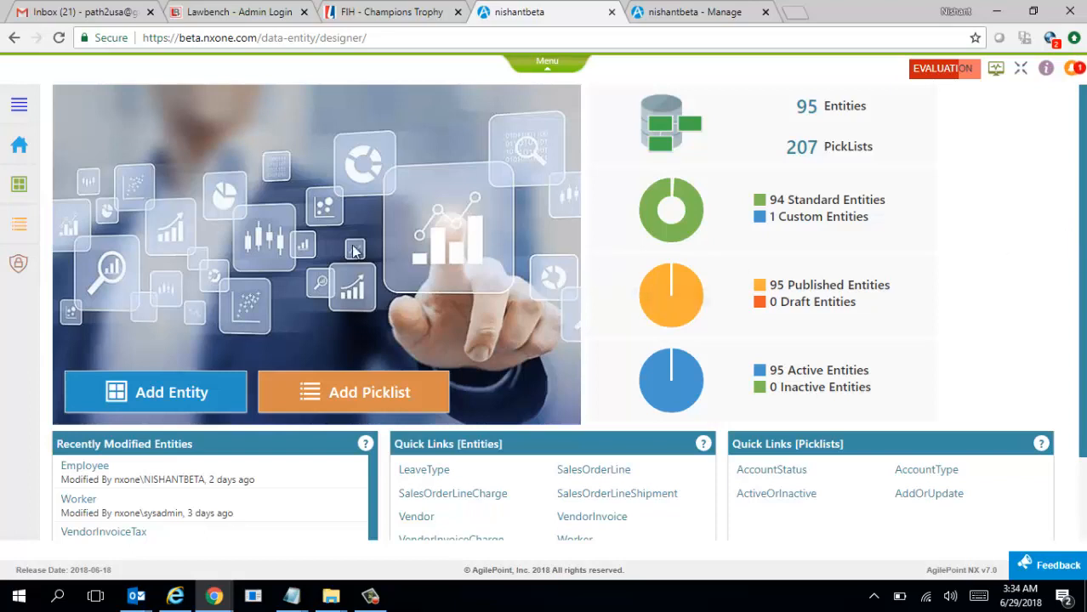
Start a new entity with the display name MyTest Entity and accept the suggested plural and internal names
{"action": "left_click", "coordinate": [156, 398]}
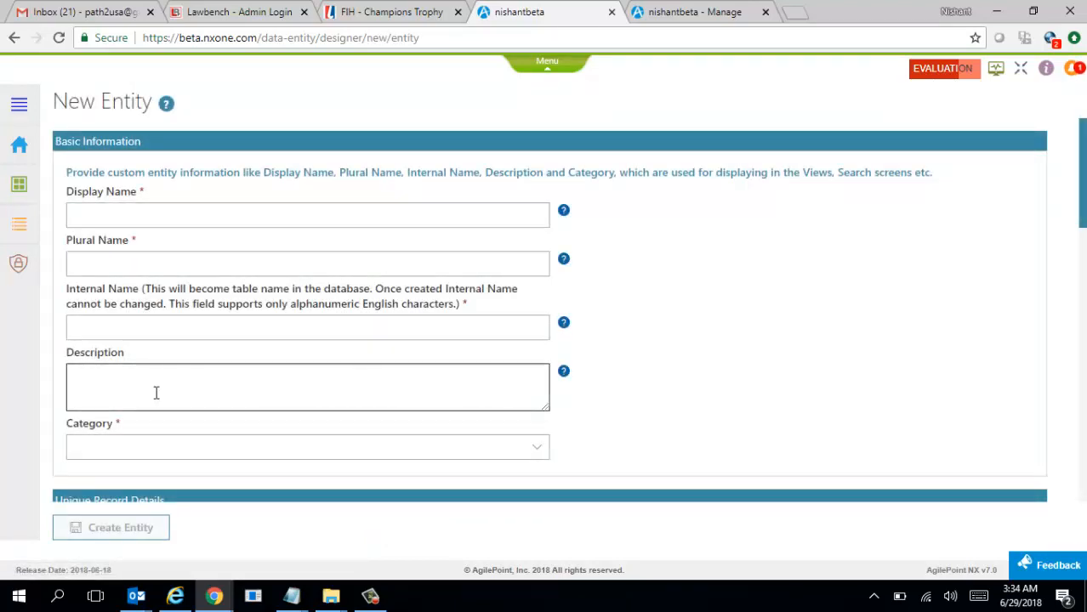
{"action": "left_click", "coordinate": [142, 218]}
{"action": "type", "text": "MyTest"}
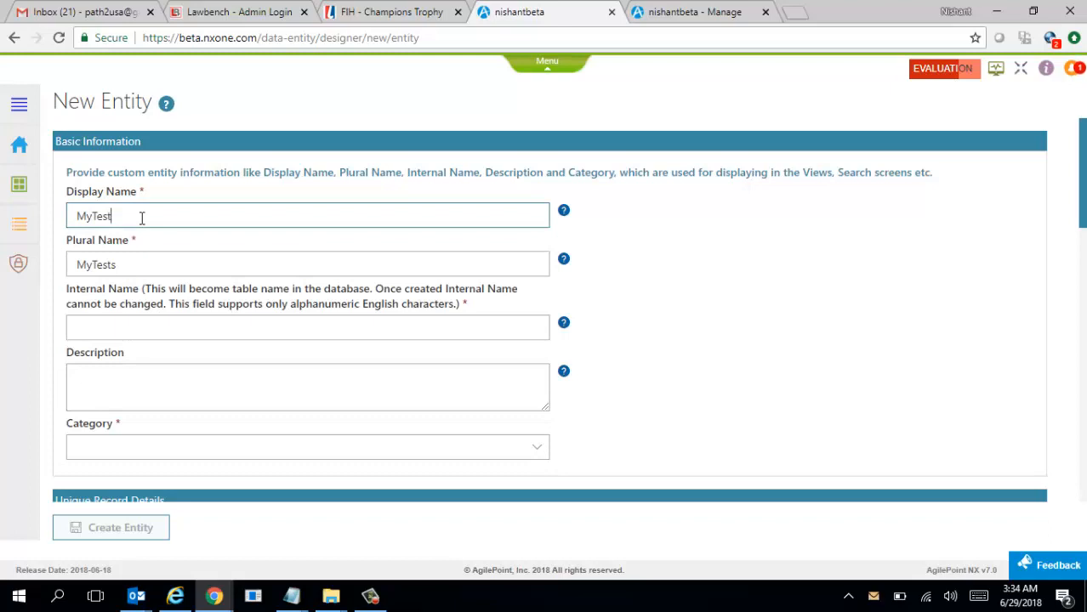
{"action": "type", "text": " Entity"}
{"action": "key", "text": "Tab"}
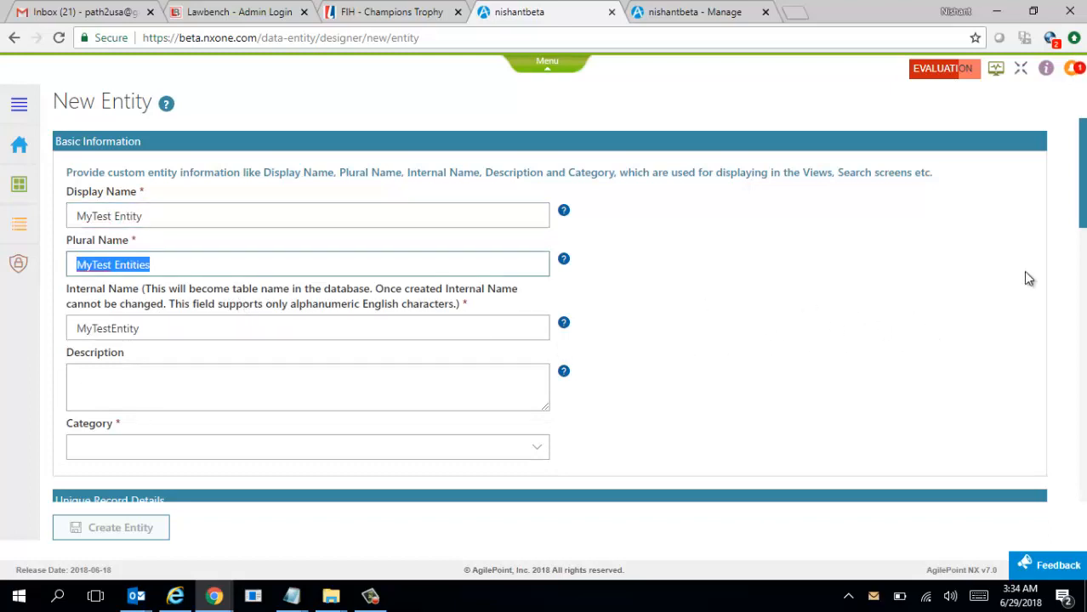
Set the new entity's category to Human Resources
{"action": "scroll", "coordinate": [847, 262], "scroll_direction": "down", "scroll_amount": 3}
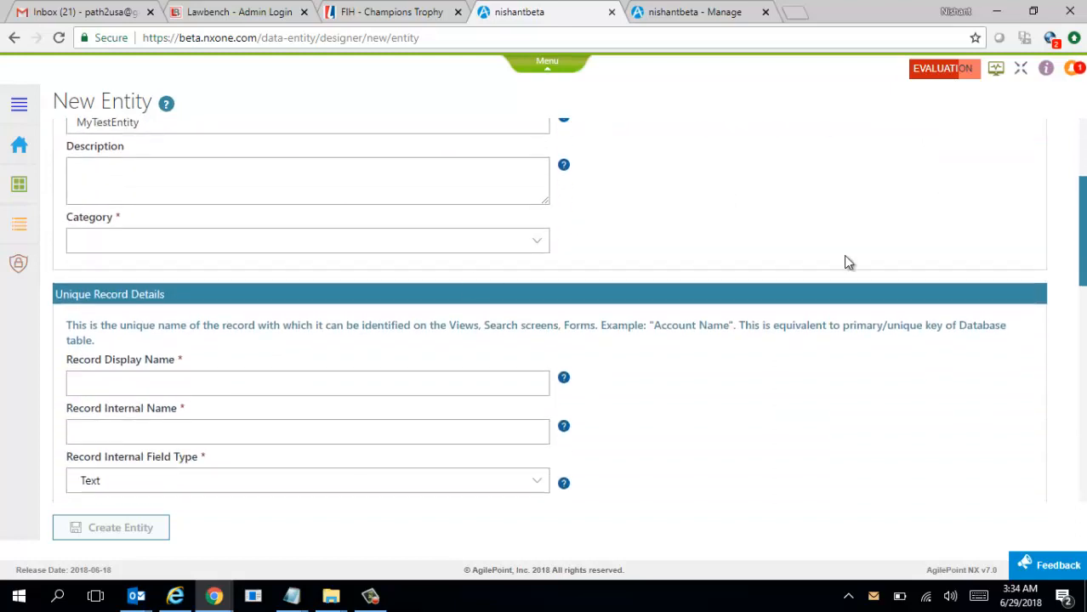
{"action": "left_click", "coordinate": [476, 246]}
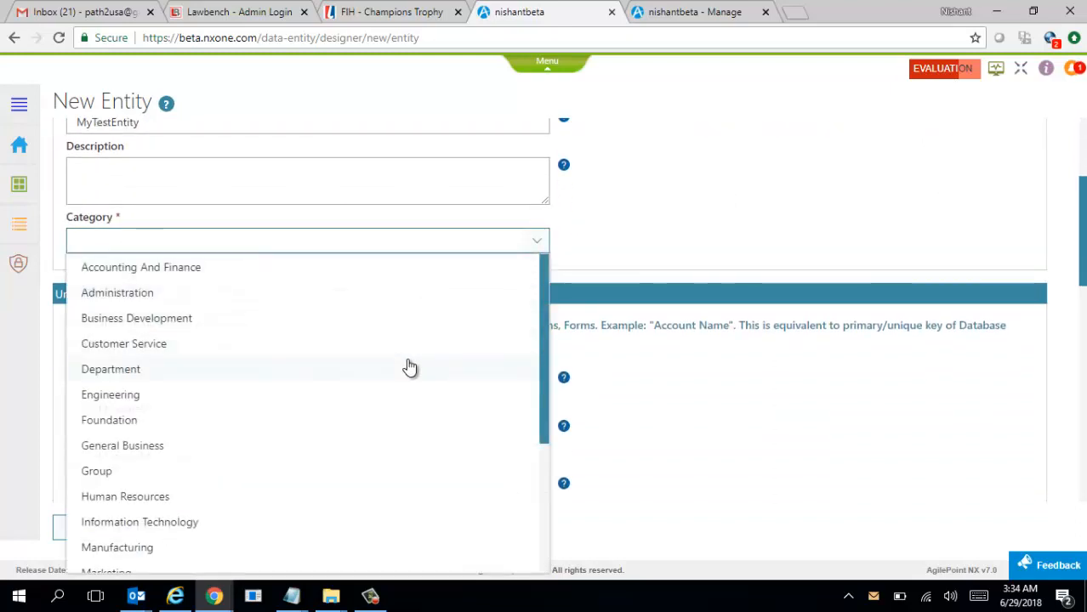
{"action": "left_click", "coordinate": [409, 368]}
{"action": "left_click", "coordinate": [466, 240]}
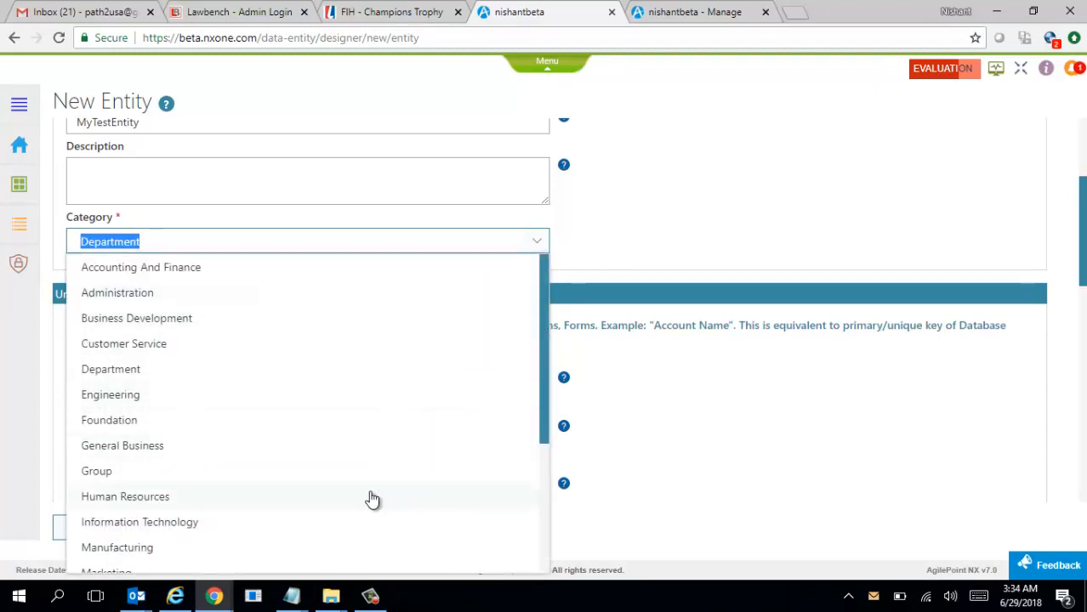
{"action": "left_click", "coordinate": [372, 498]}
Set the unique record's display name to Name and the entity's publish status to Published
{"action": "left_click", "coordinate": [352, 384]}
{"action": "type", "text": "Name"}
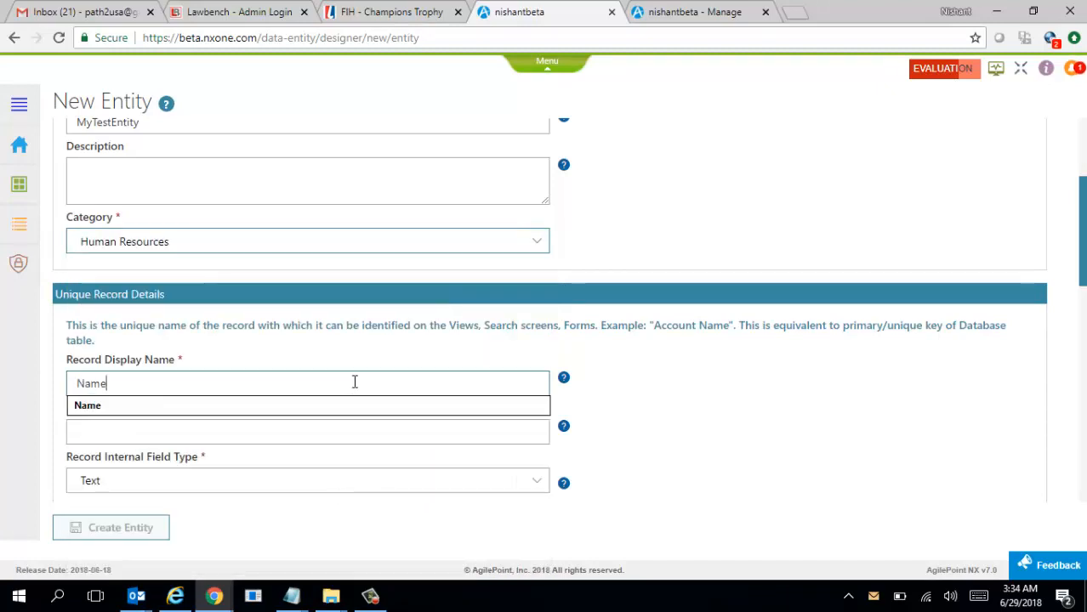
{"action": "key", "text": "Tab"}
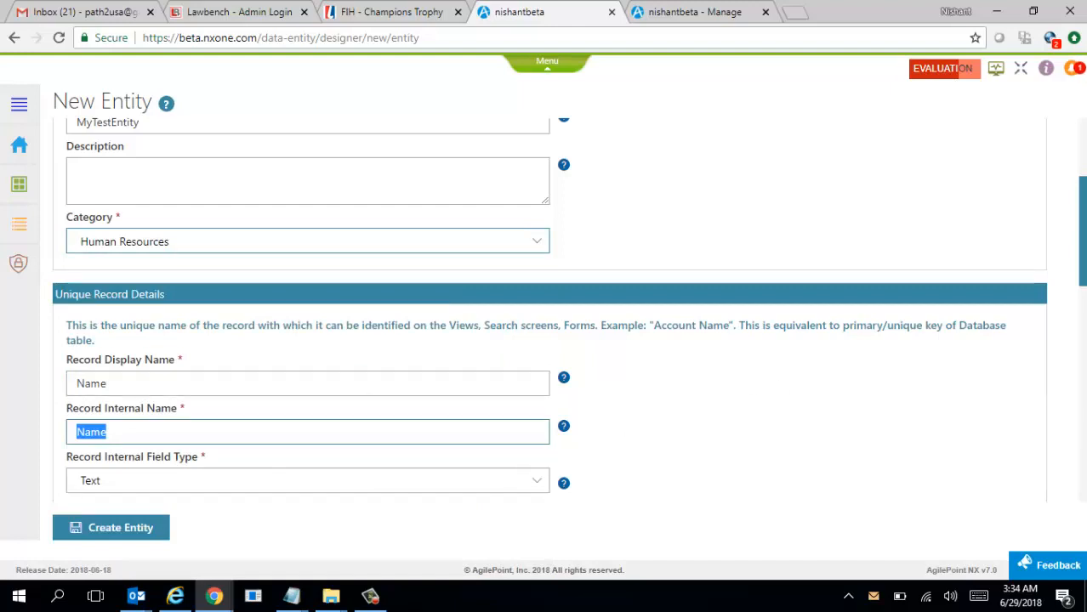
{"action": "scroll", "coordinate": [1083, 254], "scroll_direction": "down", "scroll_amount": 4}
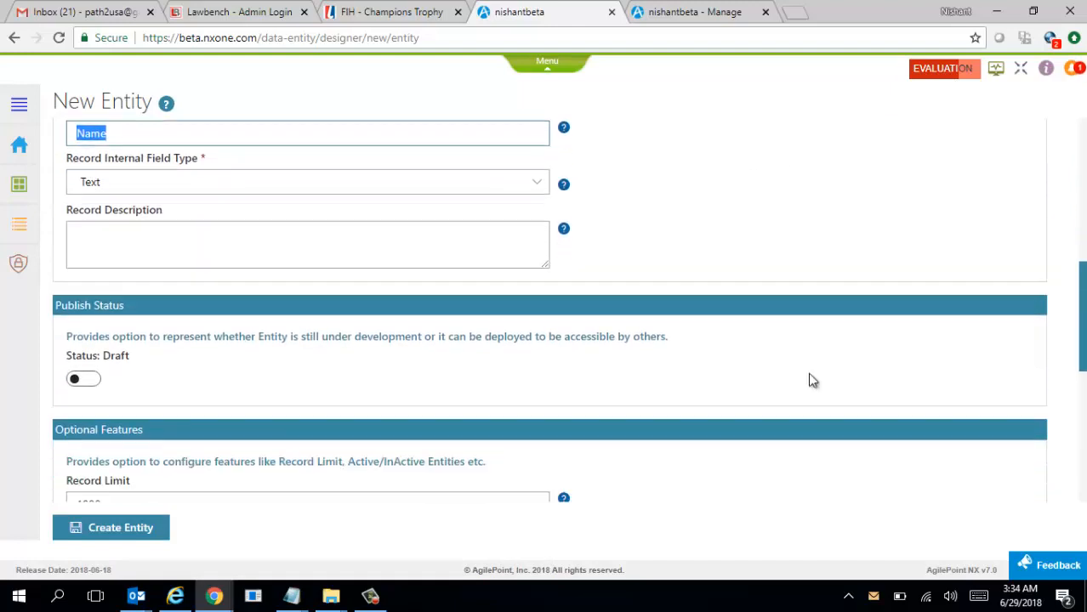
{"action": "left_click", "coordinate": [91, 384]}
Turn on detailed audit logs and entity permission in the new entity's optional features
{"action": "scroll", "coordinate": [1034, 346], "scroll_direction": "down", "scroll_amount": 1}
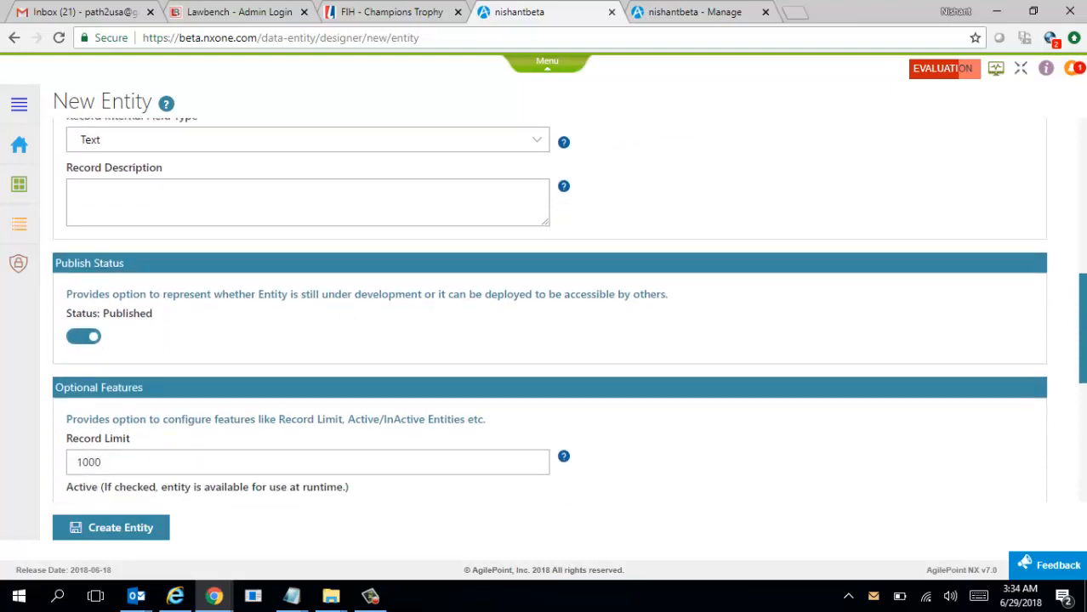
{"action": "scroll", "coordinate": [449, 301], "scroll_direction": "down", "scroll_amount": 3}
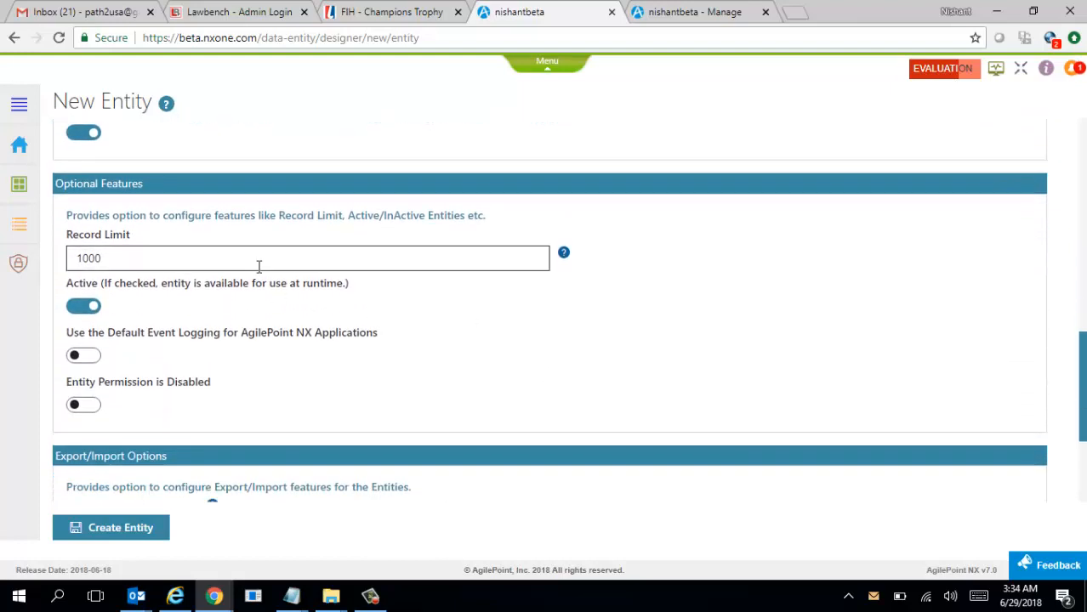
{"action": "left_click", "coordinate": [110, 257]}
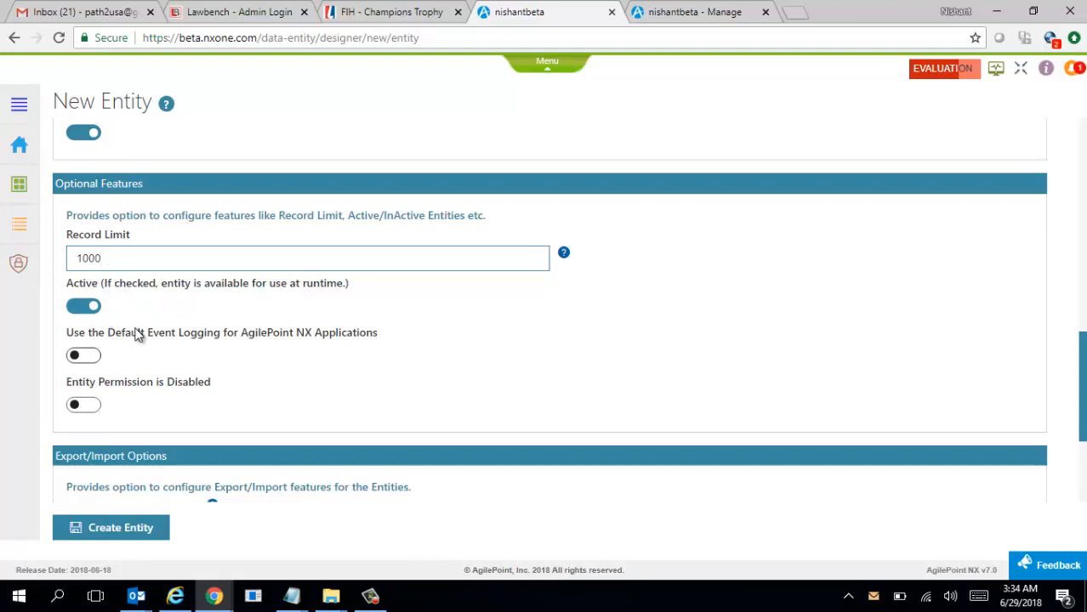
{"action": "left_click", "coordinate": [94, 357]}
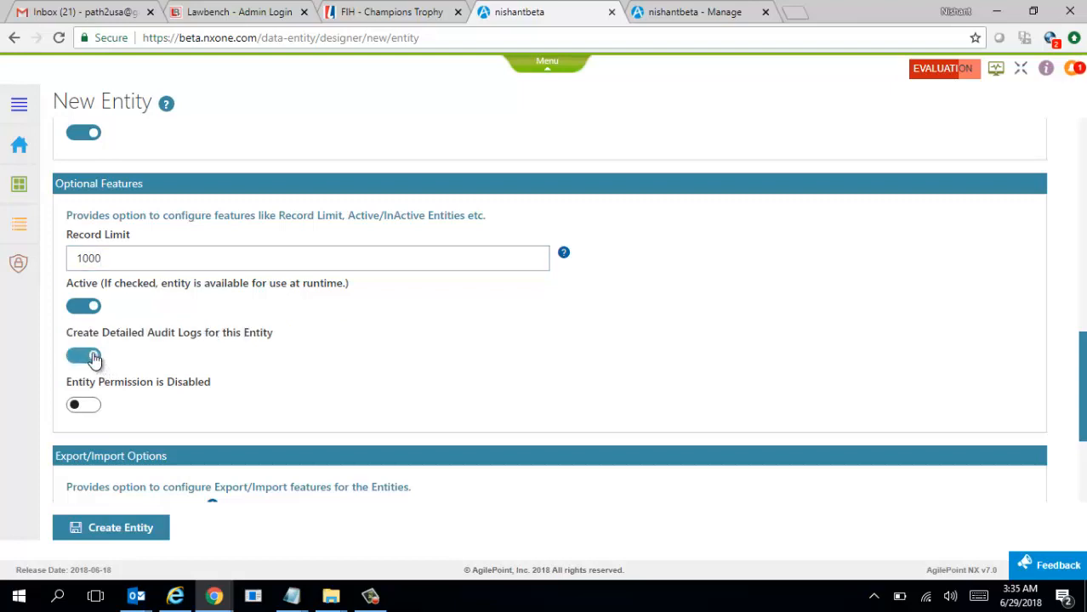
{"action": "left_click", "coordinate": [96, 412]}
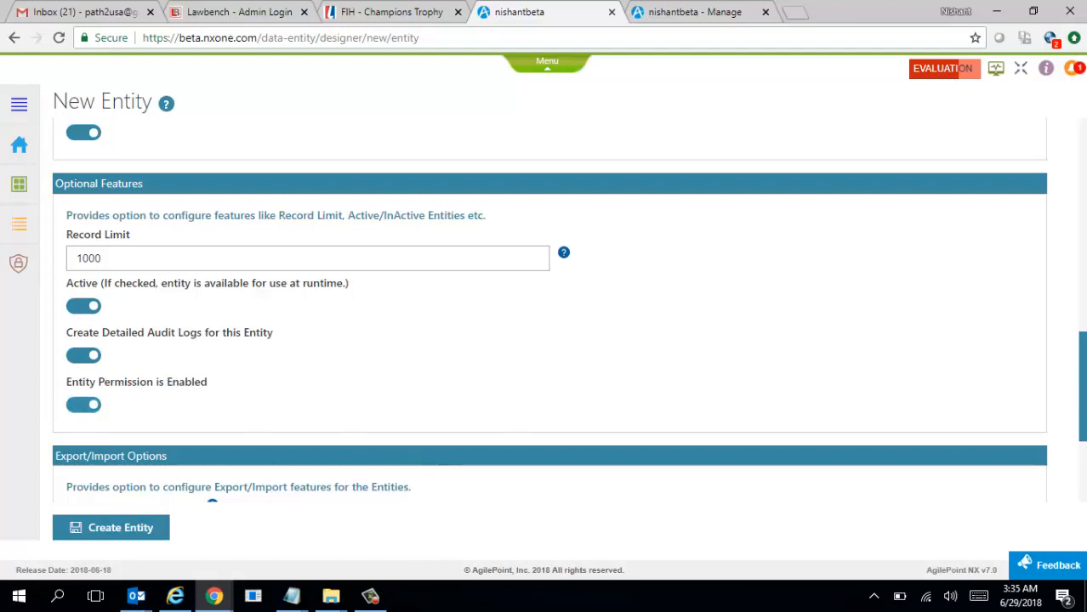
Allow export and import of both the entity model and its records, and create the entity
{"action": "scroll", "coordinate": [549, 311], "scroll_direction": "down", "scroll_amount": 3}
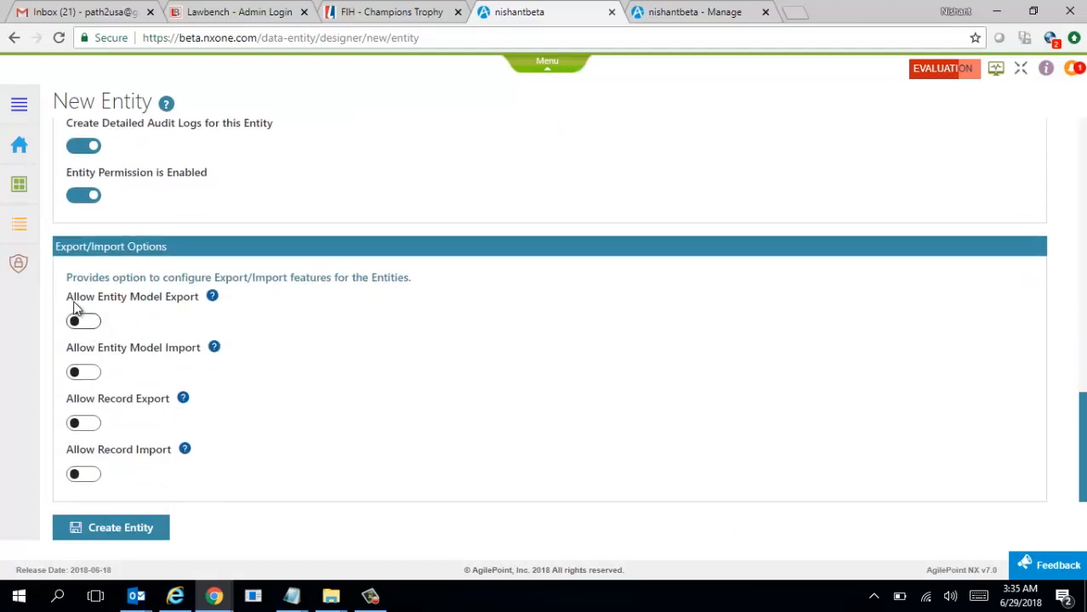
{"action": "left_click", "coordinate": [93, 328]}
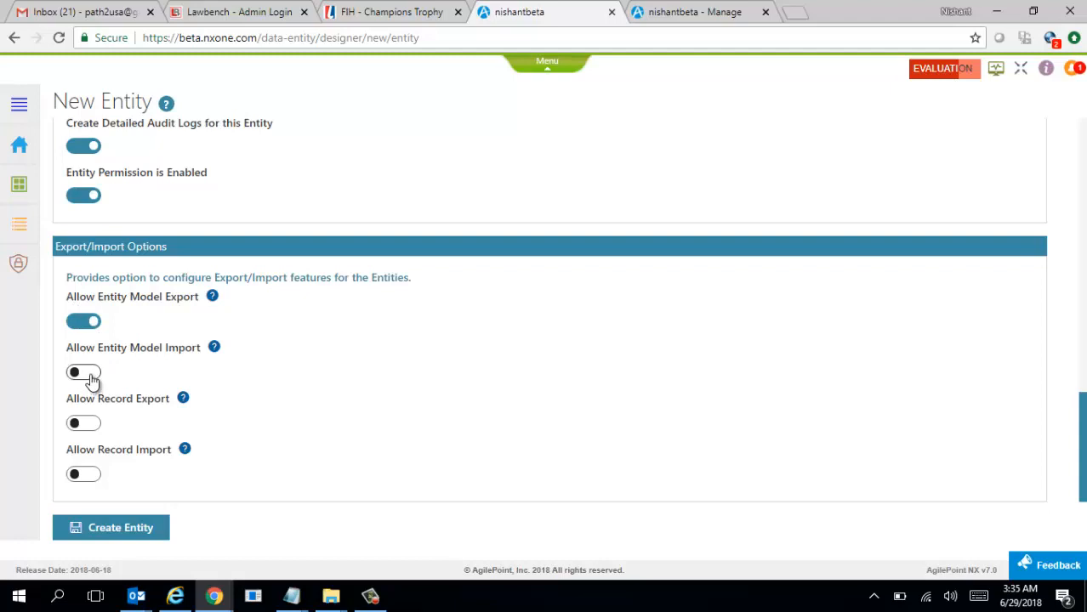
{"action": "left_click", "coordinate": [91, 379]}
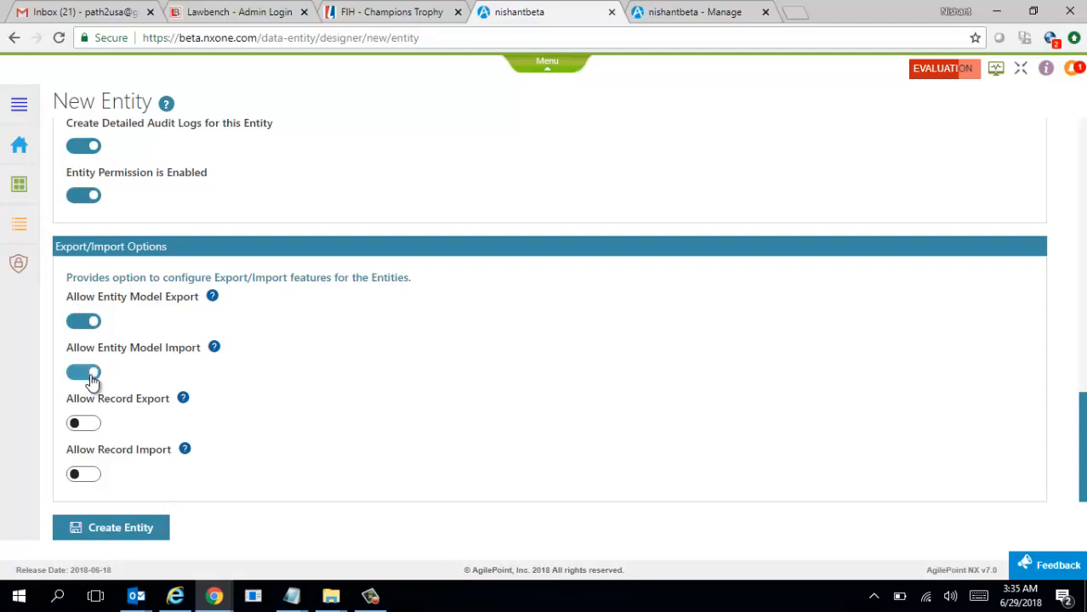
{"action": "left_click", "coordinate": [94, 422]}
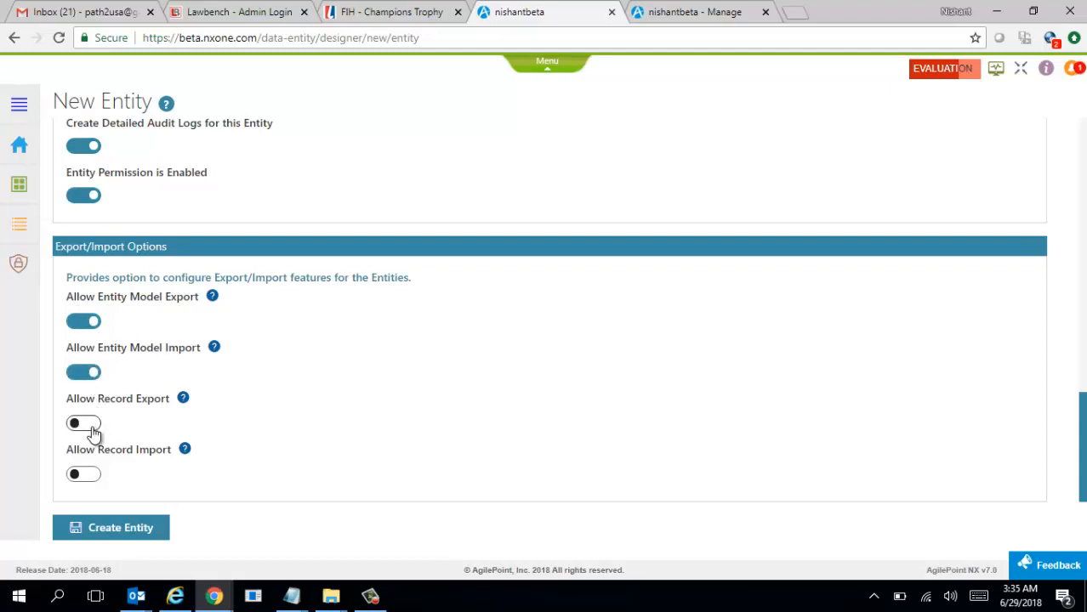
{"action": "left_click", "coordinate": [90, 477]}
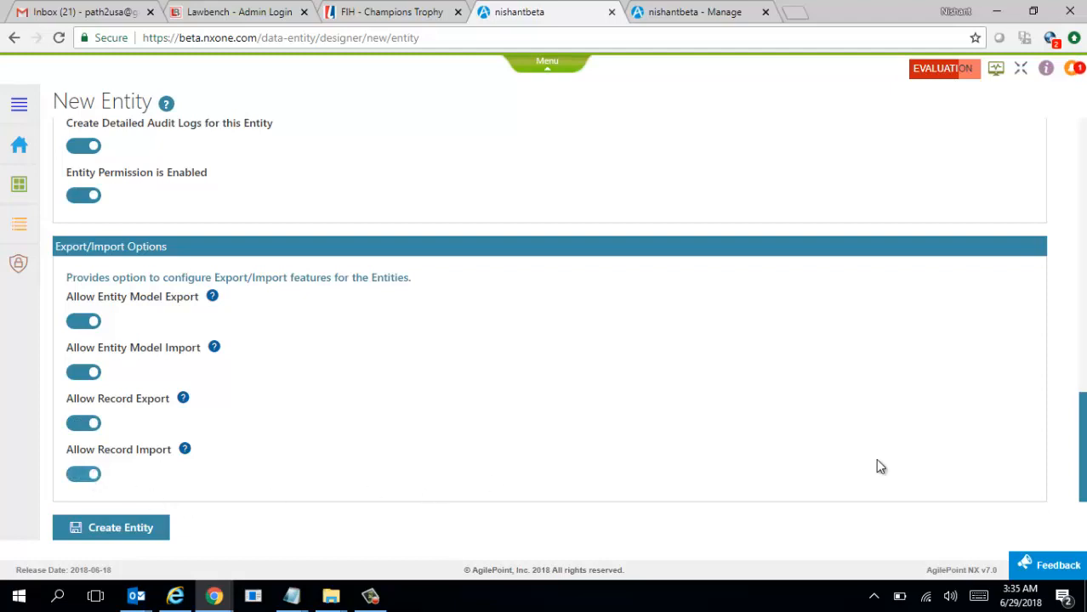
{"action": "left_click", "coordinate": [104, 536]}
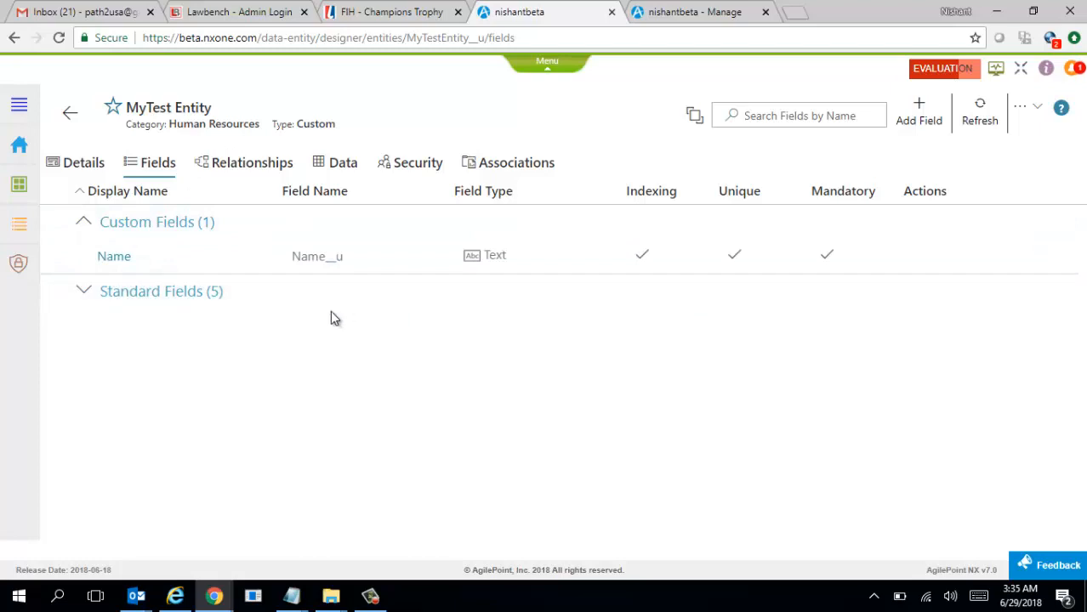
Review the details of MyTest Entity and return to its list of fields
{"action": "left_click", "coordinate": [71, 165]}
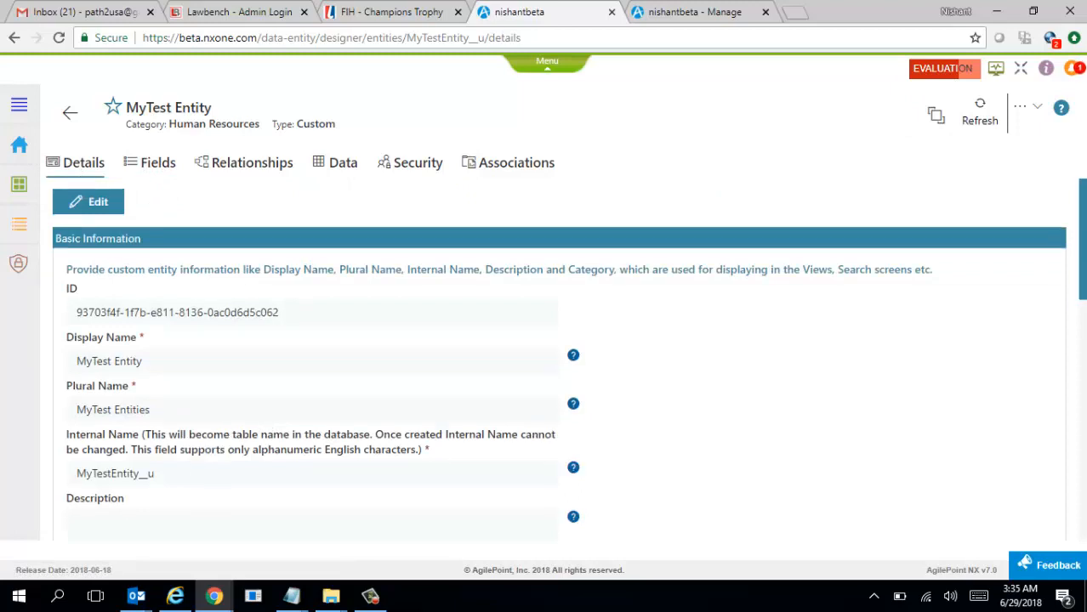
{"action": "scroll", "coordinate": [1082, 252], "scroll_direction": "down", "scroll_amount": 2}
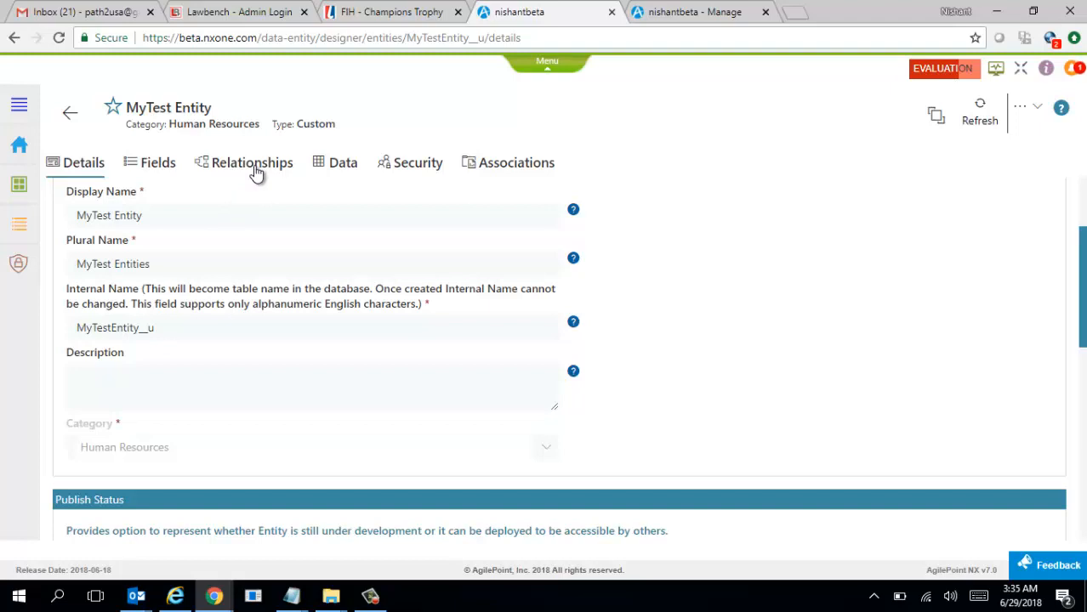
{"action": "left_click", "coordinate": [146, 166]}
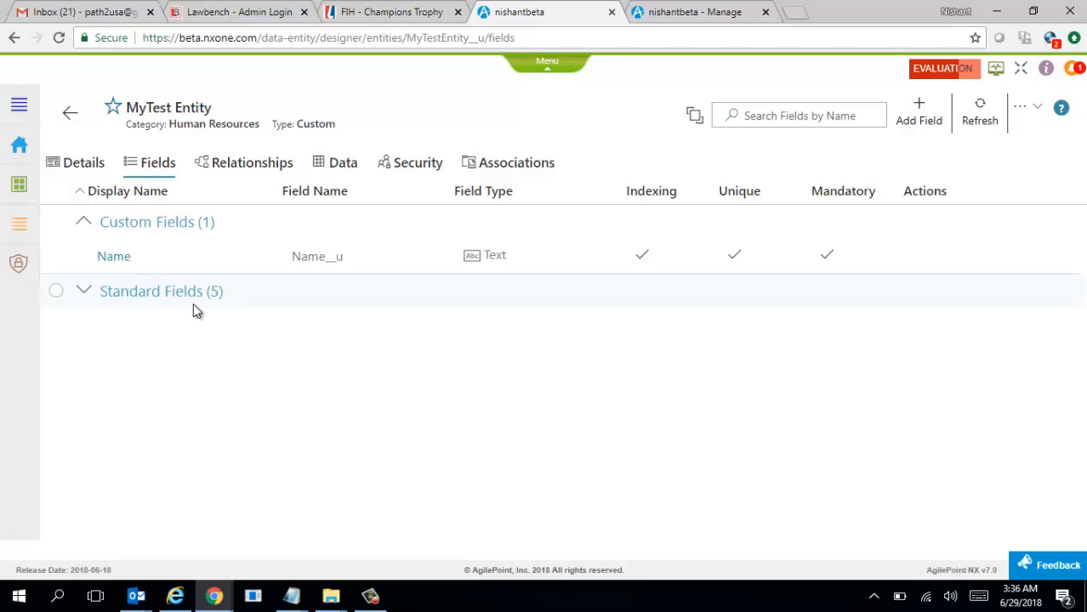
Open the existing Employee entity from the entity list and view its data records
{"action": "left_click", "coordinate": [17, 193]}
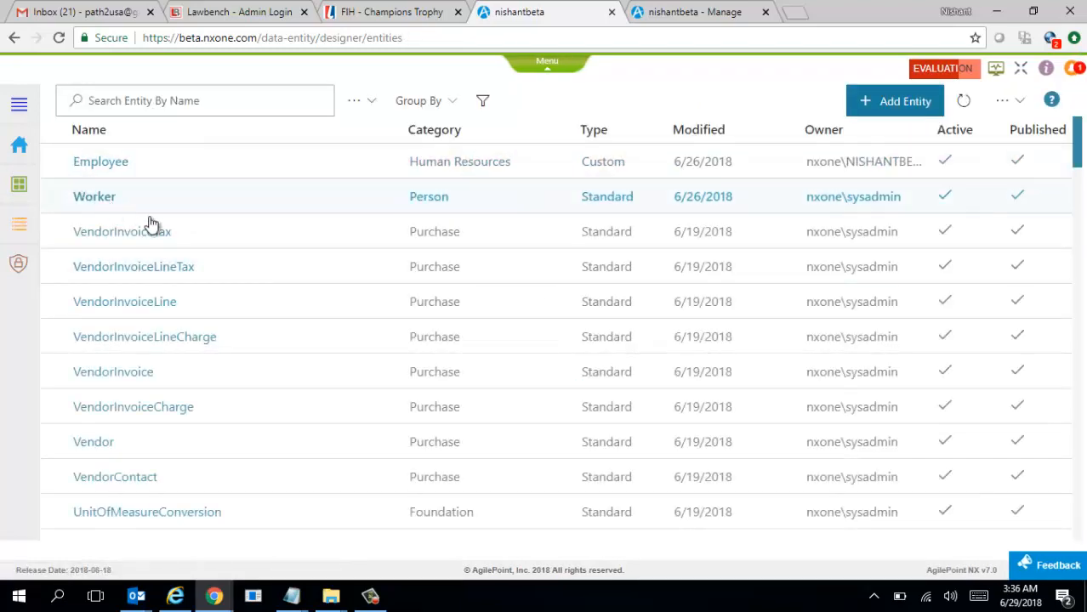
{"action": "left_click", "coordinate": [114, 163]}
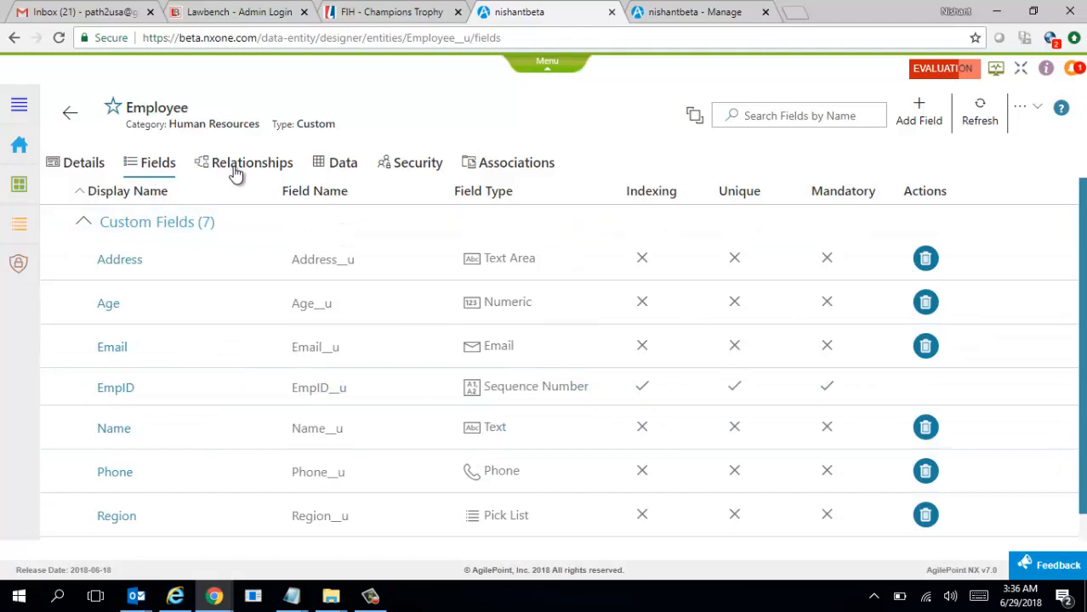
{"action": "left_click", "coordinate": [338, 168]}
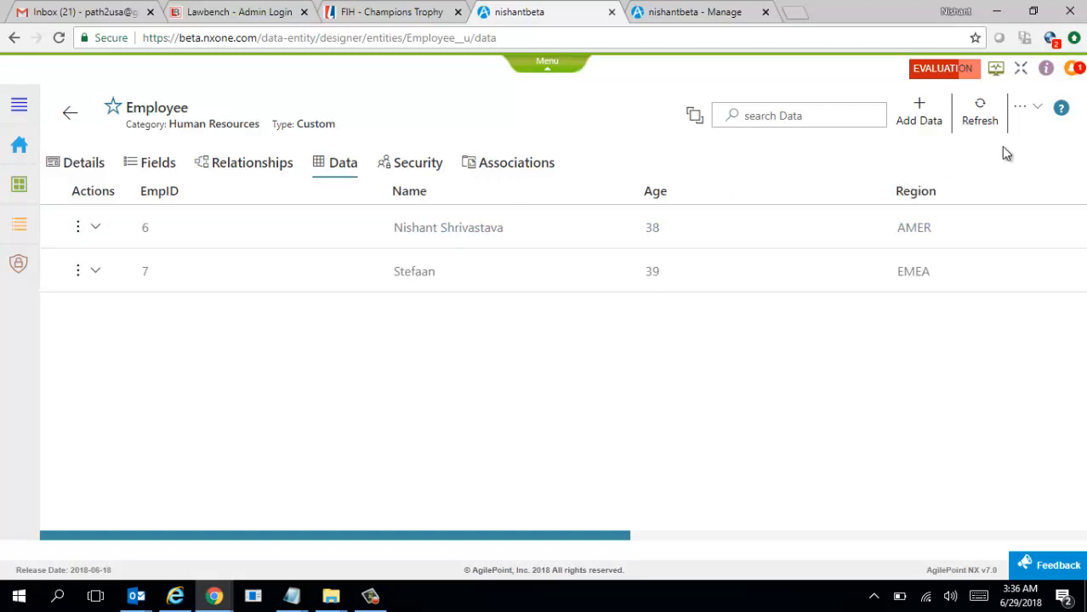
Export the Employee entity's template as JSON and check the options for the downloaded file
{"action": "left_click", "coordinate": [1037, 115]}
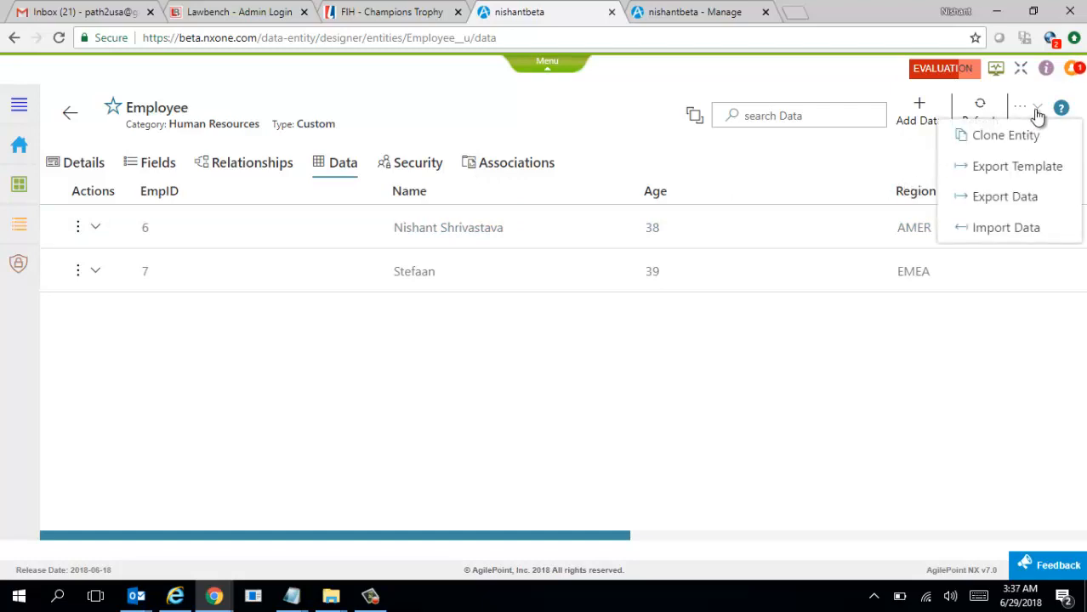
{"action": "left_click", "coordinate": [1046, 174]}
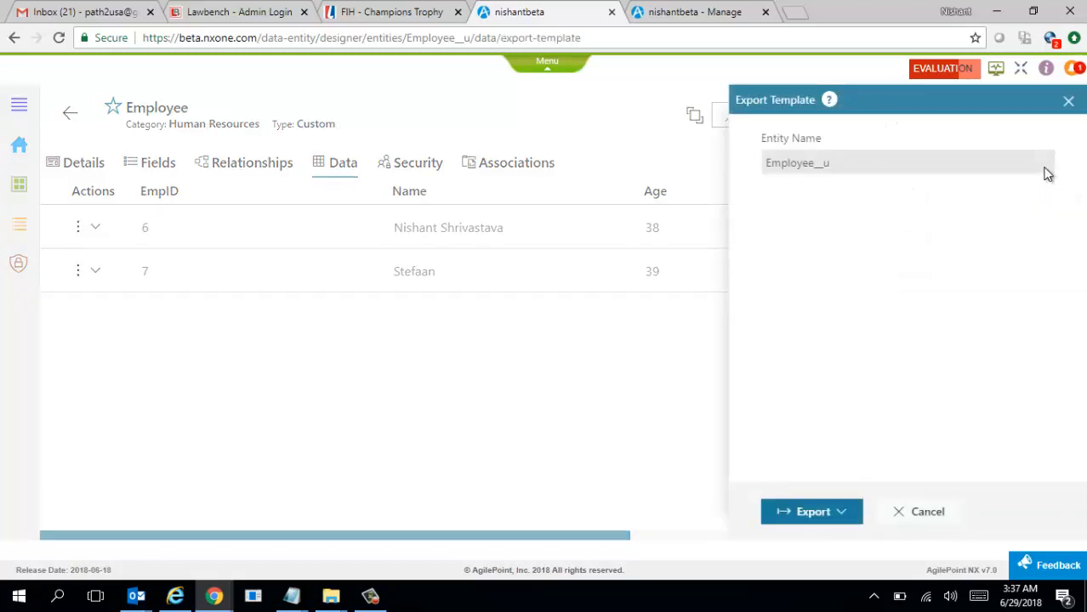
{"action": "left_click", "coordinate": [845, 513]}
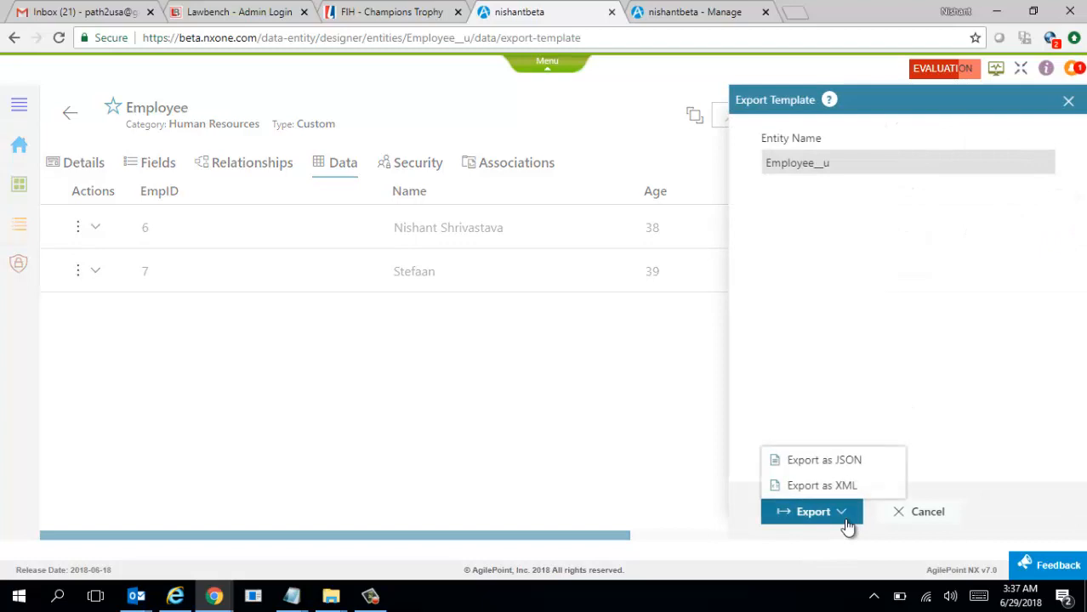
{"action": "left_click", "coordinate": [848, 464]}
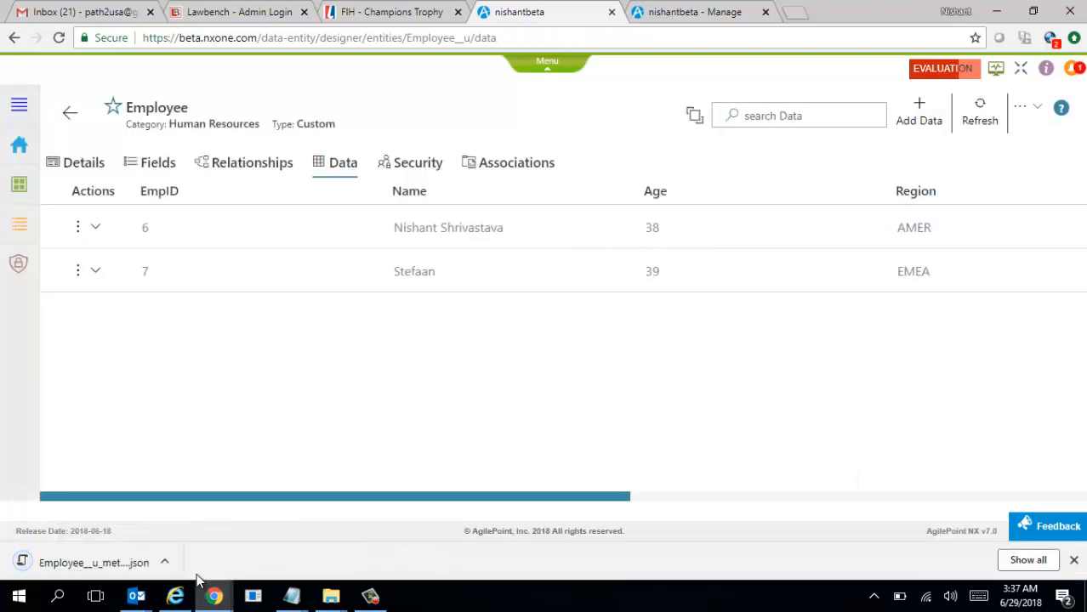
{"action": "left_click", "coordinate": [165, 563]}
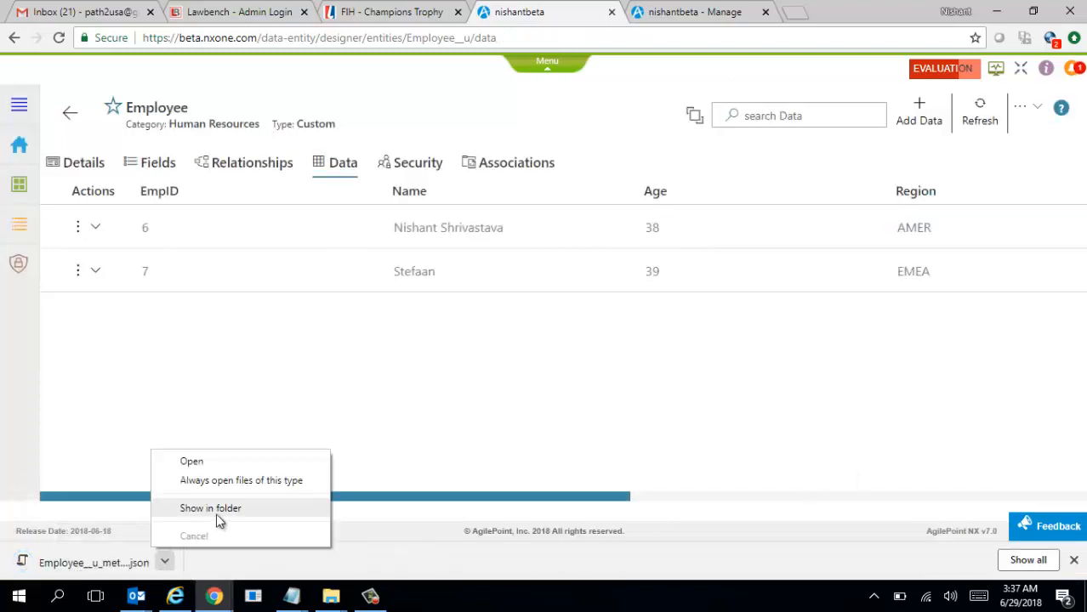
{"action": "left_click", "coordinate": [613, 396]}
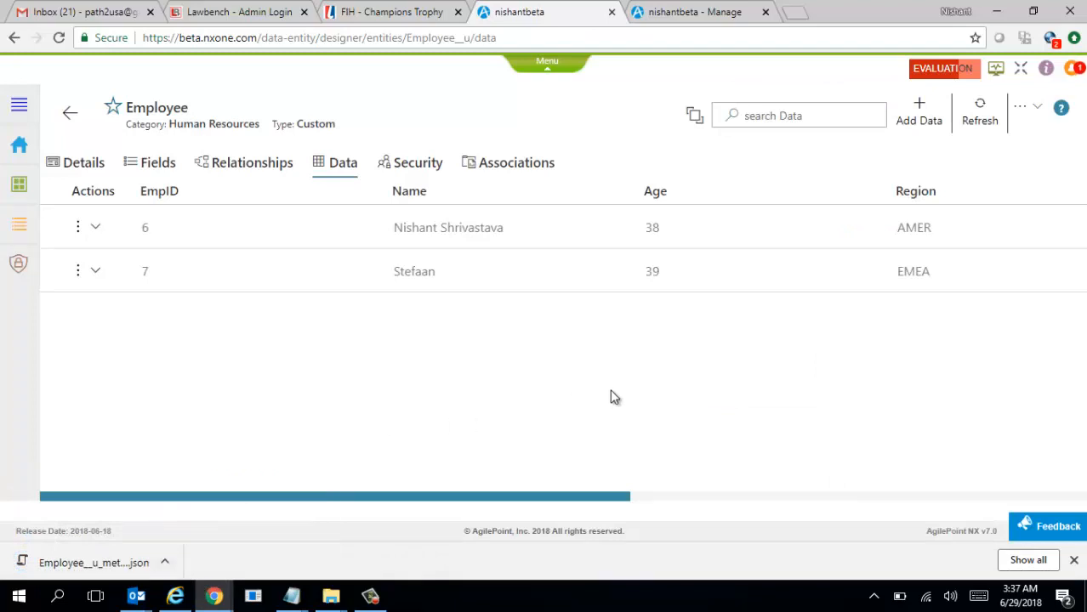
Export the Employee entity's data records as JSON and dismiss the list of downloaded files
{"action": "left_click", "coordinate": [1040, 110]}
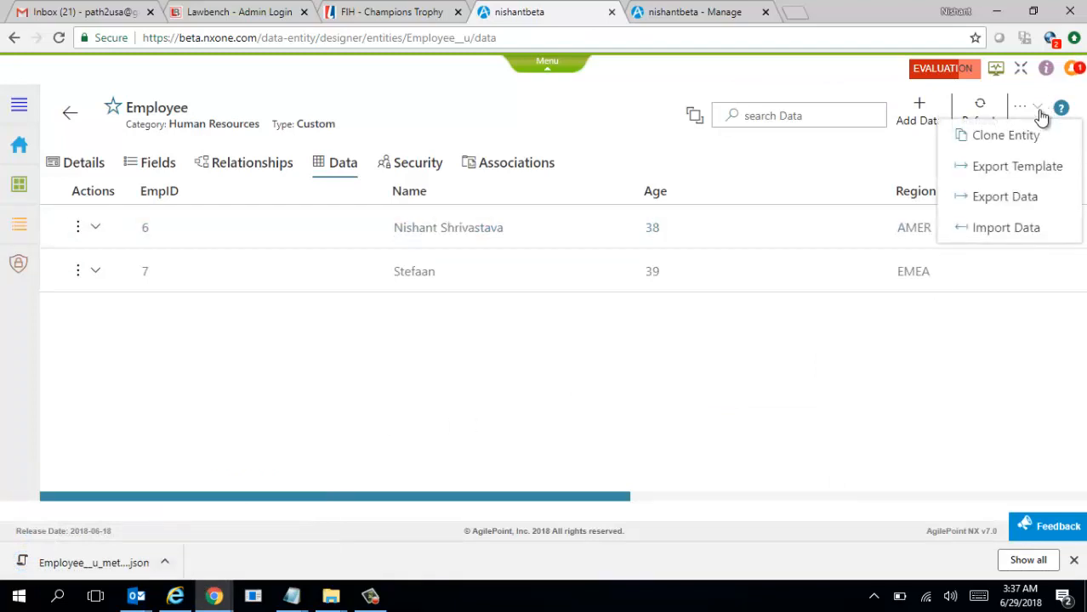
{"action": "left_click", "coordinate": [1033, 202]}
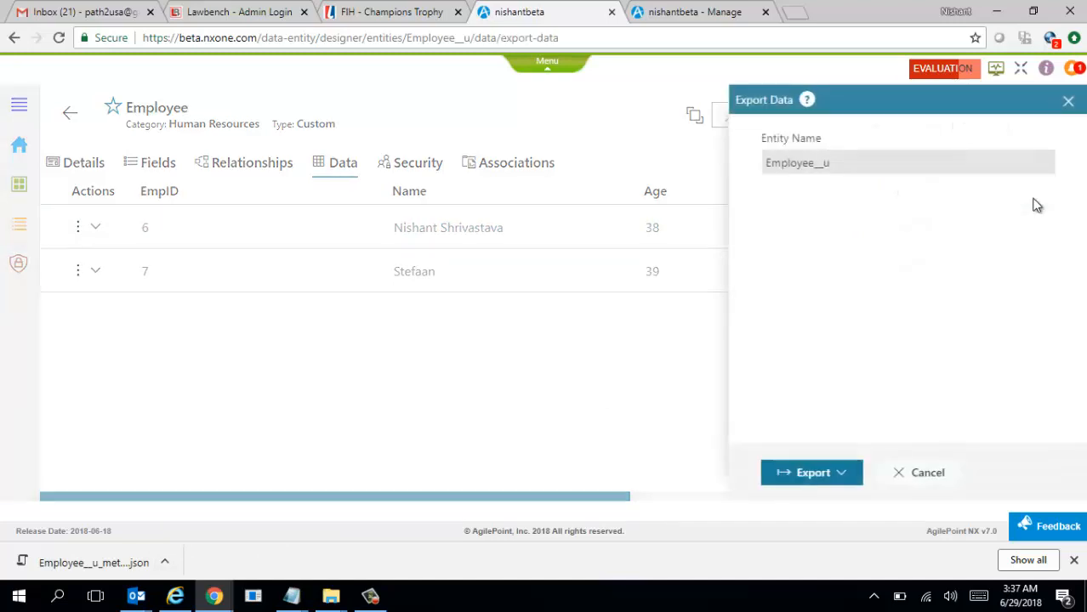
{"action": "left_click", "coordinate": [845, 478]}
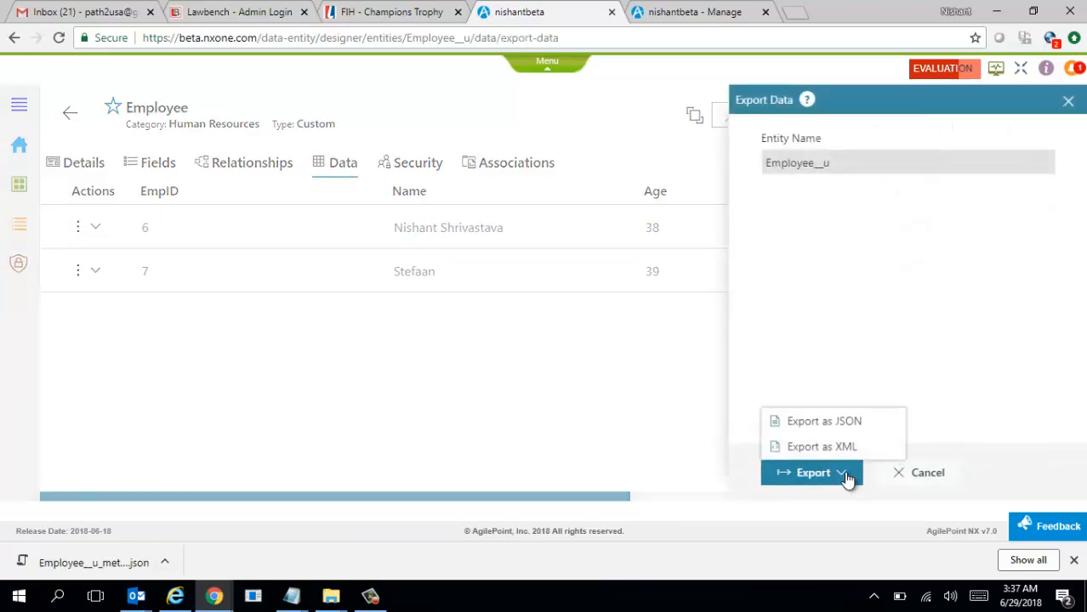
{"action": "left_click", "coordinate": [824, 423]}
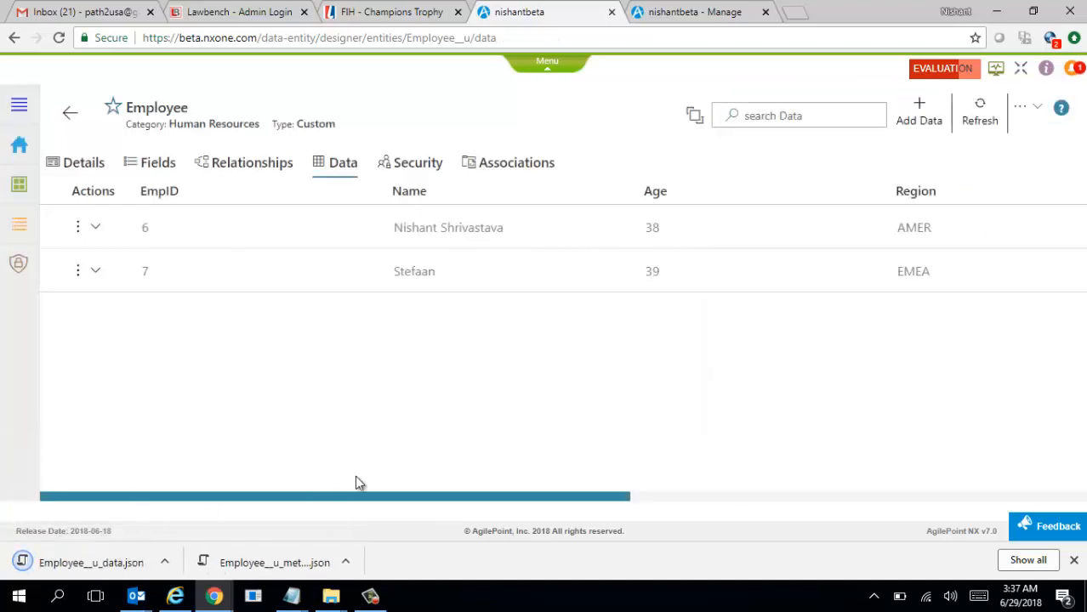
{"action": "left_click", "coordinate": [1074, 560]}
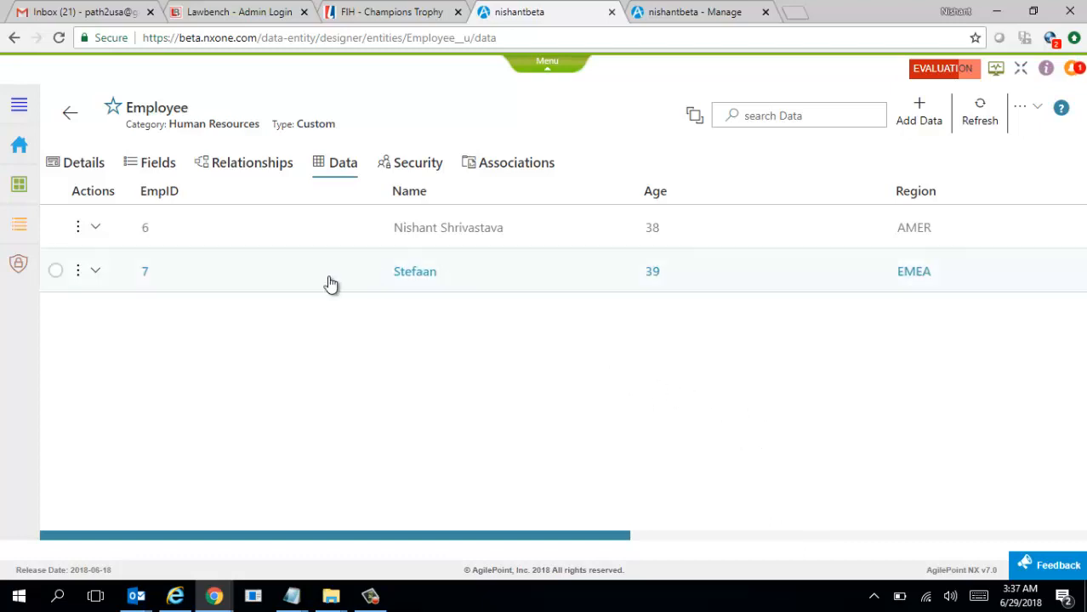
Leave the Employee entity without another data export and return to the list of all entities
{"action": "left_click", "coordinate": [71, 115]}
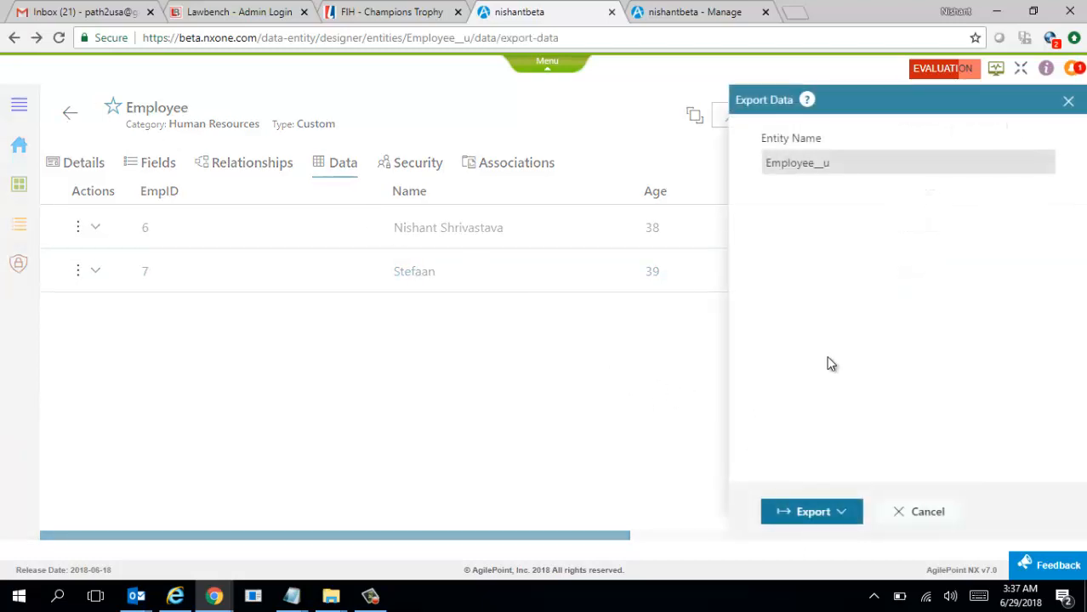
{"action": "left_click", "coordinate": [941, 511]}
{"action": "left_click", "coordinate": [12, 190]}
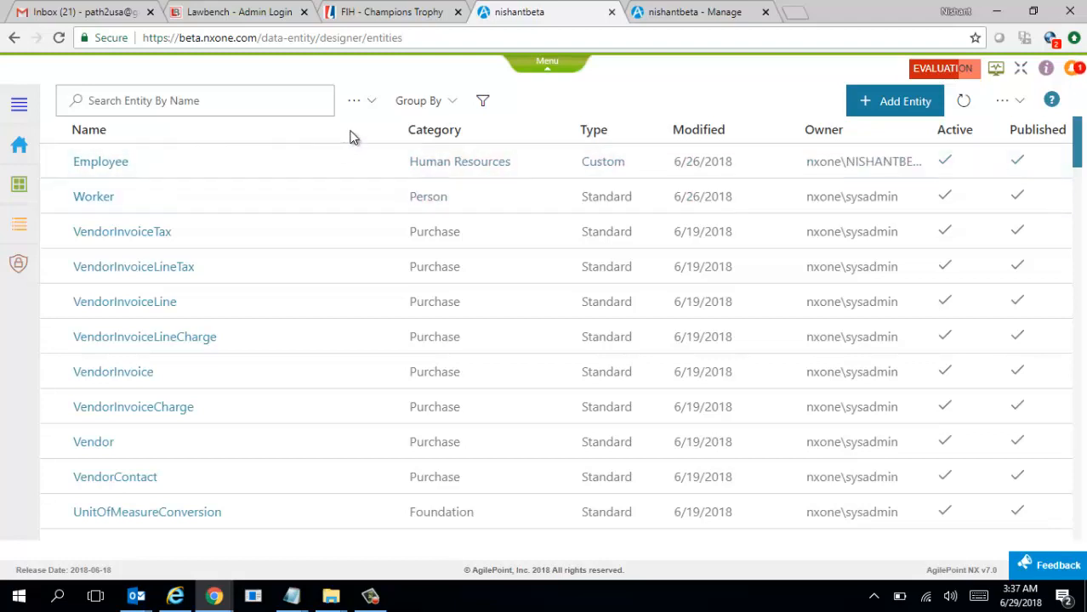
Search the entity list by name for "Empl" and clear the search text
{"action": "left_click", "coordinate": [375, 107]}
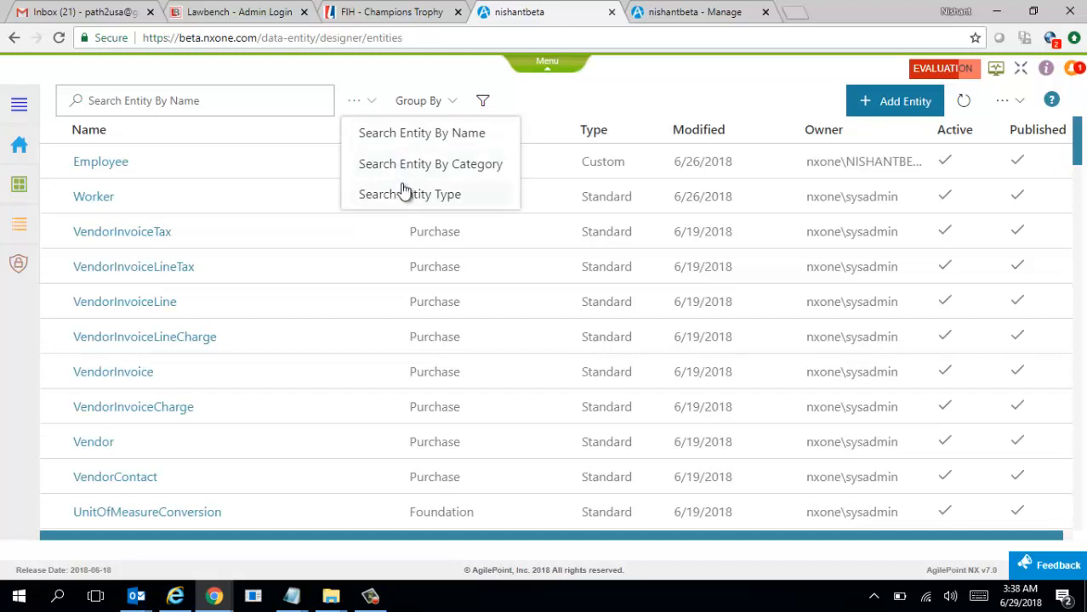
{"action": "left_click", "coordinate": [415, 141]}
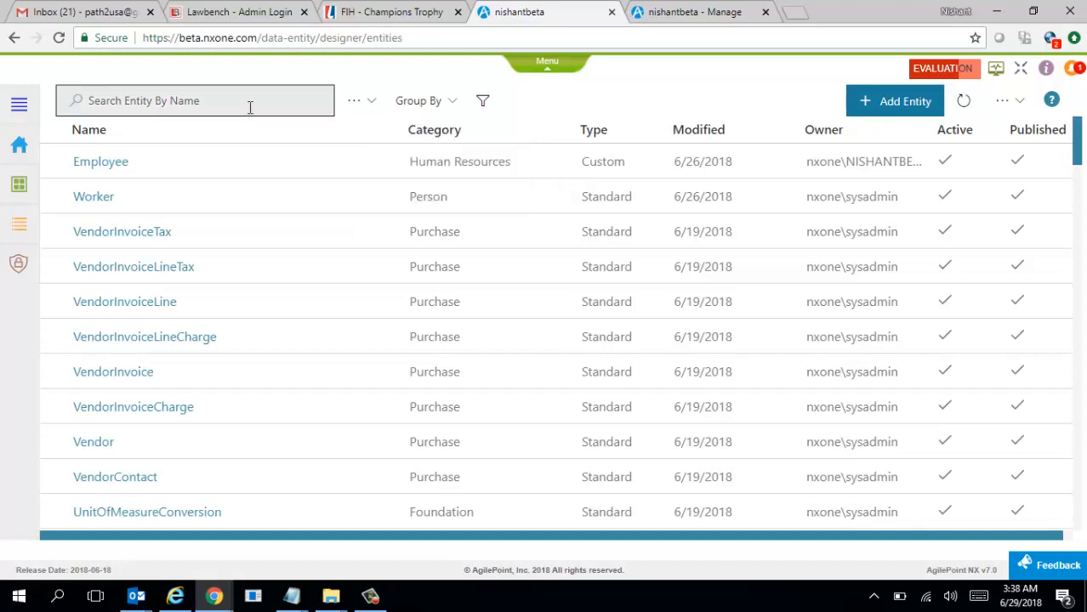
{"action": "type", "text": "Empl"}
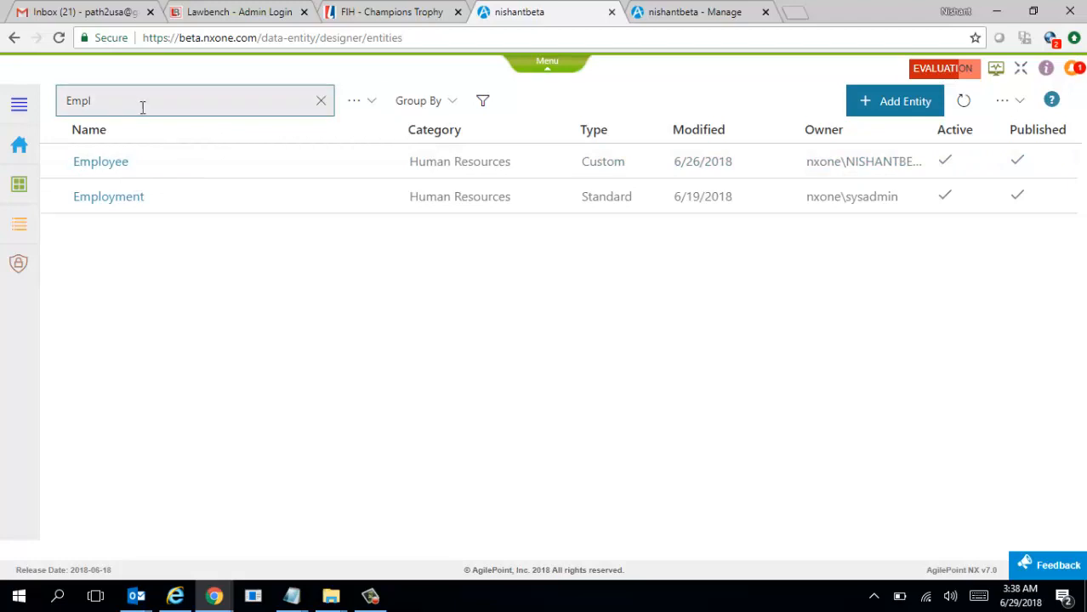
{"action": "left_click_drag", "start_coordinate": [141, 106], "coordinate": [47, 102]}
{"action": "key", "text": "BackSpace"}
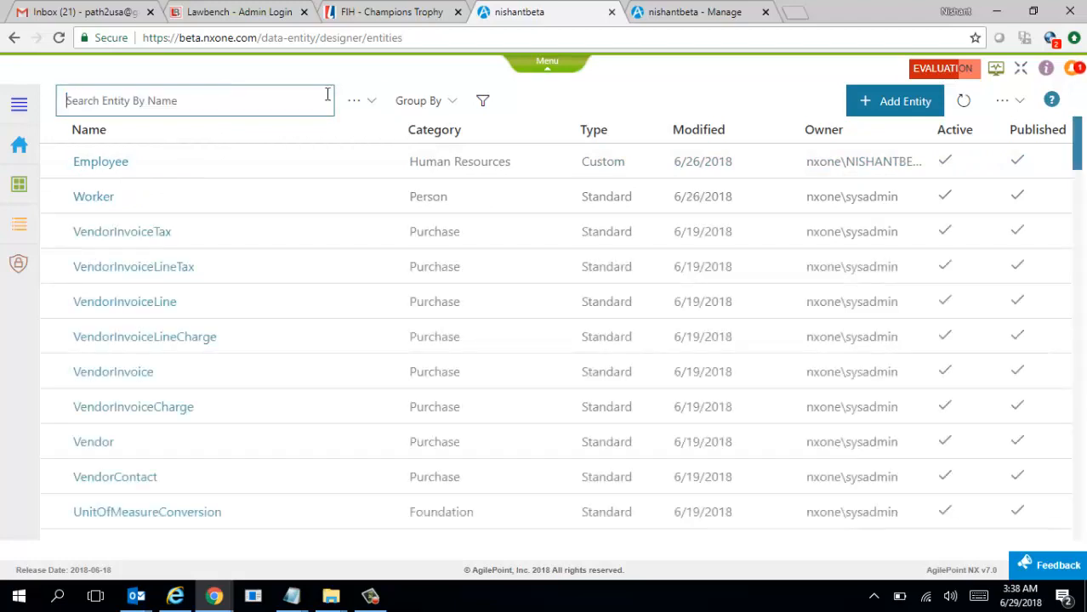
Search the entity list by category for "Per" and clear the search text
{"action": "left_click", "coordinate": [371, 106]}
{"action": "left_click", "coordinate": [418, 166]}
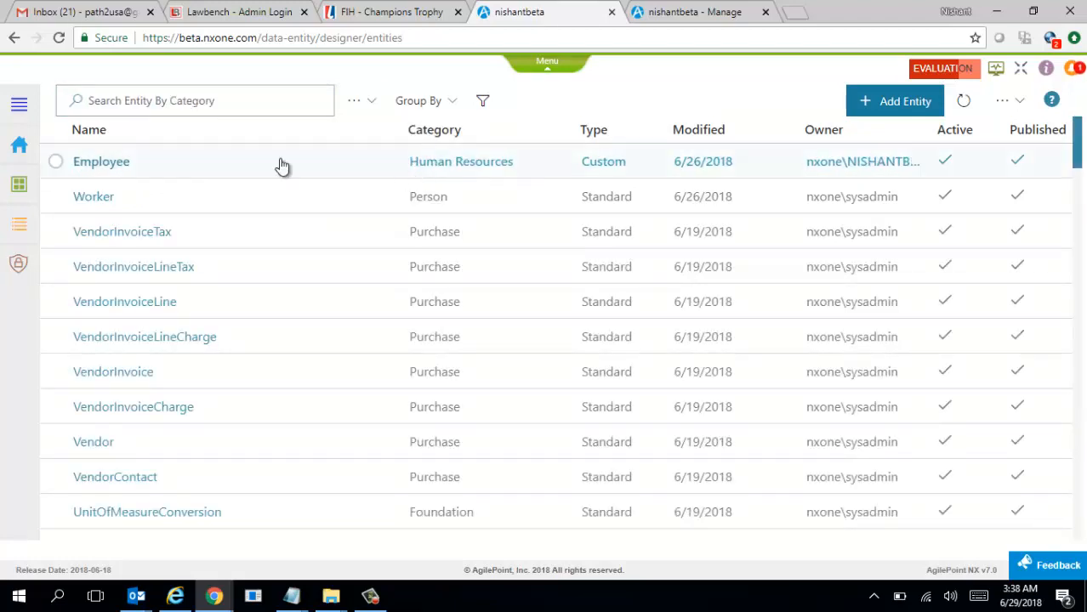
{"action": "left_click", "coordinate": [211, 104]}
{"action": "type", "text": "Per"}
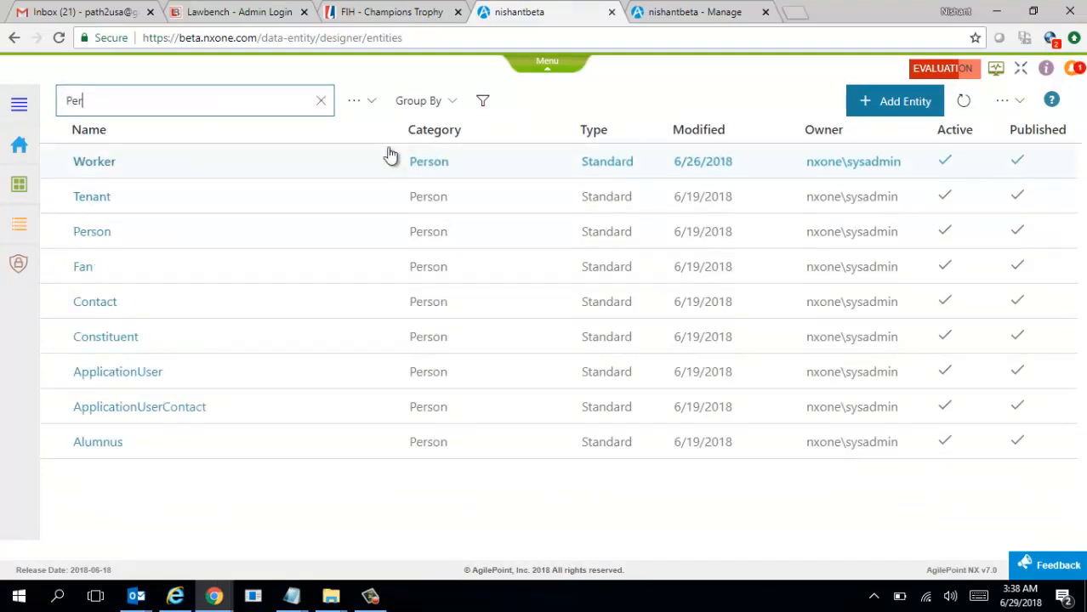
{"action": "left_click", "coordinate": [323, 102]}
Search the entity list by entity type for "Cus" and clear the search text
{"action": "left_click", "coordinate": [371, 104]}
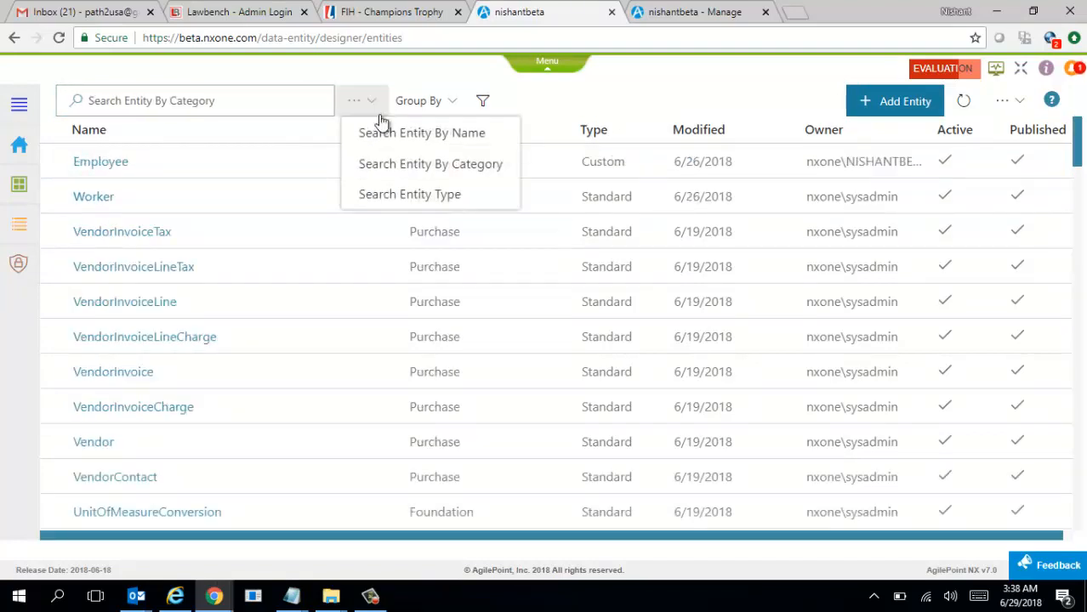
{"action": "left_click", "coordinate": [423, 195]}
{"action": "left_click", "coordinate": [217, 101]}
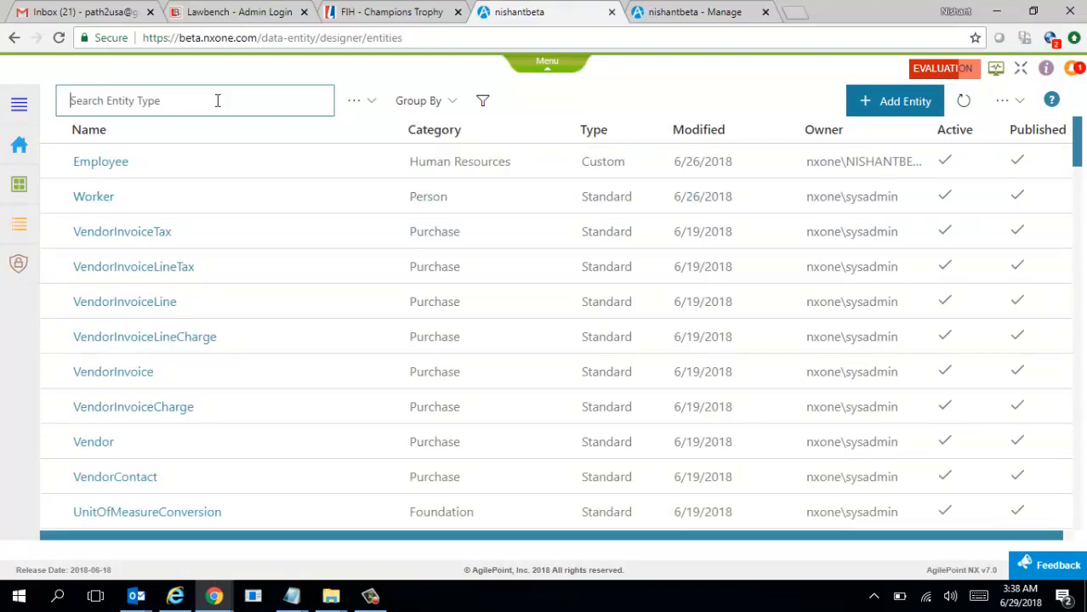
{"action": "type", "text": "Cus"}
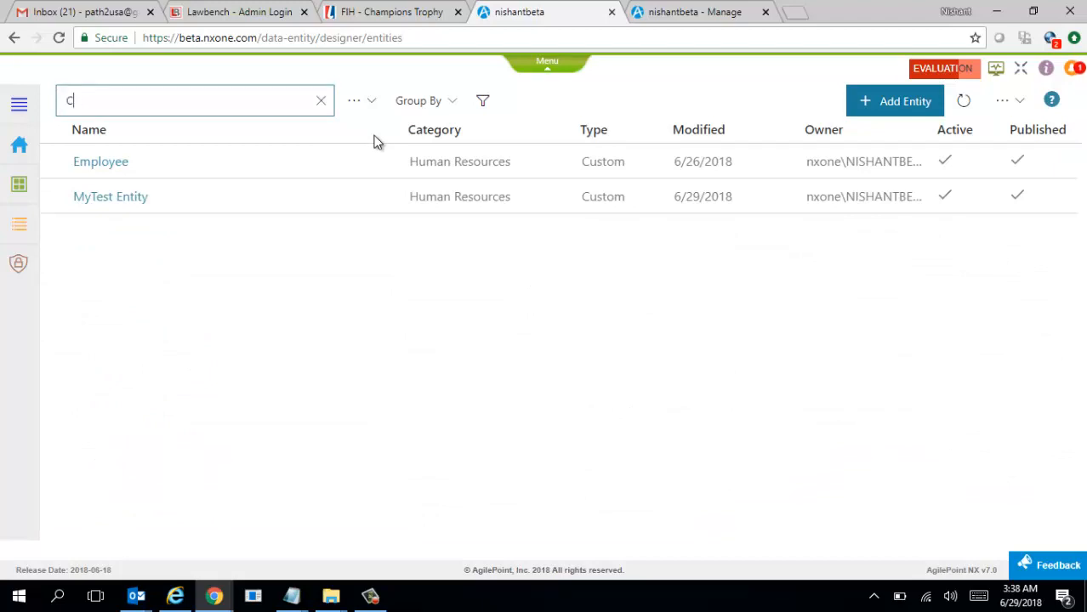
{"action": "key", "text": "BackSpace"}
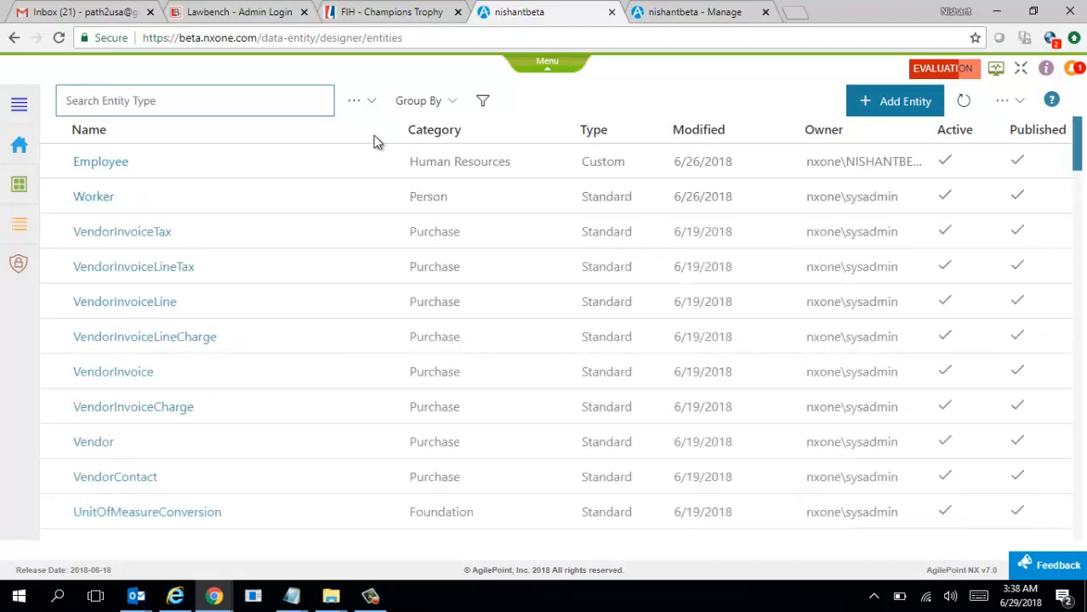
Group the entity list by category, type and owner in turn, leaving it grouped by owner
{"action": "left_click", "coordinate": [448, 108]}
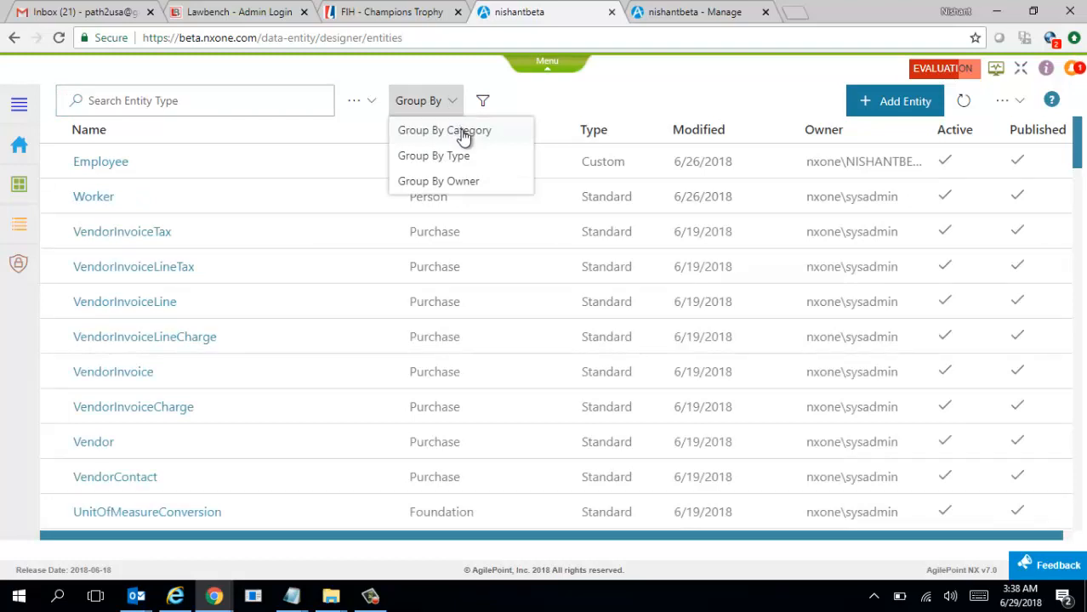
{"action": "left_click", "coordinate": [463, 133]}
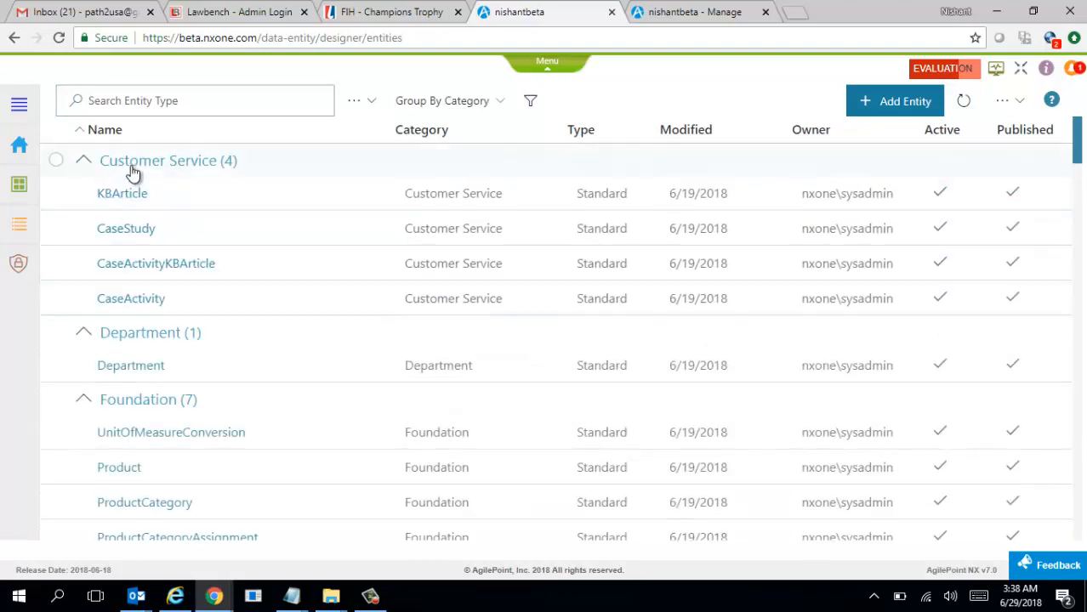
{"action": "left_click", "coordinate": [479, 113]}
{"action": "left_click", "coordinate": [489, 185]}
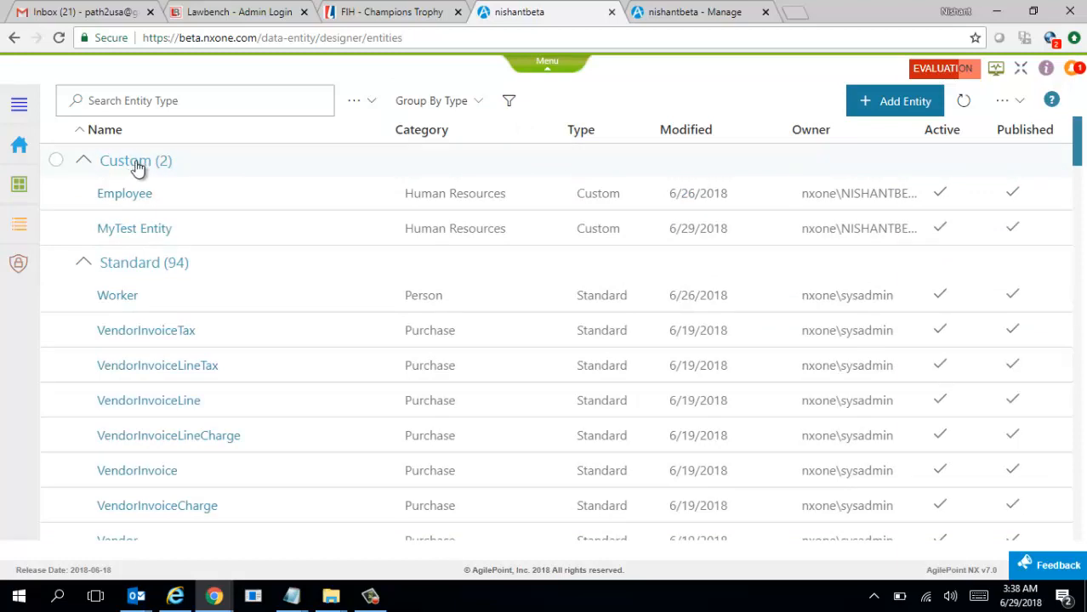
{"action": "left_click", "coordinate": [462, 107]}
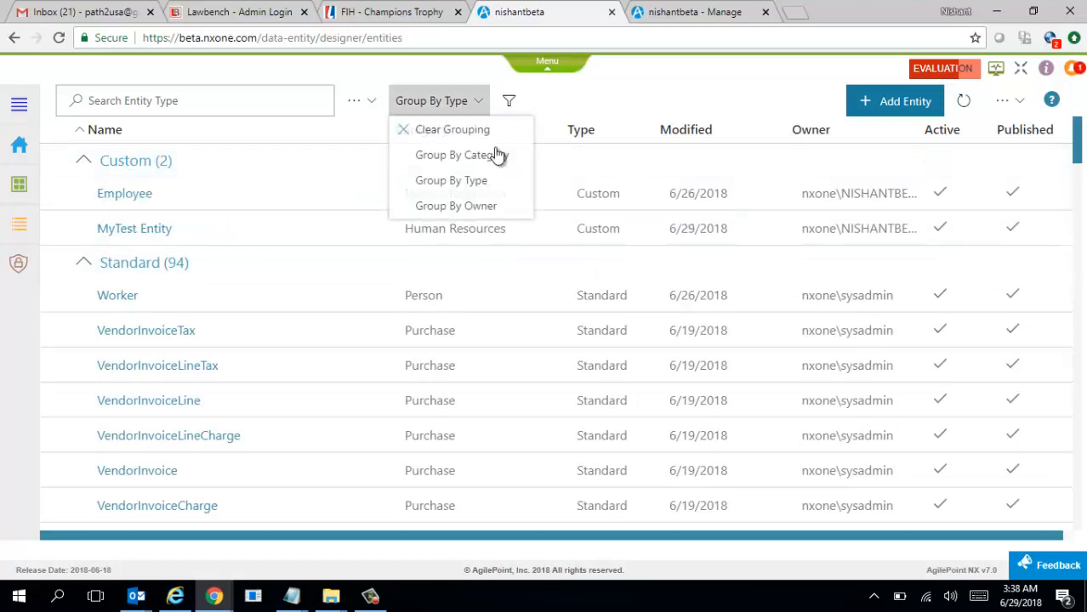
{"action": "left_click", "coordinate": [470, 209]}
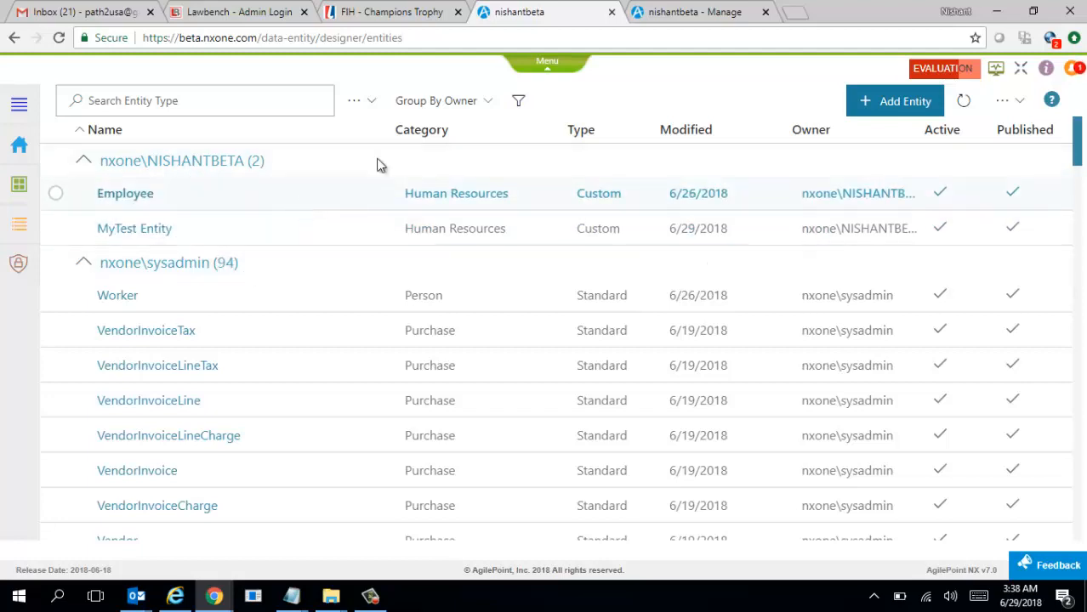
Filter the entity list to the Custom type only and clear the filter
{"action": "left_click", "coordinate": [519, 104]}
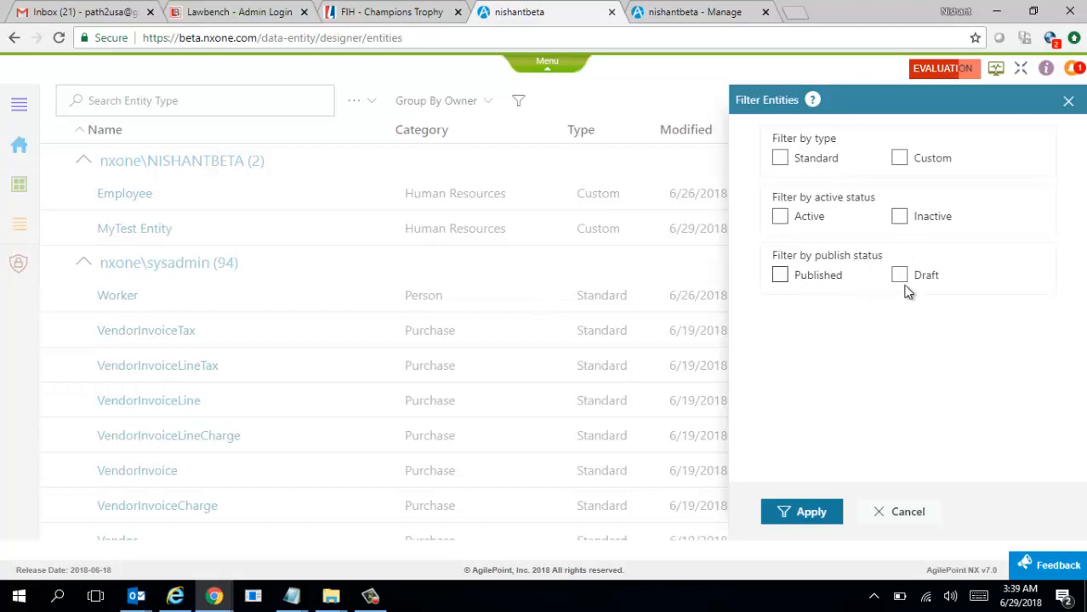
{"action": "left_click", "coordinate": [900, 160]}
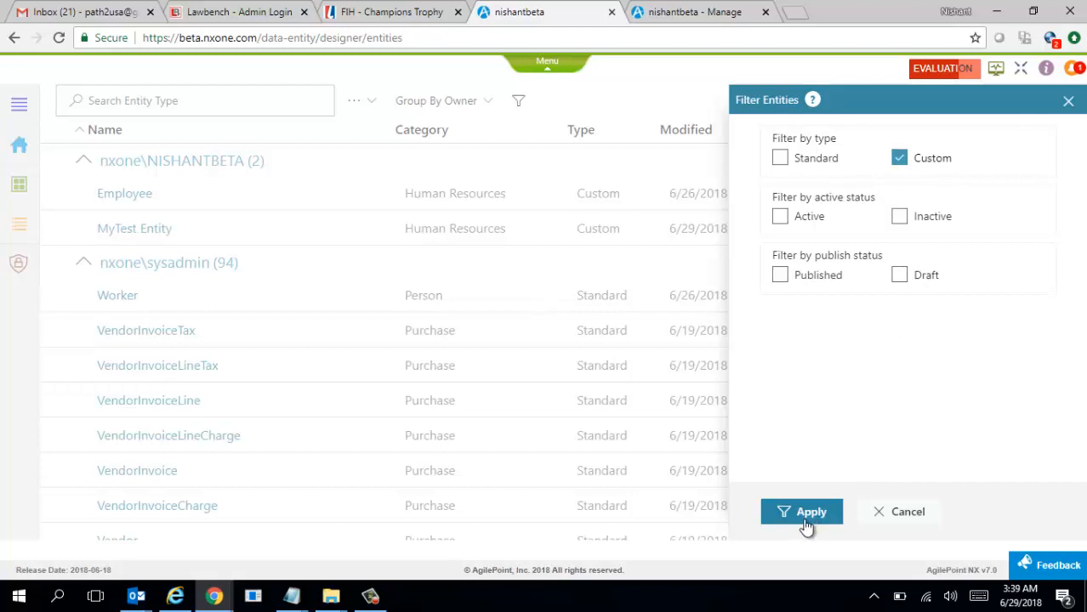
{"action": "left_click", "coordinate": [802, 515]}
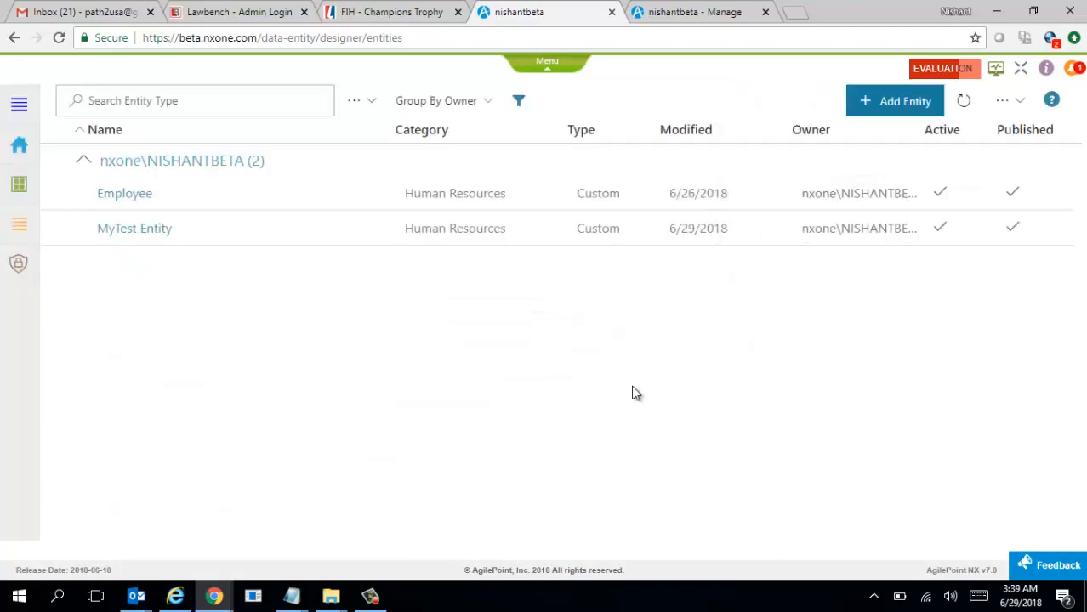
{"action": "left_click", "coordinate": [526, 112]}
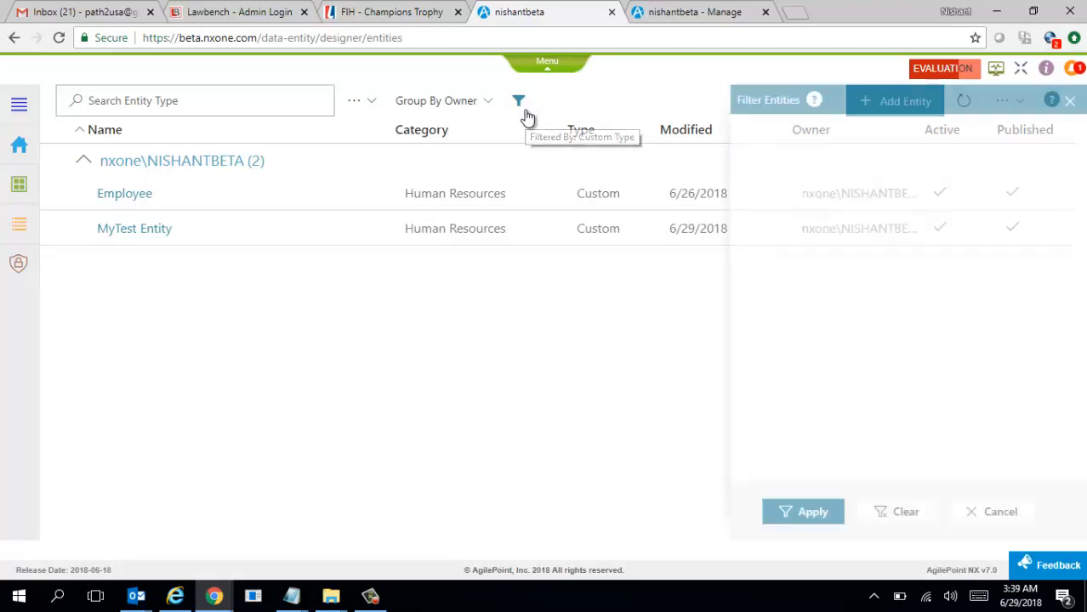
{"action": "left_click", "coordinate": [904, 513]}
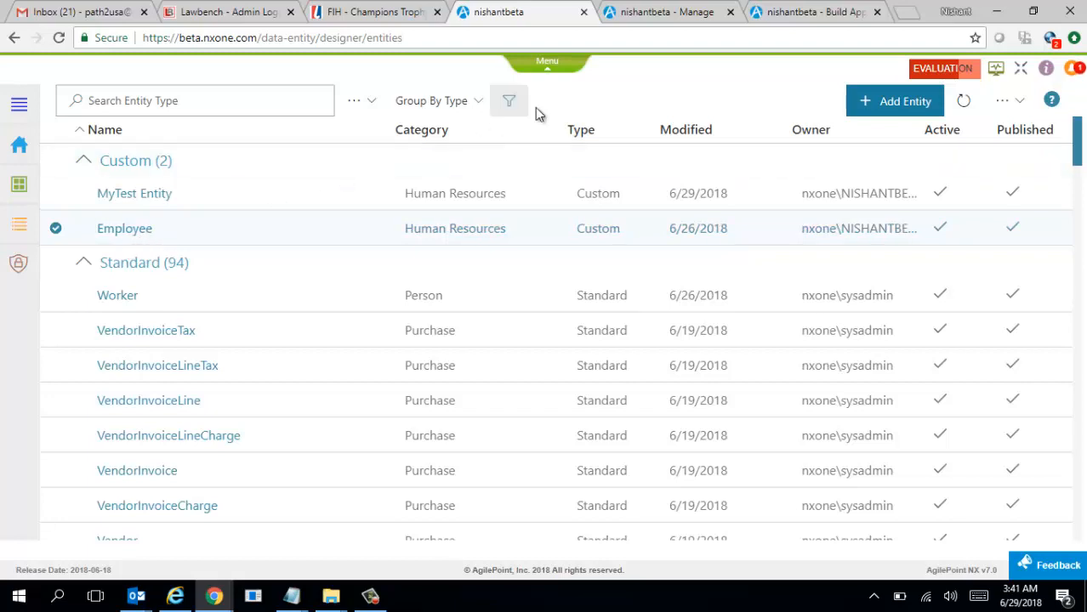
Show the main navigation and switch to the open Build Apps Data Entity Settings page
{"action": "left_click", "coordinate": [547, 61]}
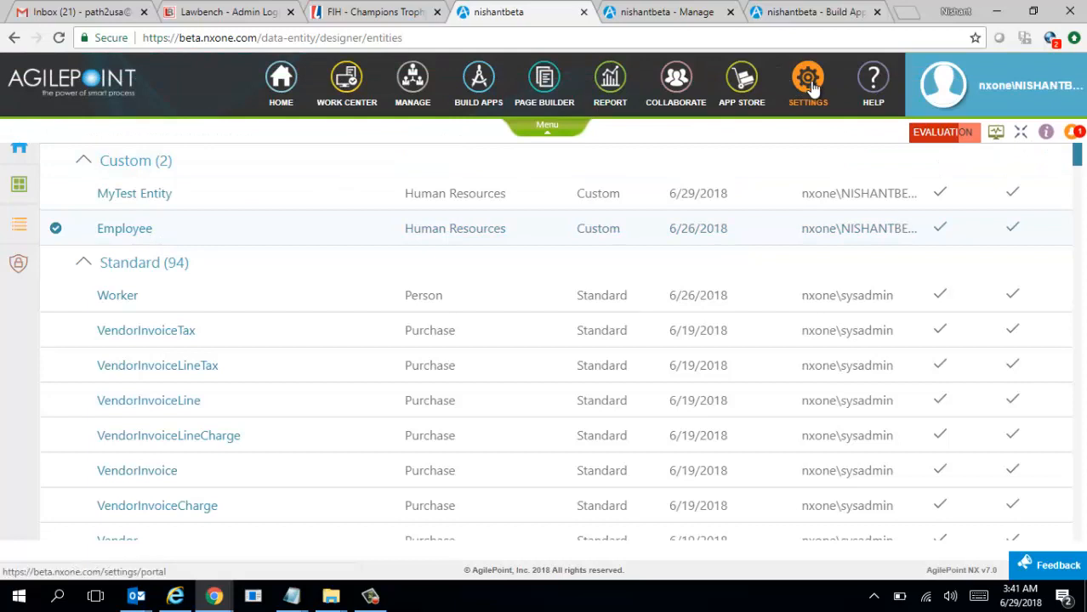
{"action": "left_click", "coordinate": [812, 12]}
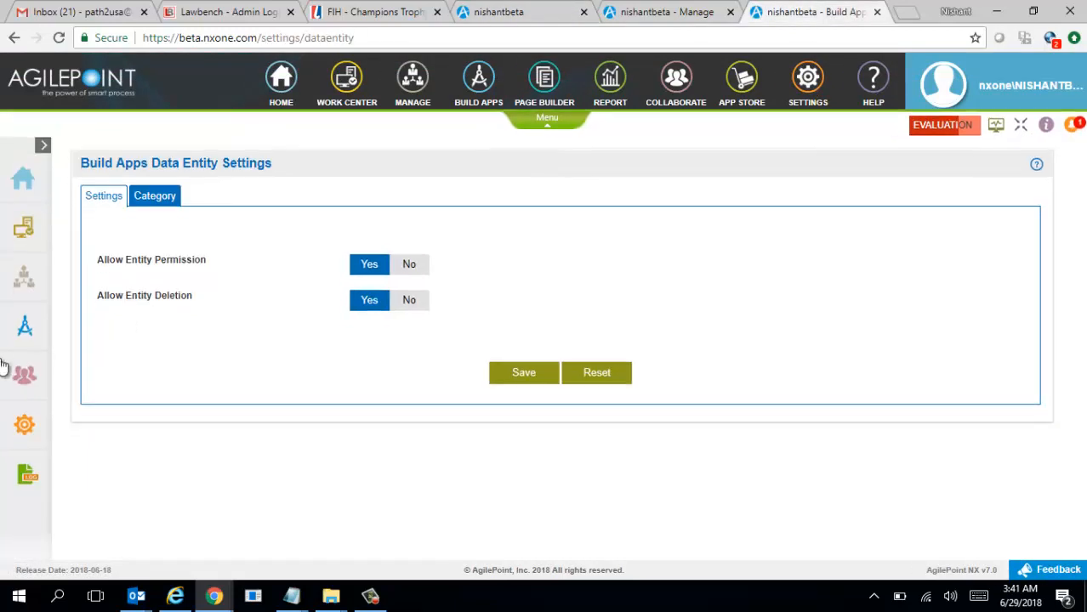
Review the permission and deletion options and the category list in the data entity settings
{"action": "mouse_move", "coordinate": [25, 274]}
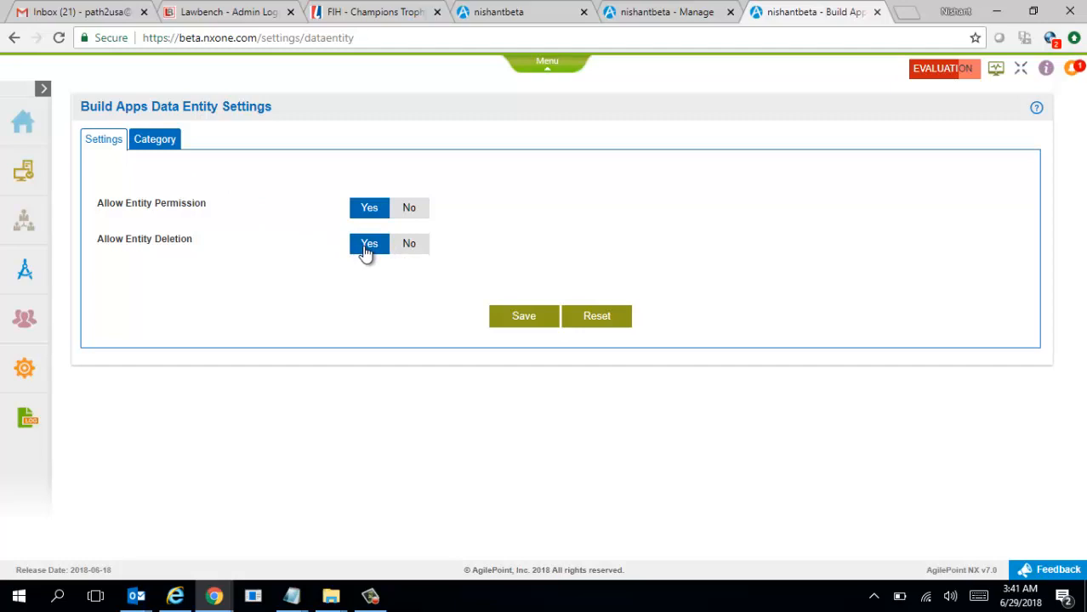
{"action": "left_click", "coordinate": [156, 144]}
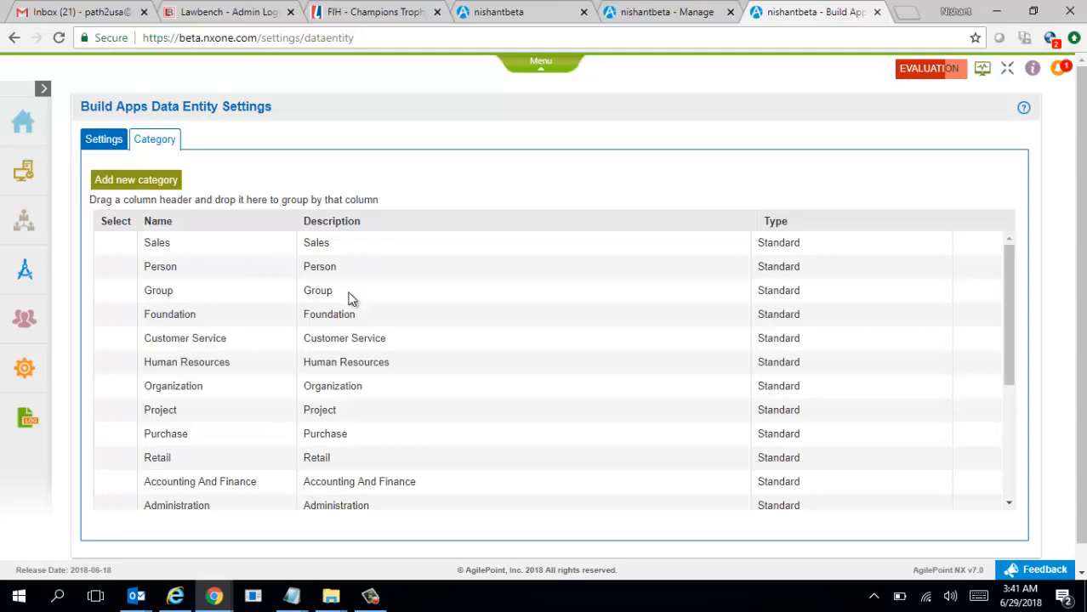
{"action": "mouse_move", "coordinate": [1014, 326]}
{"action": "left_mouse_down"}
{"action": "mouse_move", "coordinate": [1026, 498]}
{"action": "mouse_move", "coordinate": [1018, 308]}
{"action": "left_mouse_up"}
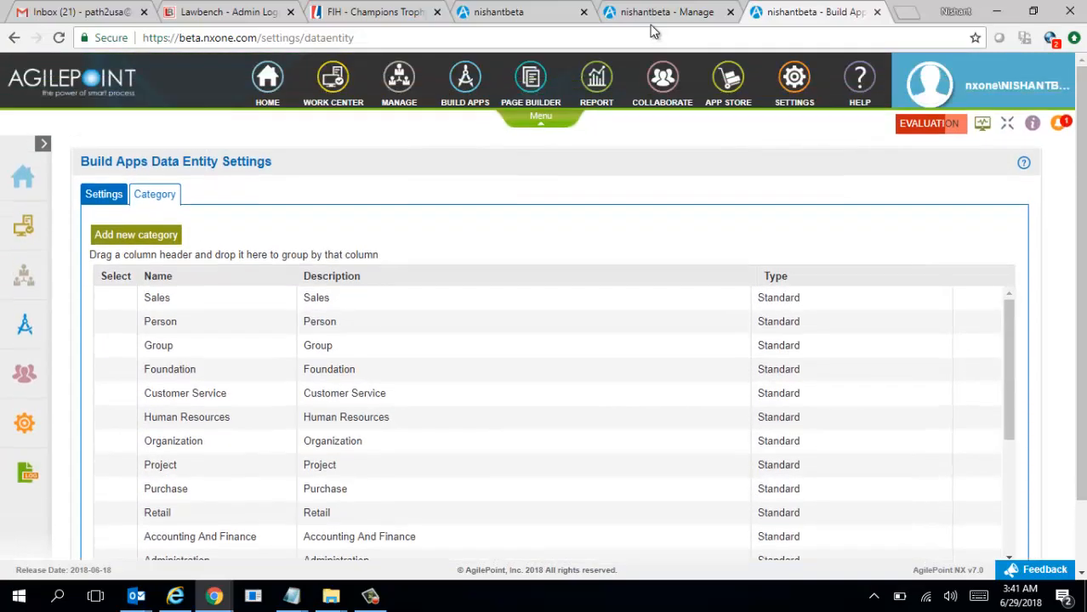
Return to the entity list and delete the selected Employee custom entity, confirming the deletion
{"action": "left_click", "coordinate": [655, 12]}
{"action": "left_click", "coordinate": [515, 12]}
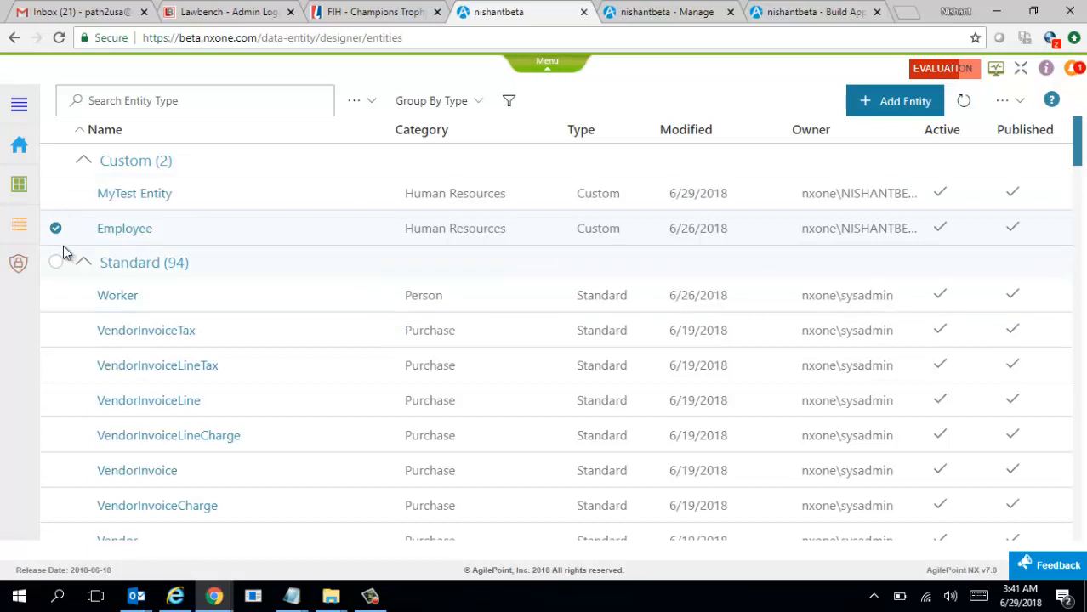
{"action": "left_click", "coordinate": [1009, 101]}
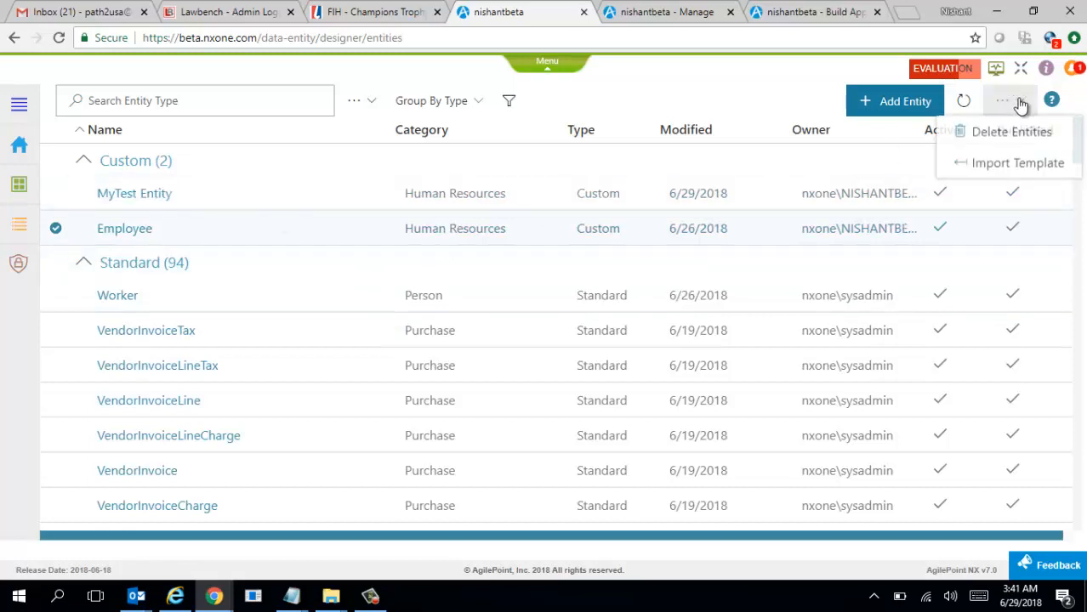
{"action": "left_click", "coordinate": [1005, 134]}
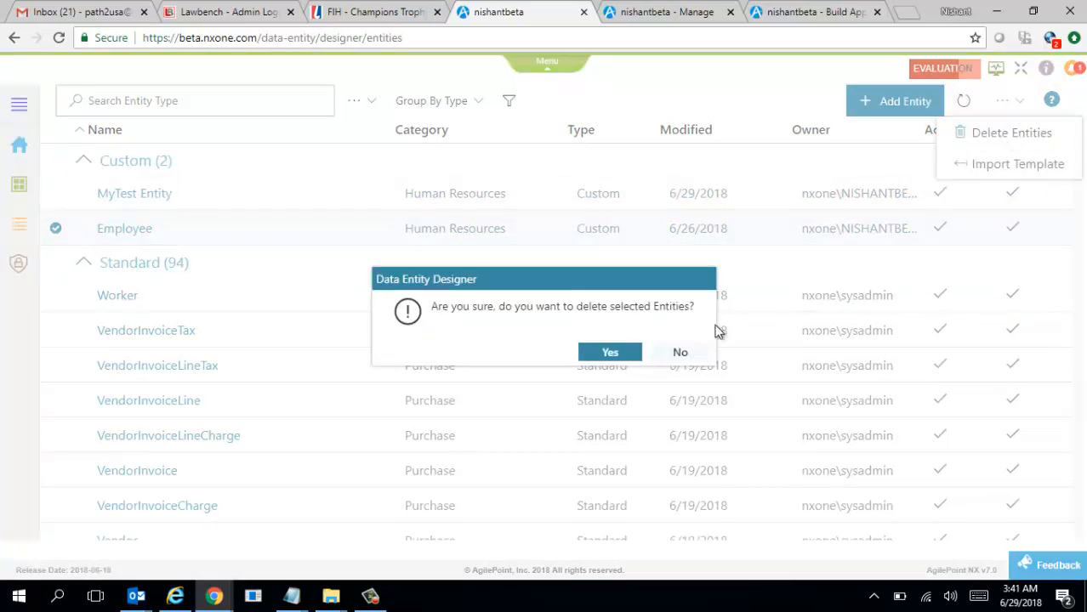
{"action": "left_click", "coordinate": [620, 358]}
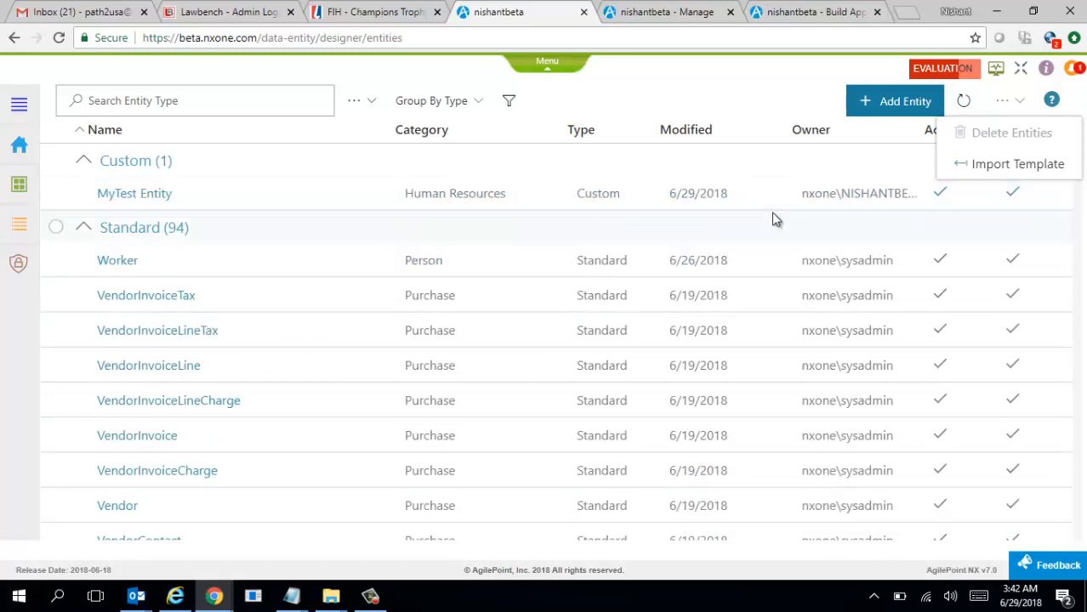
Import the Employee entity template from Employee__u_metadata.json and look over its fields
{"action": "left_click", "coordinate": [981, 171]}
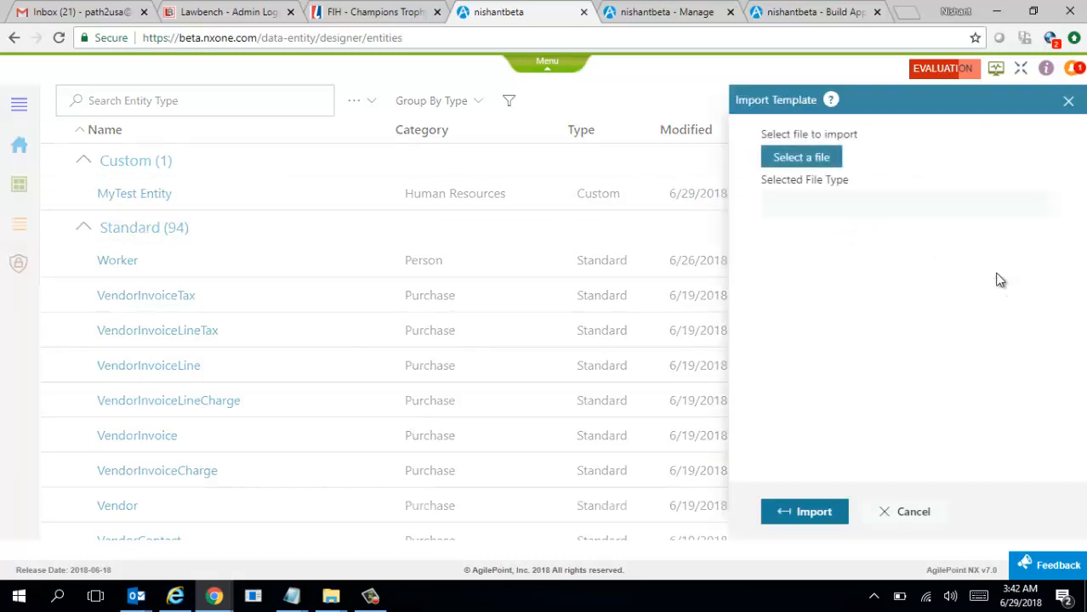
{"action": "left_click", "coordinate": [804, 159]}
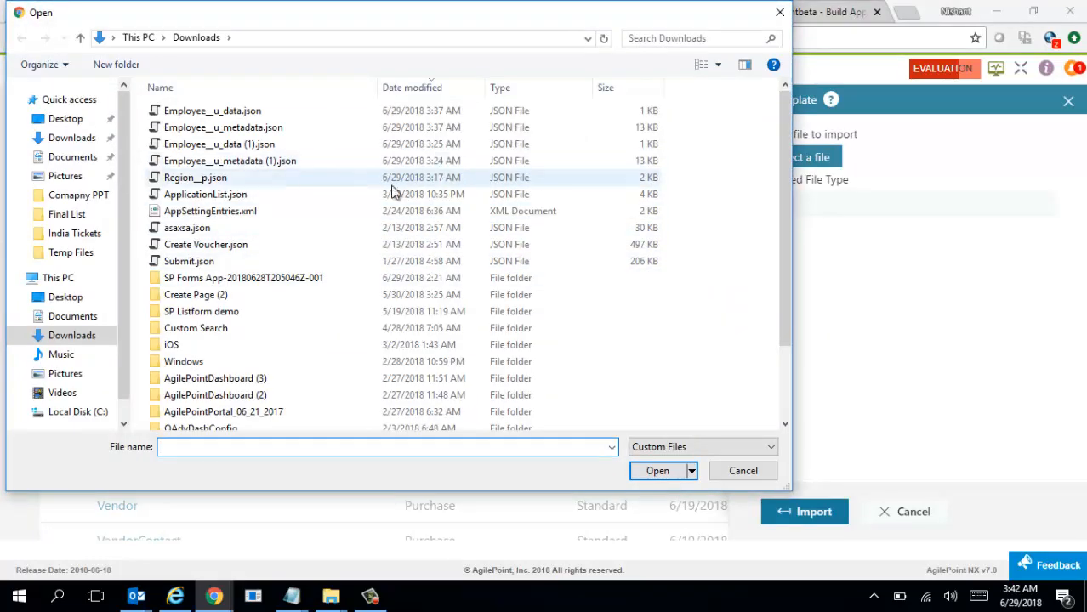
{"action": "double_click", "coordinate": [286, 129]}
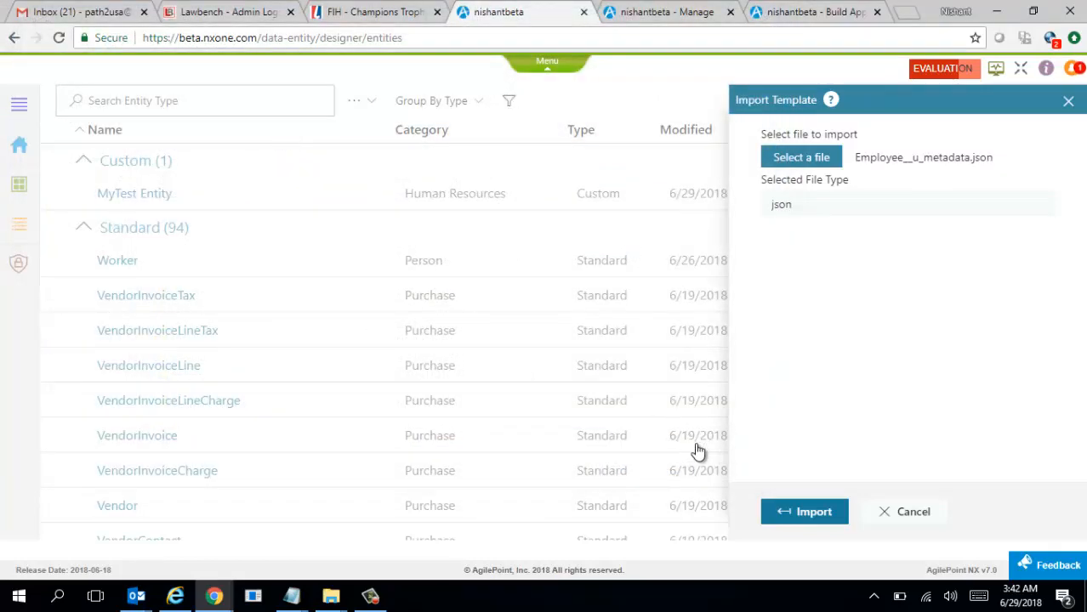
{"action": "left_click", "coordinate": [811, 517]}
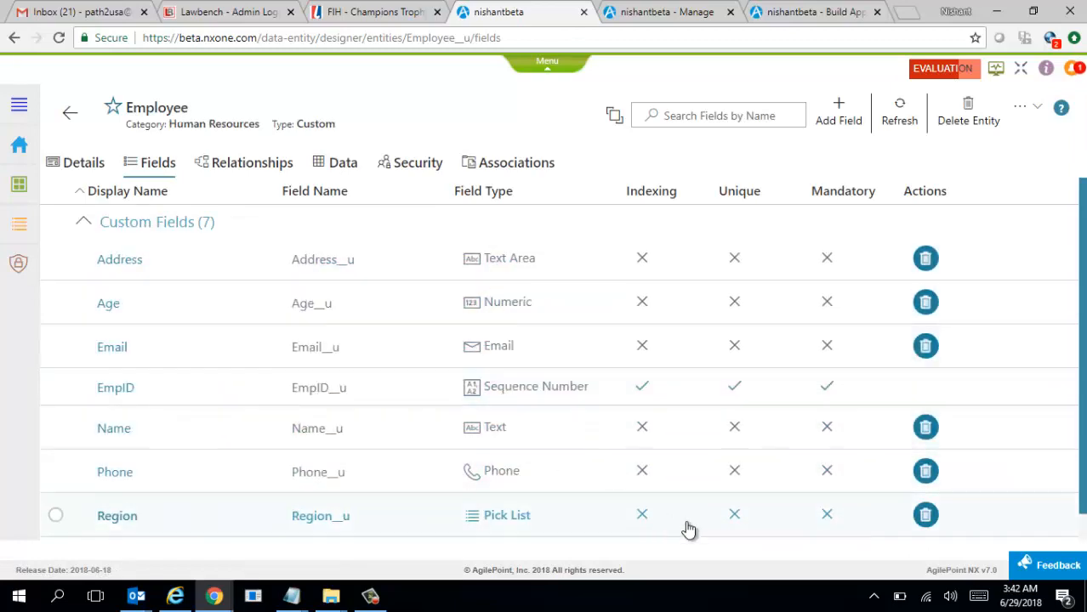
{"action": "left_click_drag", "start_coordinate": [1084, 445], "coordinate": [1081, 343]}
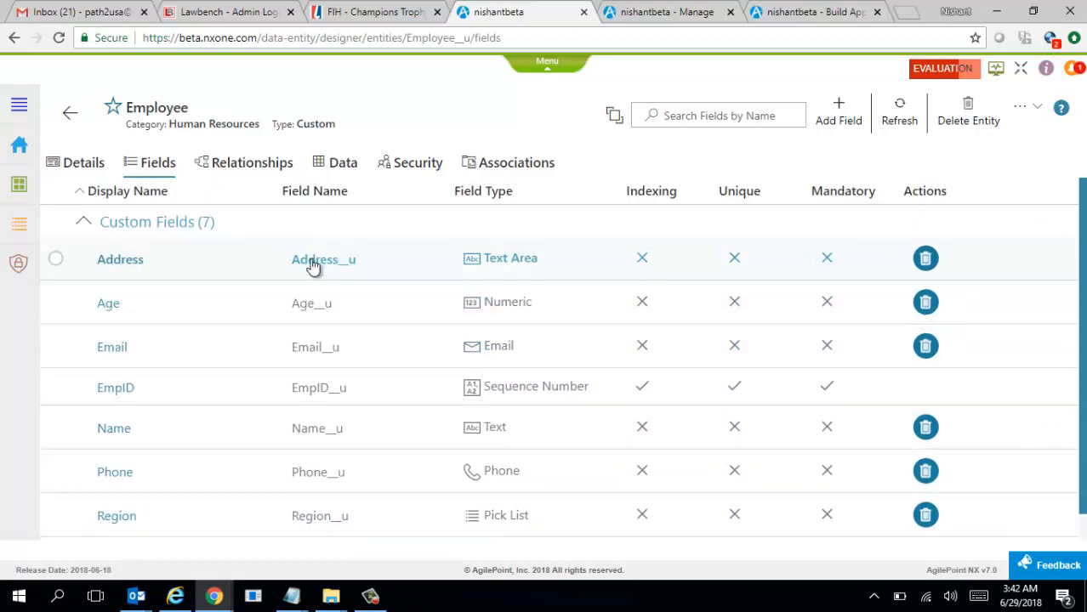
Import the records from Employee__u_data.json into the Employee entity's data
{"action": "left_click", "coordinate": [344, 164]}
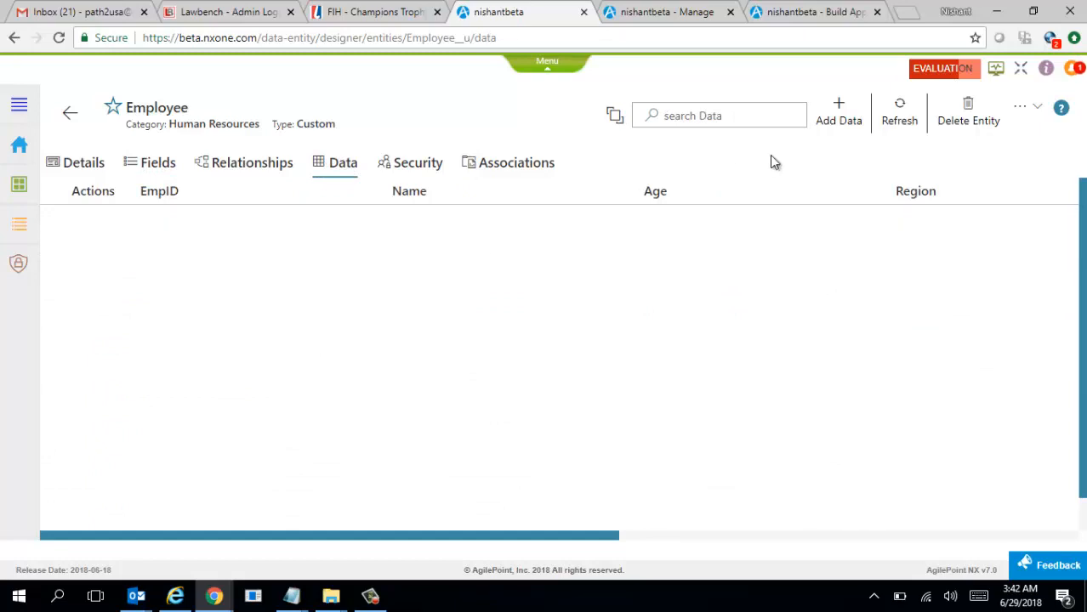
{"action": "left_click", "coordinate": [1037, 114]}
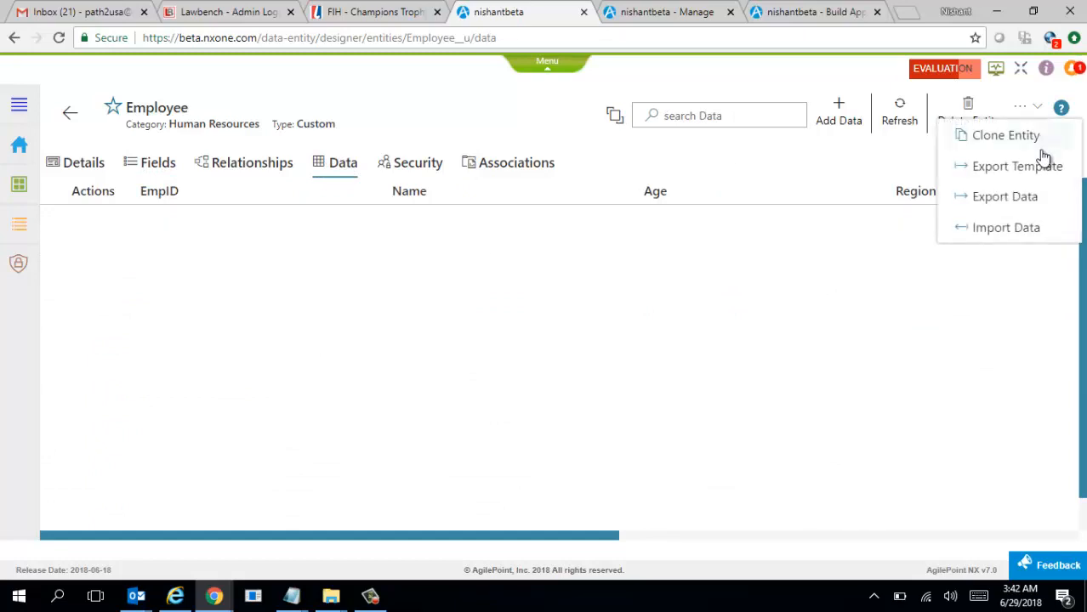
{"action": "left_click", "coordinate": [1026, 236]}
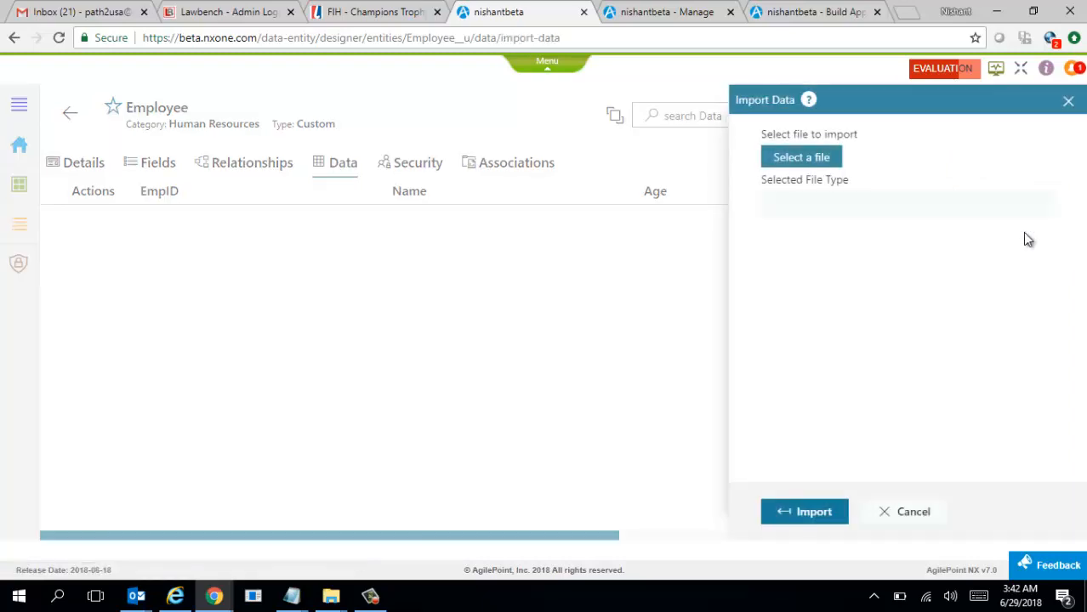
{"action": "left_click", "coordinate": [819, 160]}
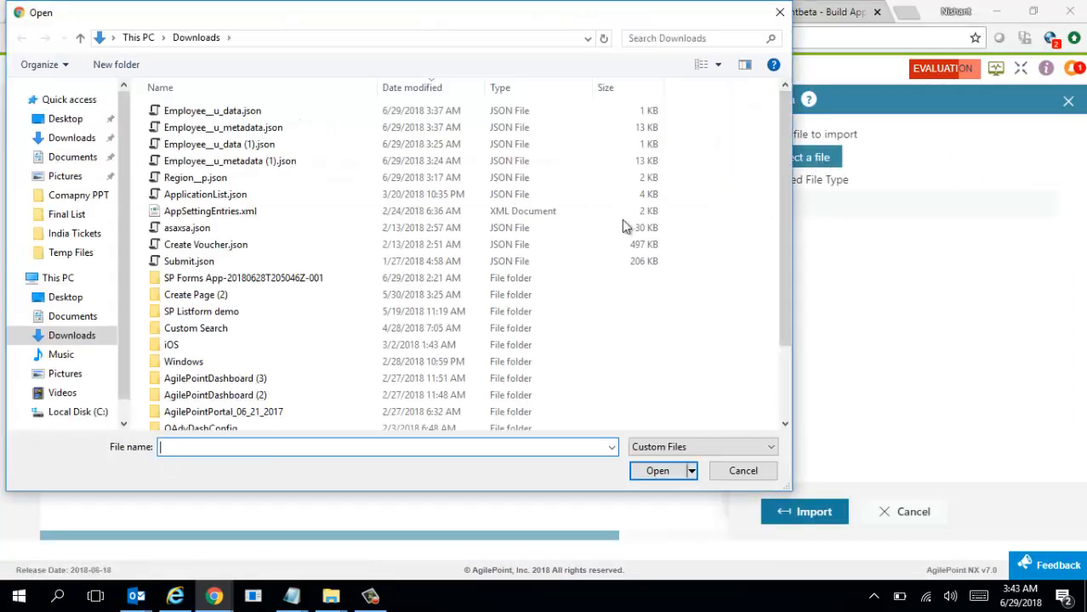
{"action": "double_click", "coordinate": [255, 112]}
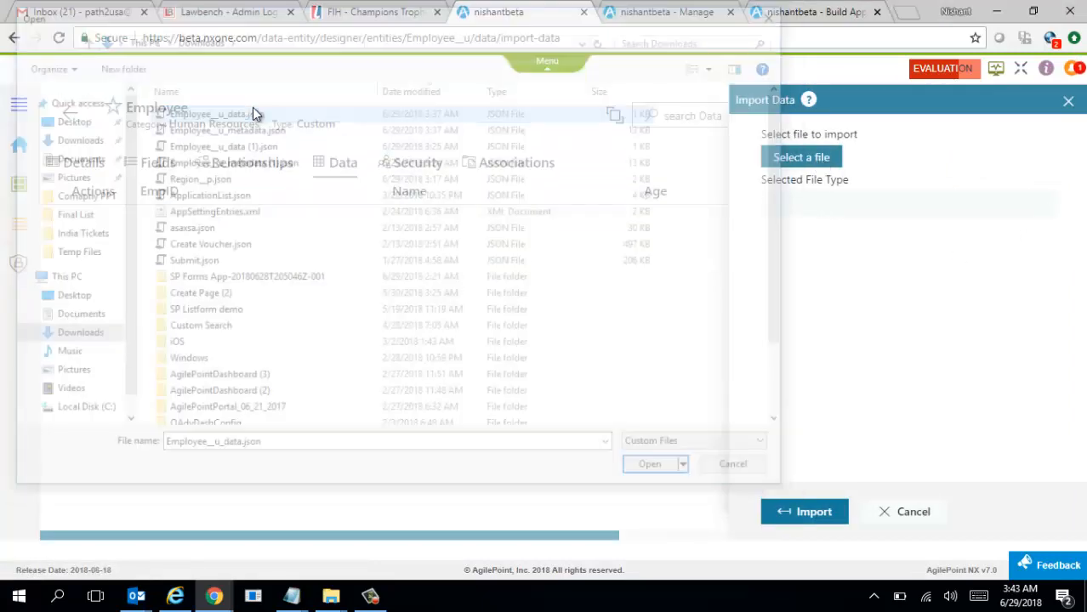
{"action": "left_click", "coordinate": [809, 517]}
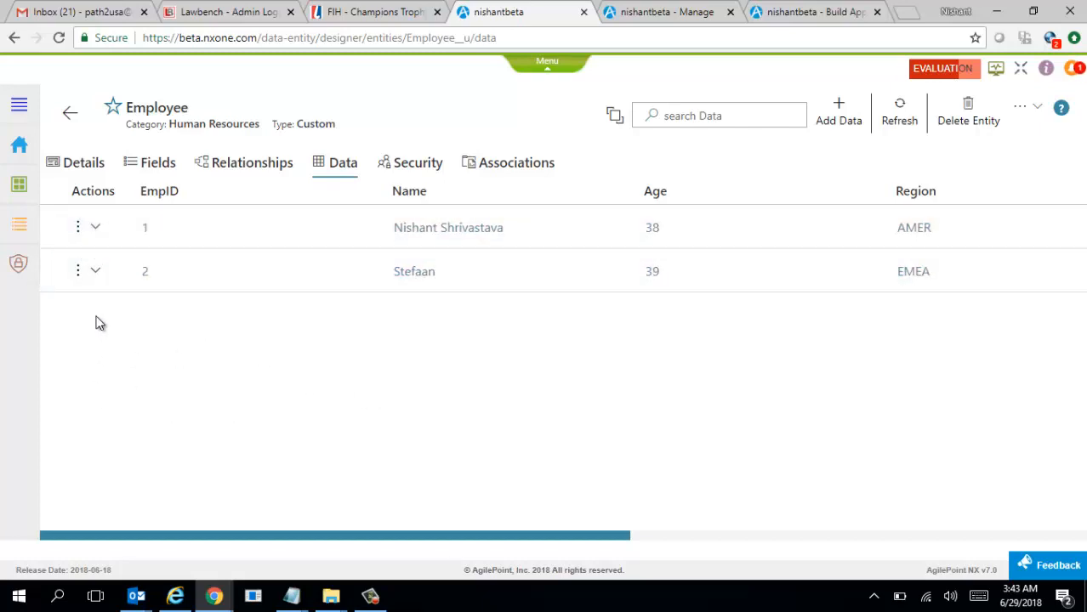
Open the second employee record for editing, look through its fields and close it without changes
{"action": "left_click", "coordinate": [95, 273]}
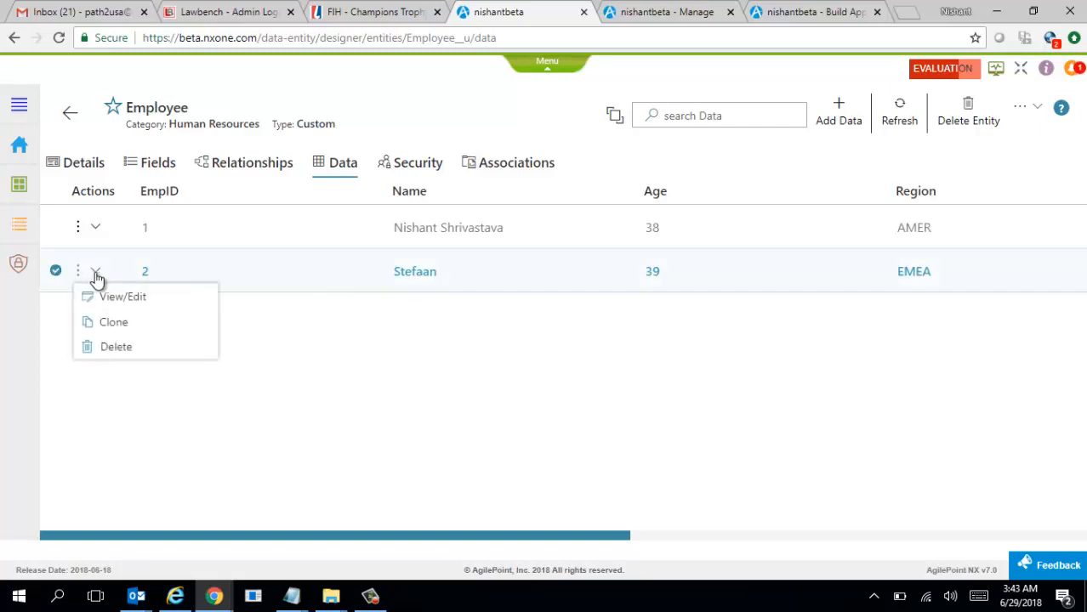
{"action": "left_click", "coordinate": [121, 299]}
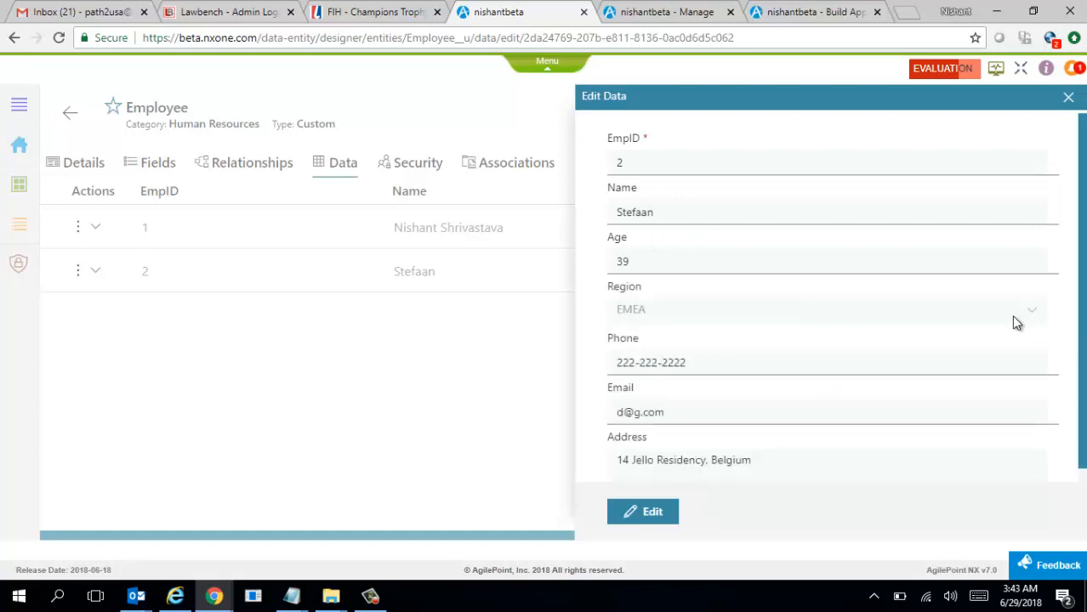
{"action": "left_click", "coordinate": [645, 519]}
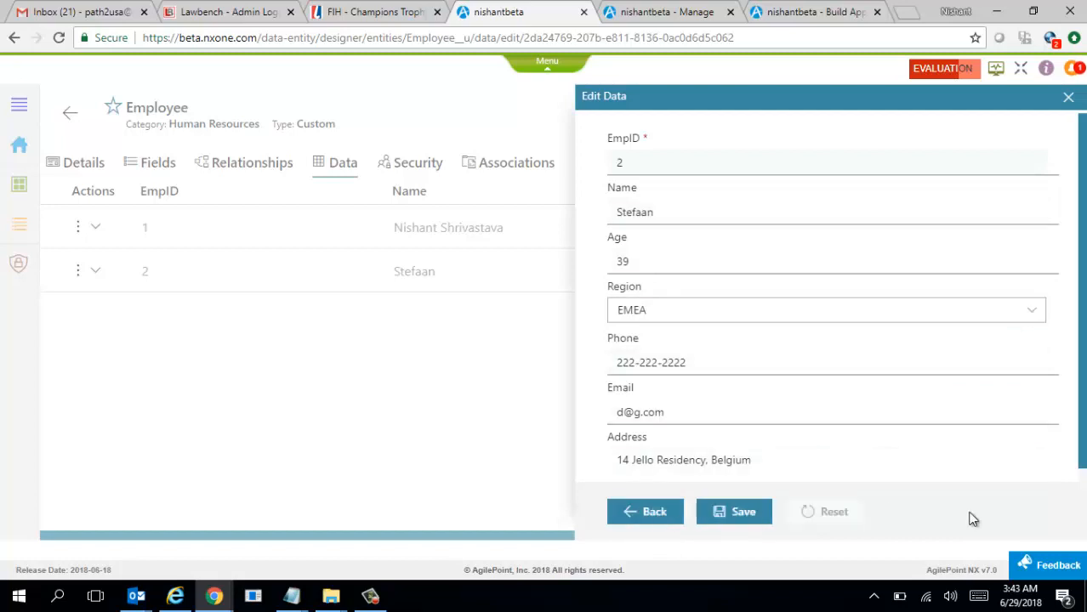
{"action": "left_click", "coordinate": [1031, 319]}
{"action": "left_click", "coordinate": [1027, 314]}
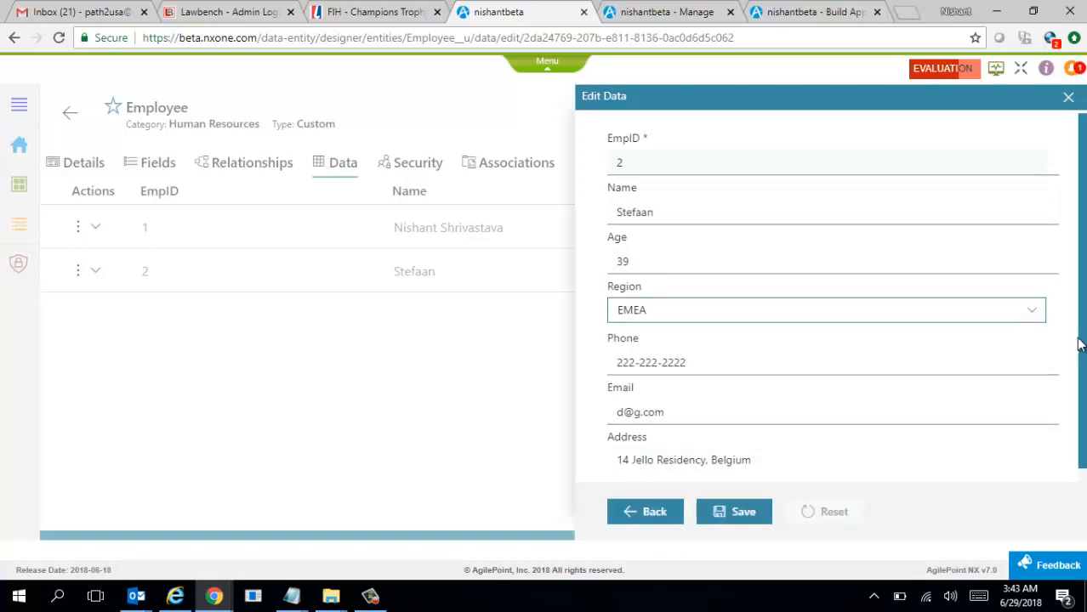
{"action": "scroll", "coordinate": [1084, 352], "scroll_direction": "down", "scroll_amount": 1}
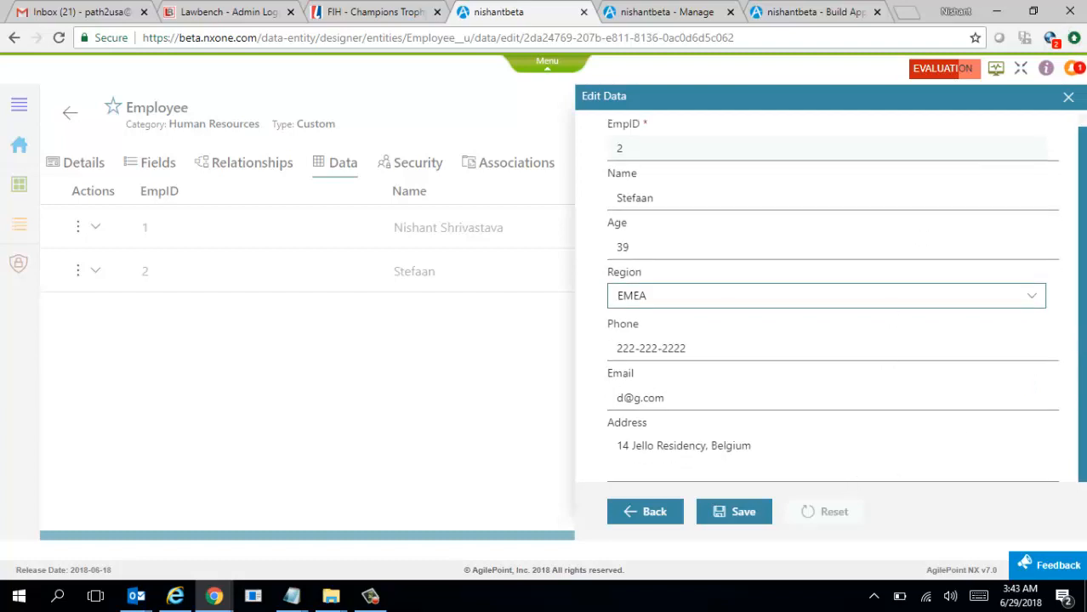
{"action": "left_click", "coordinate": [1069, 97]}
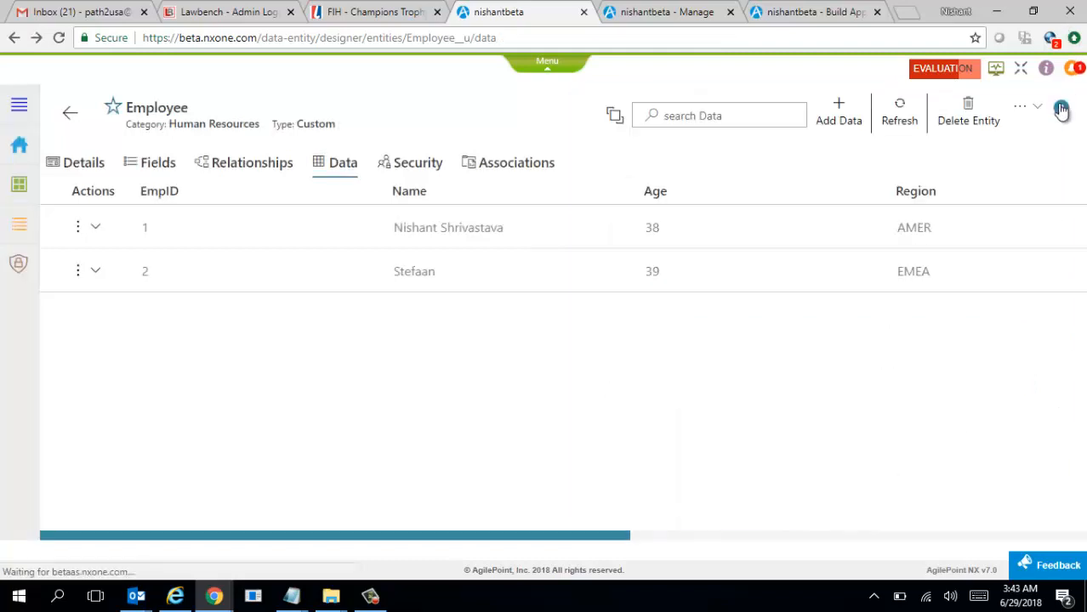
Clone the second employee record, adding 1 to the end of the name and setting the age to 40
{"action": "left_click", "coordinate": [81, 270]}
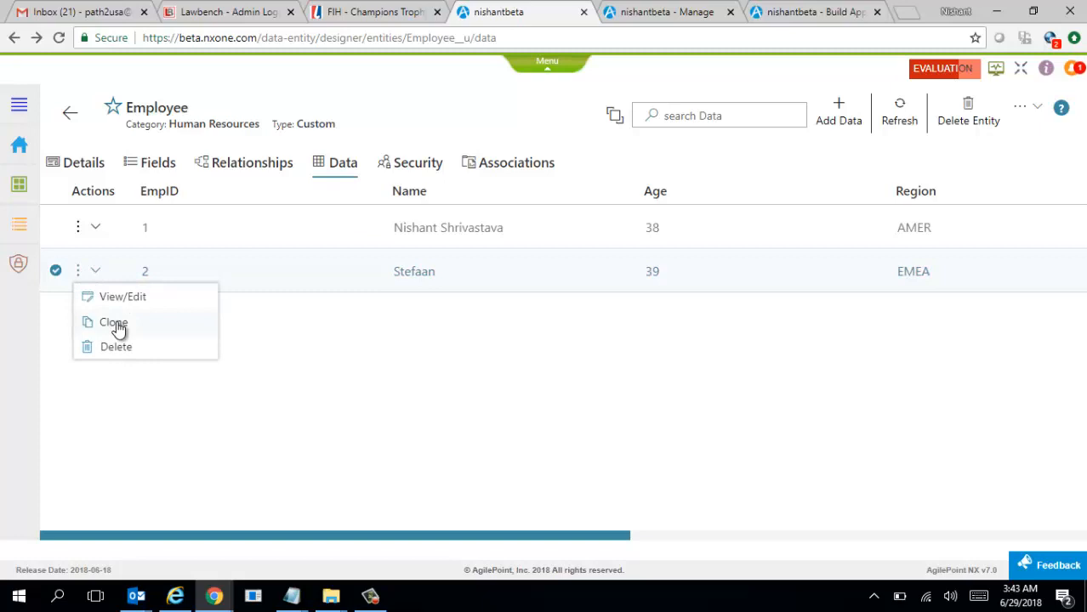
{"action": "left_click", "coordinate": [114, 323]}
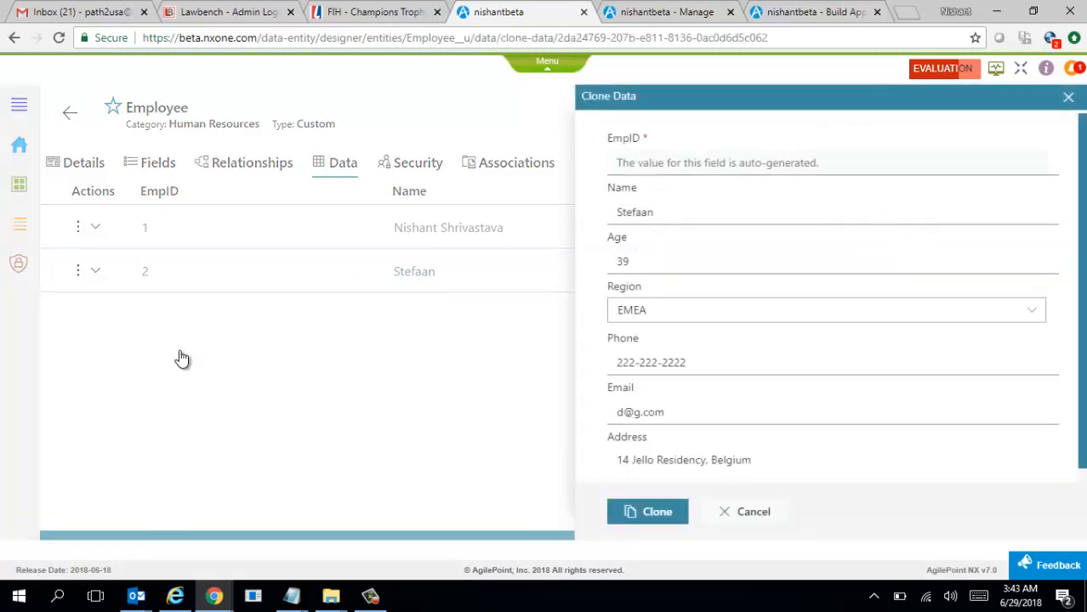
{"action": "left_click", "coordinate": [672, 216]}
{"action": "type", "text": "1"}
{"action": "double_click", "coordinate": [609, 261]}
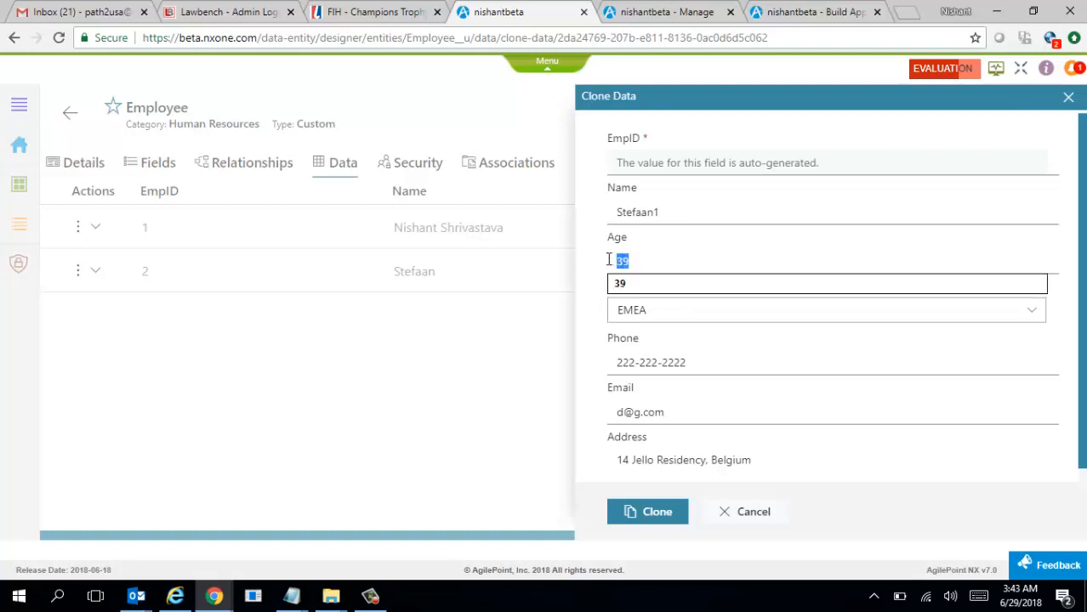
{"action": "type", "text": "40"}
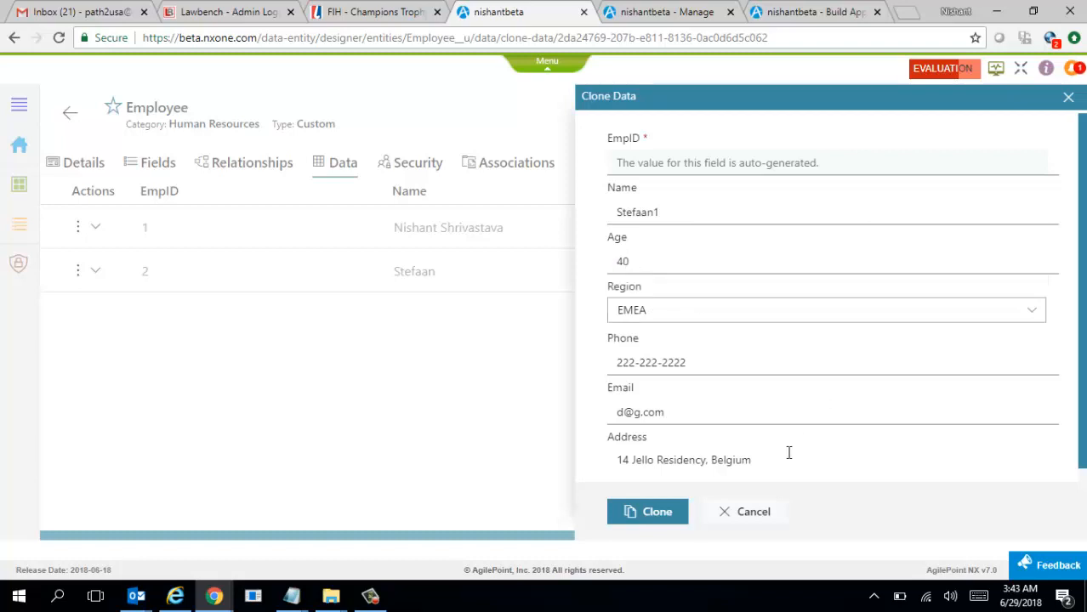
{"action": "left_click", "coordinate": [659, 514]}
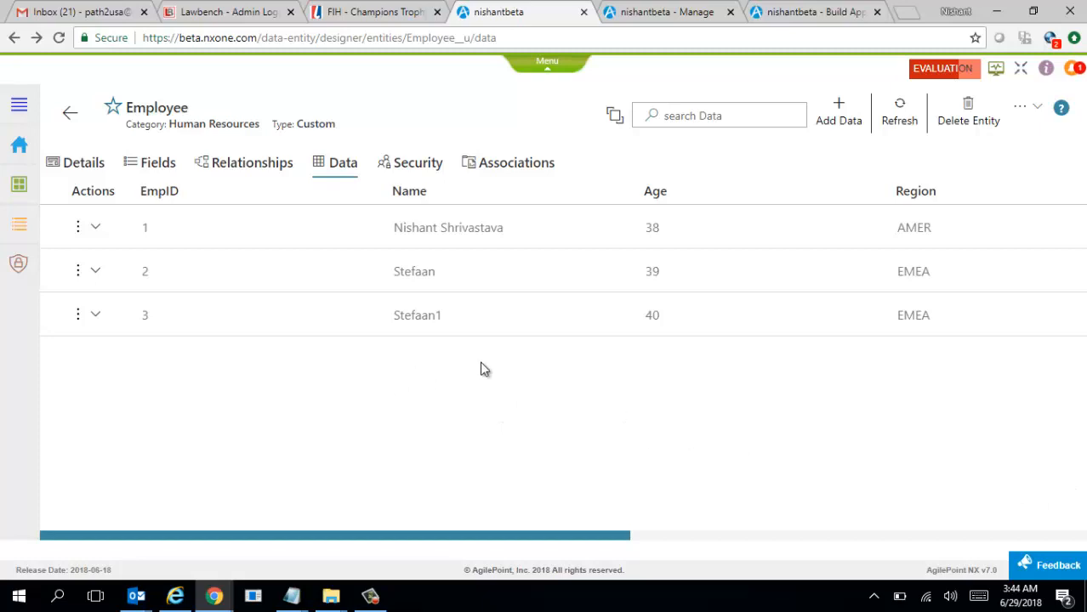
Clone the Employee entity with the display name Employee_Demo, then check the clone's fields and return to the entity list
{"action": "left_click", "coordinate": [1037, 117]}
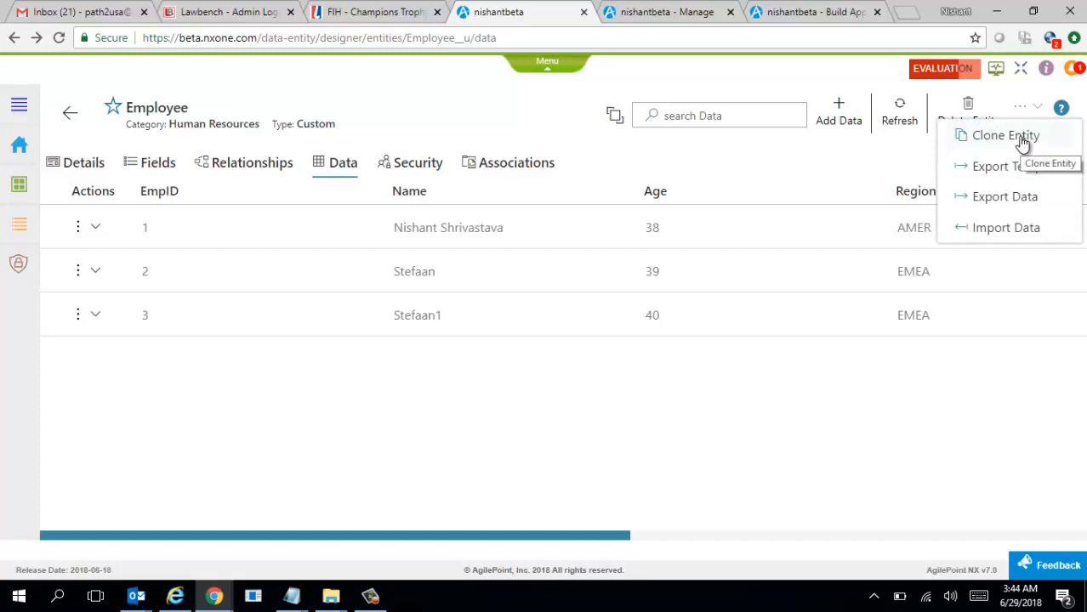
{"action": "left_click", "coordinate": [1024, 138]}
{"action": "left_click", "coordinate": [906, 208]}
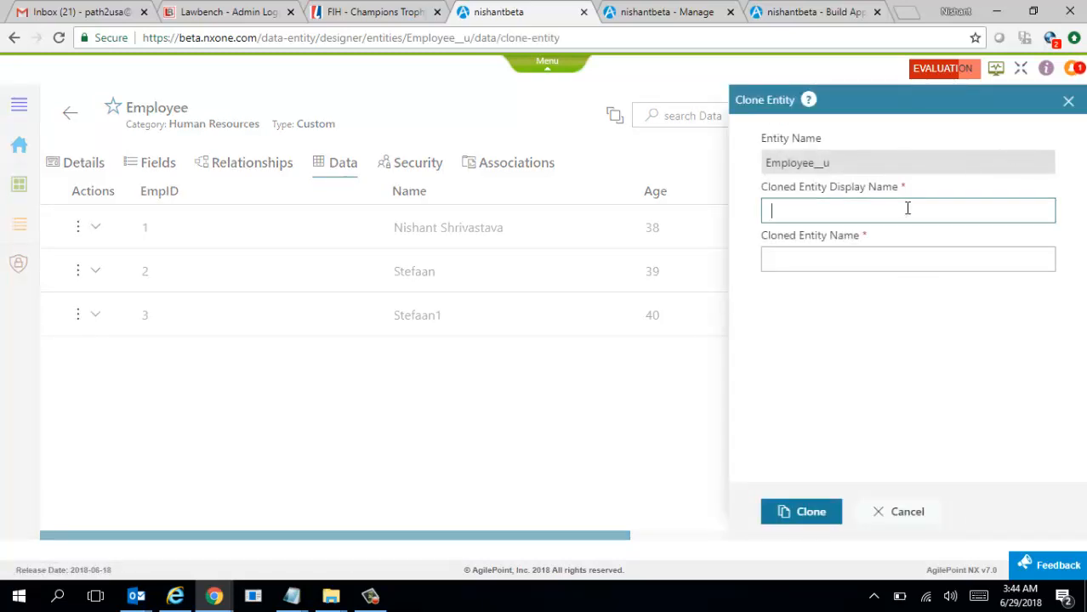
{"action": "type", "text": "Employee_Demo"}
{"action": "key", "text": "Tab"}
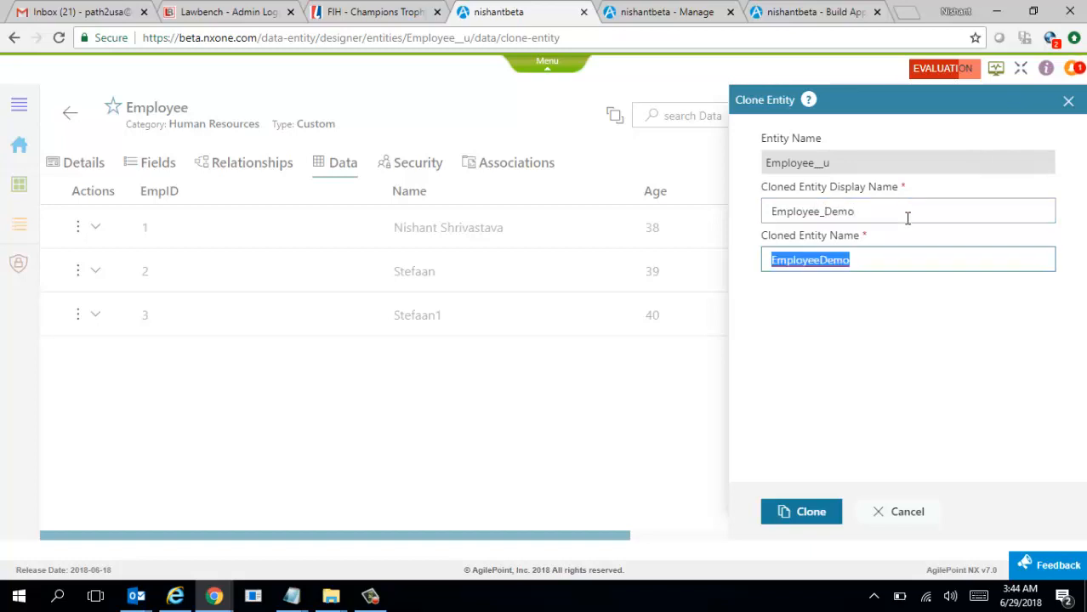
{"action": "left_click", "coordinate": [808, 514]}
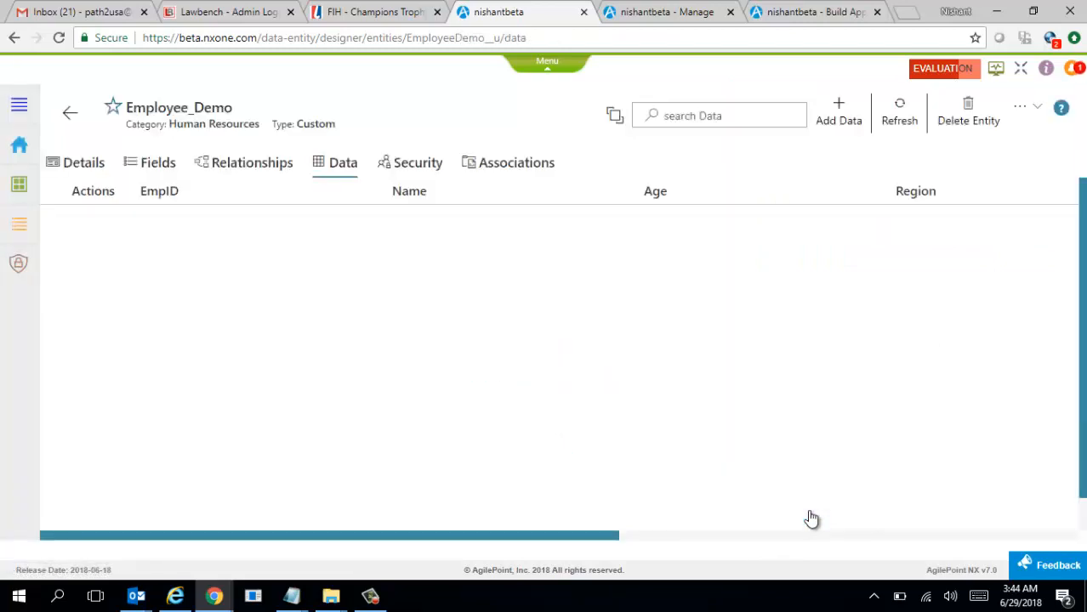
{"action": "left_click", "coordinate": [155, 165]}
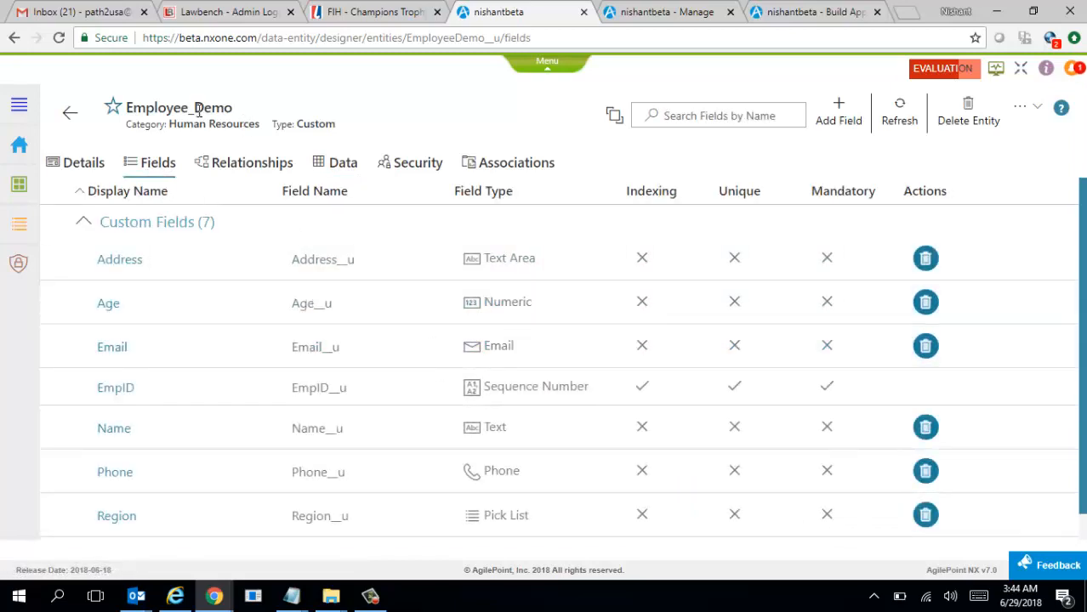
{"action": "left_click", "coordinate": [21, 191]}
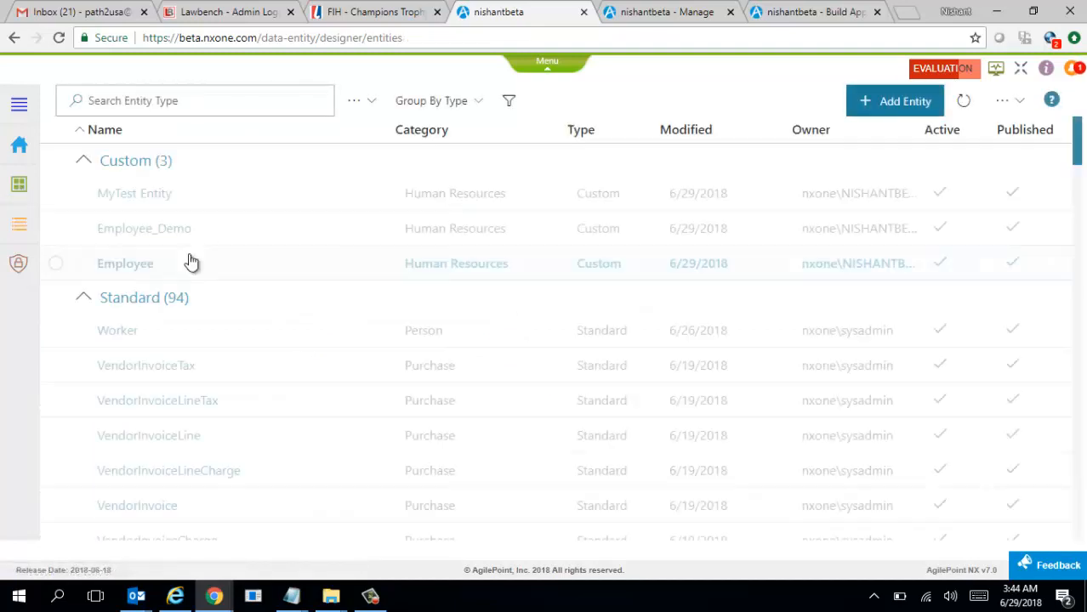
Open the Employee entity, search Navigate To Entity for "emplo", switch to Employee_Demo and back to Employee, then close the navigator
{"action": "left_click", "coordinate": [138, 266]}
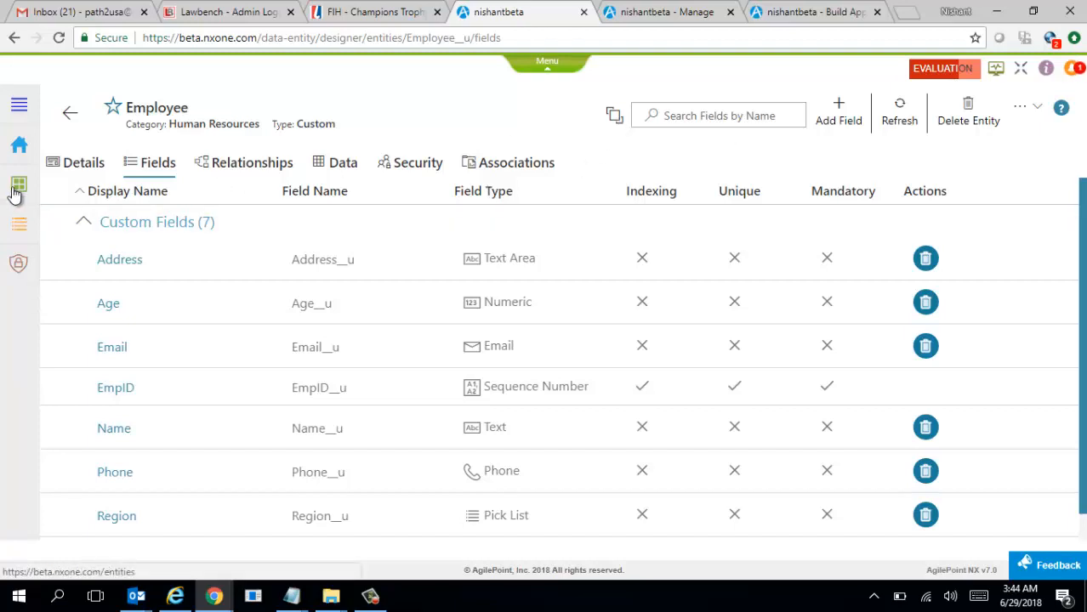
{"action": "left_click", "coordinate": [614, 116]}
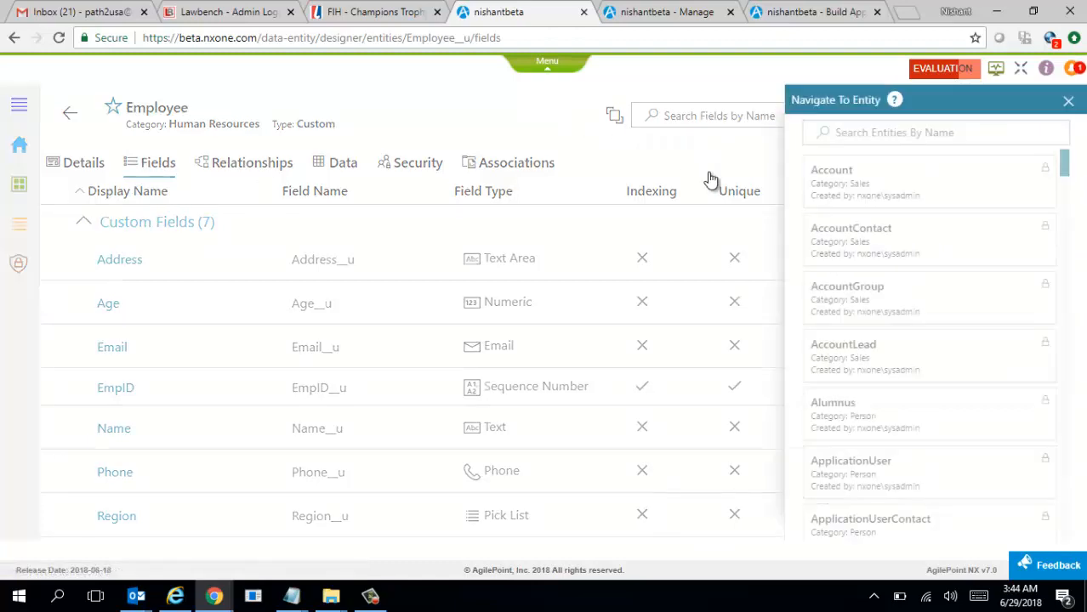
{"action": "left_click", "coordinate": [874, 133]}
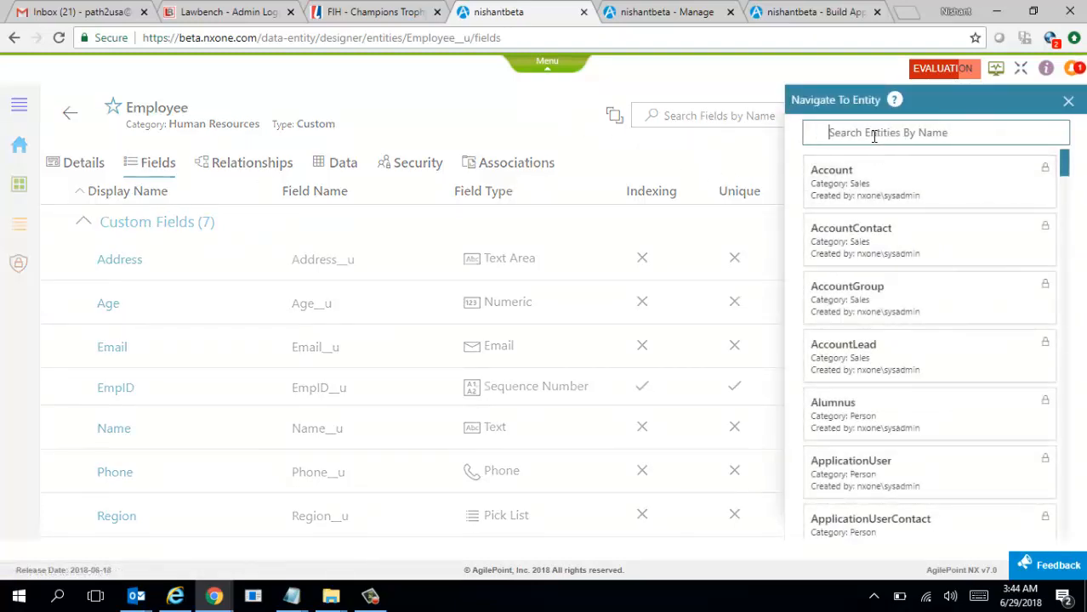
{"action": "type", "text": "emplo"}
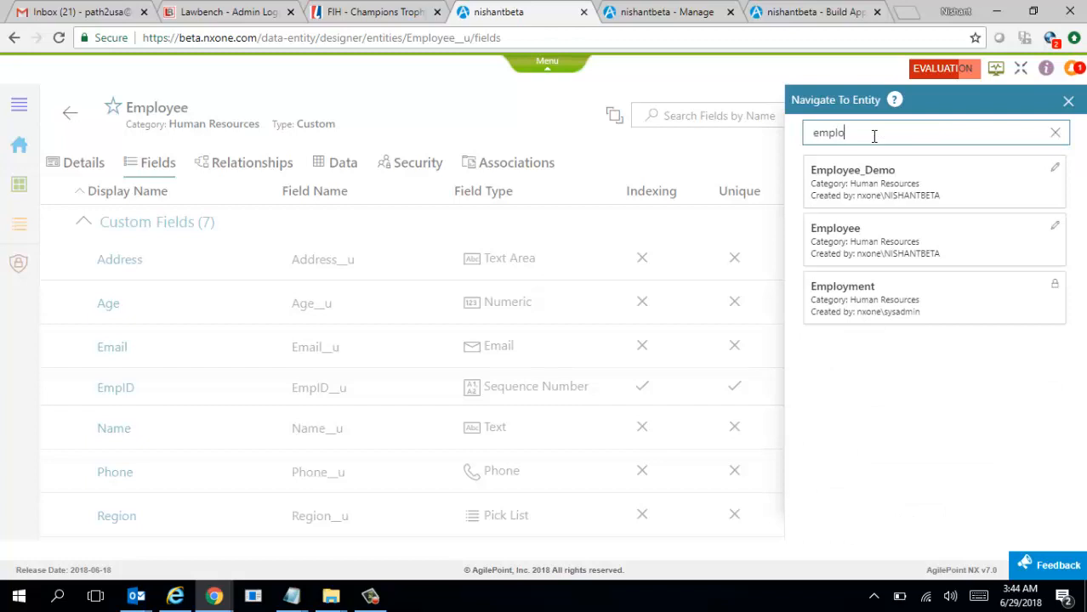
{"action": "left_click", "coordinate": [900, 187]}
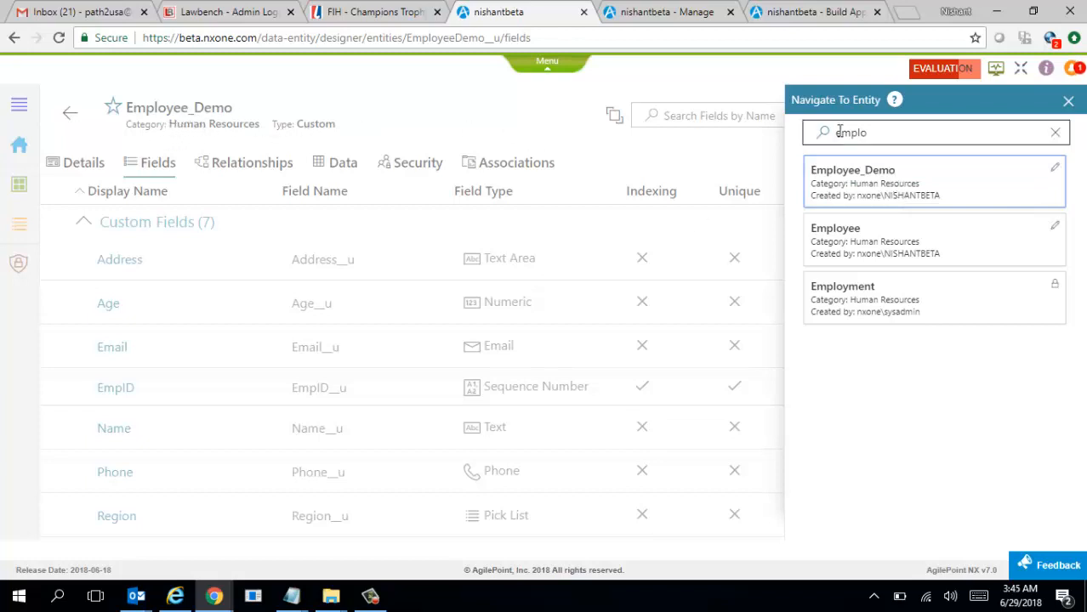
{"action": "left_click", "coordinate": [864, 247]}
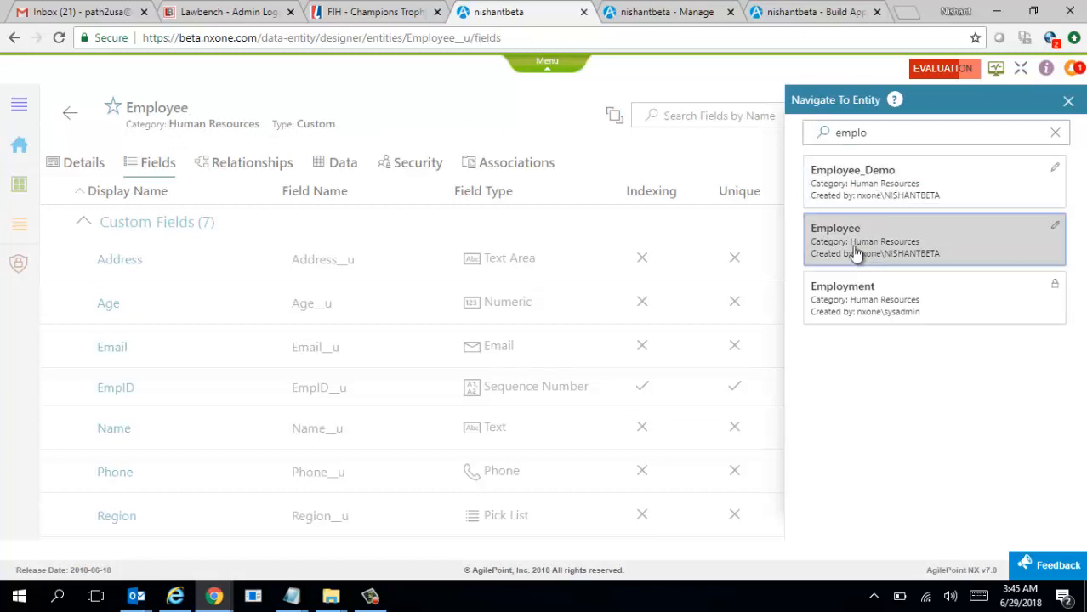
{"action": "left_click", "coordinate": [1069, 102]}
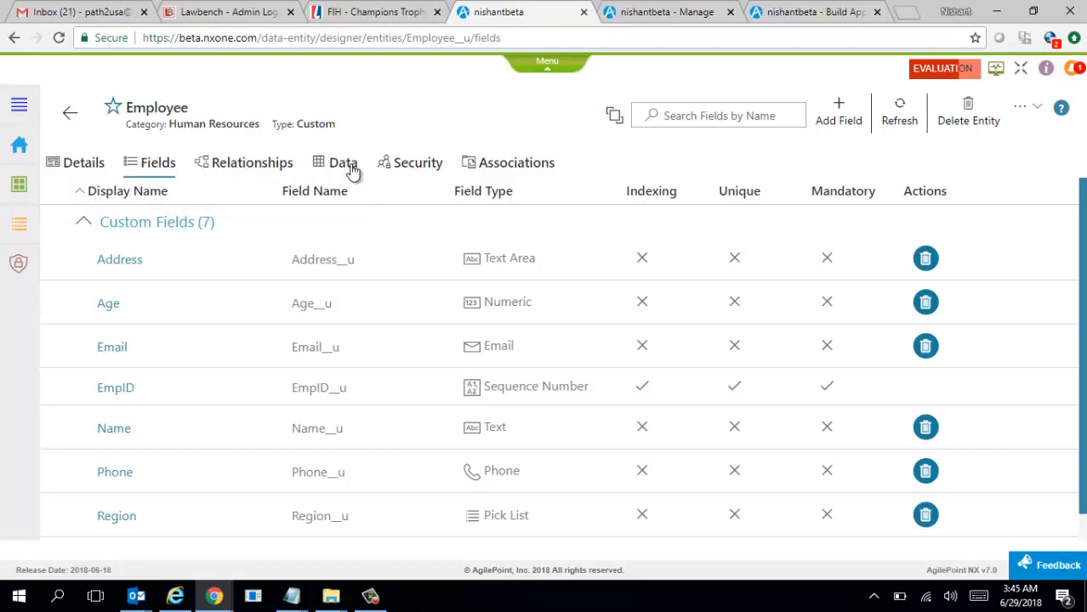
Enable security on the Employee entity, then look through the Entity Owner group's members and member selection without changing them
{"action": "left_click", "coordinate": [407, 169]}
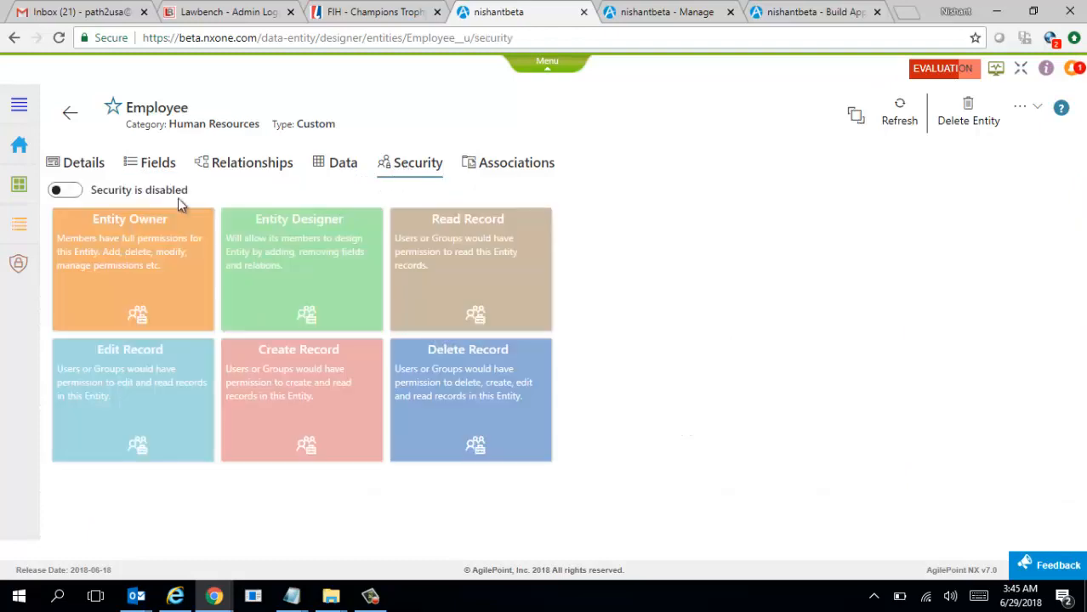
{"action": "left_click", "coordinate": [68, 192]}
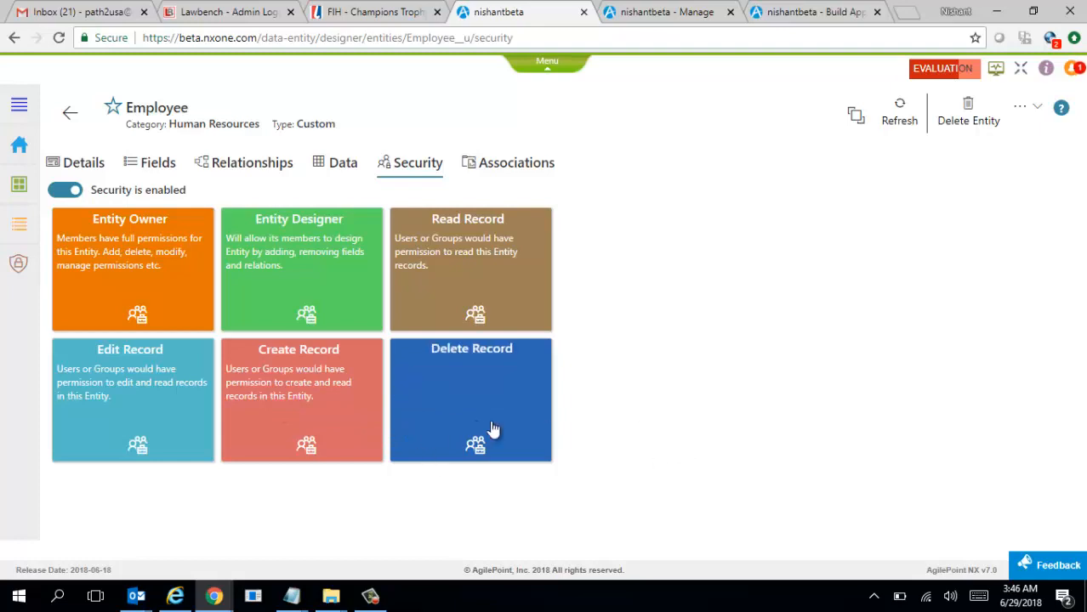
{"action": "left_click", "coordinate": [179, 270]}
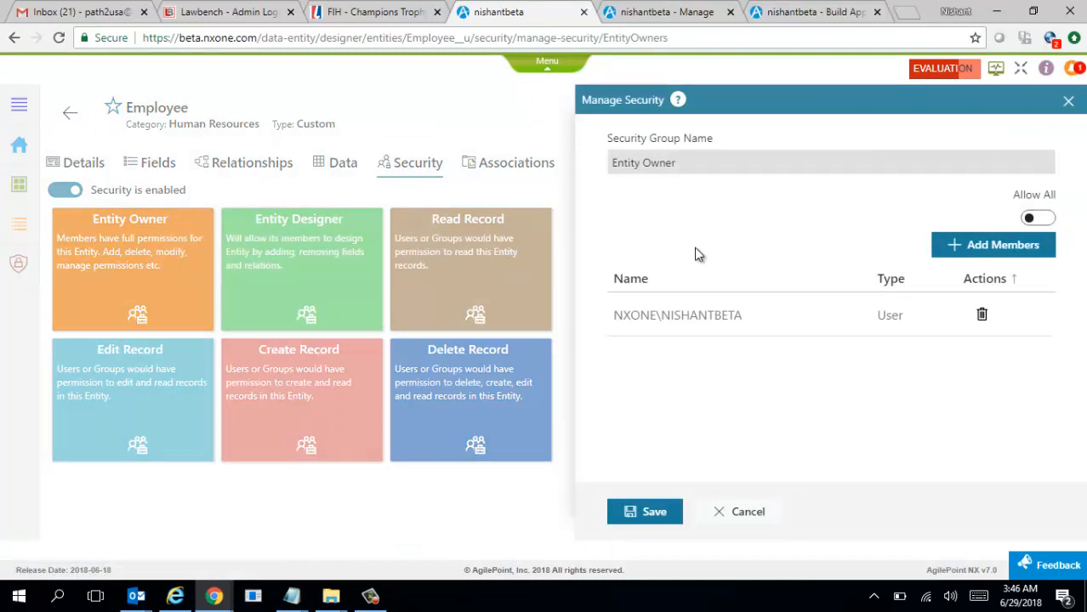
{"action": "left_click", "coordinate": [968, 253]}
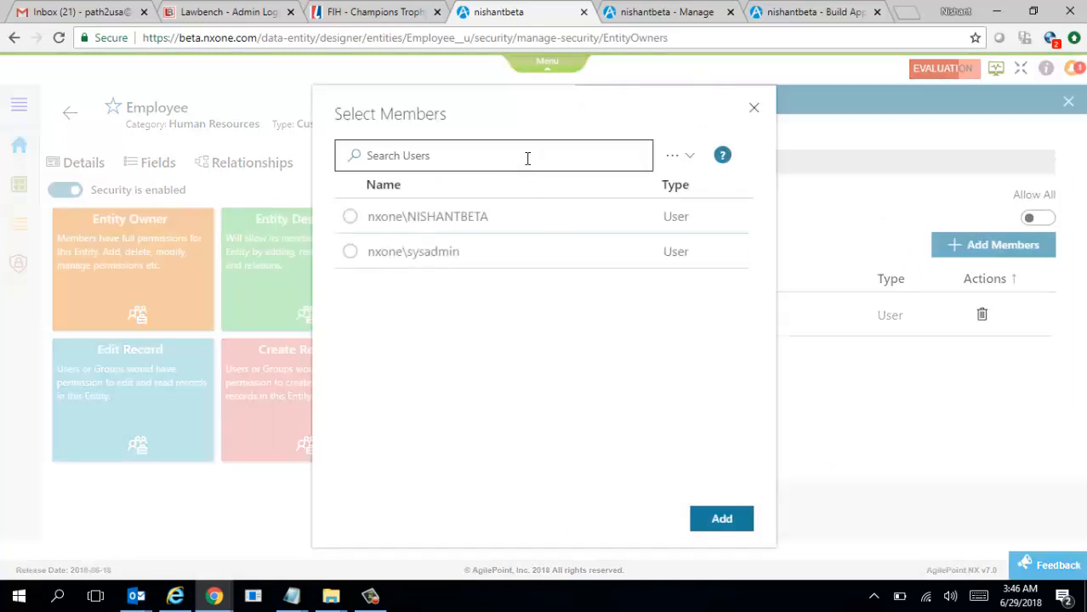
{"action": "left_click", "coordinate": [754, 108]}
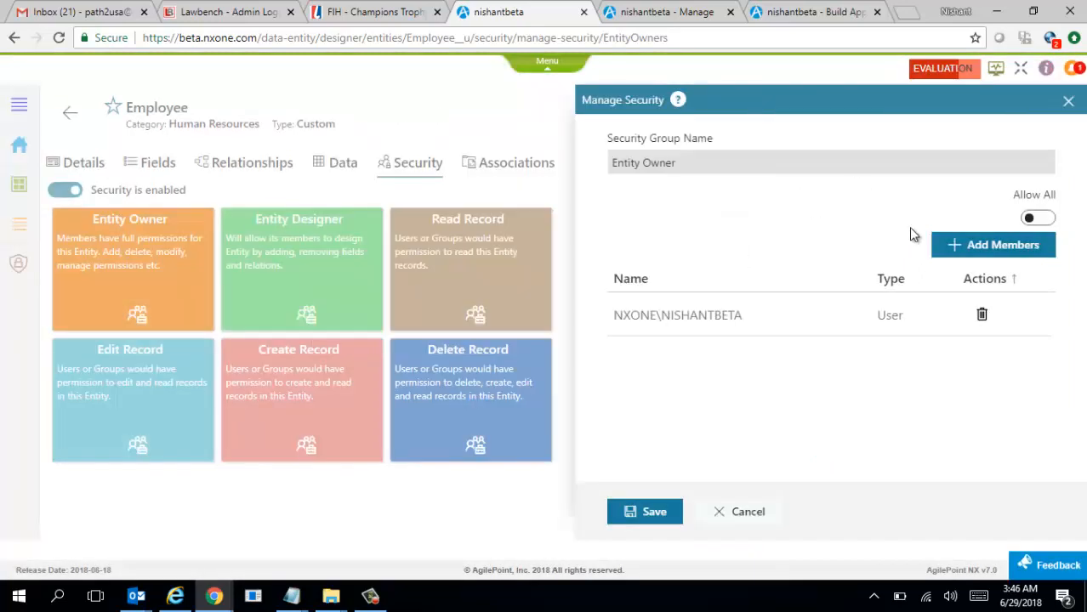
{"action": "left_click", "coordinate": [1069, 101]}
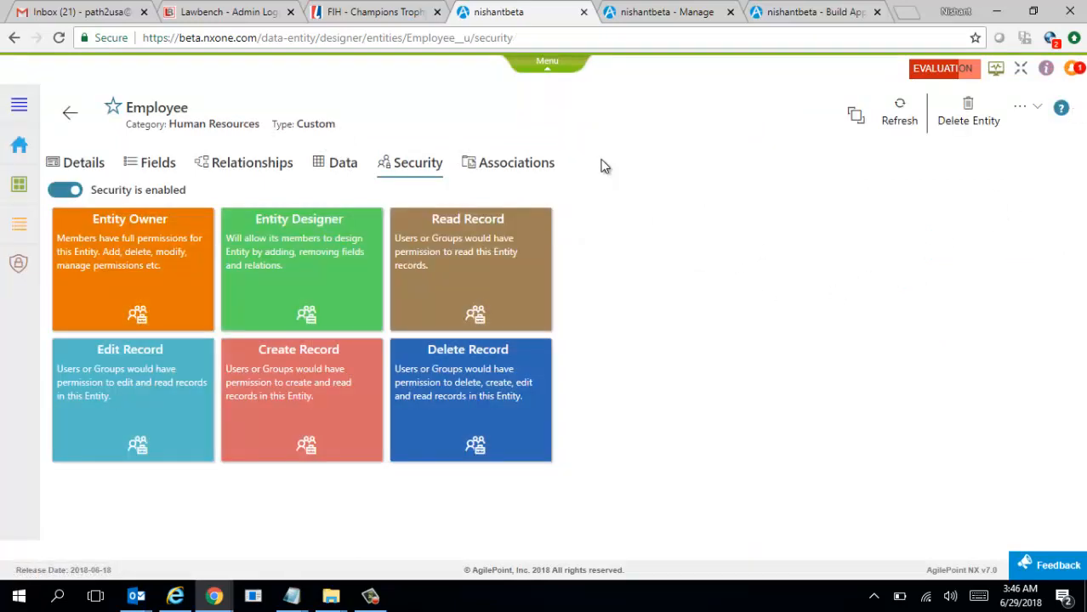
Review Employee's associations, the global entity permission groups and the per-member entity permissions, including the selectable members
{"action": "left_click", "coordinate": [524, 175]}
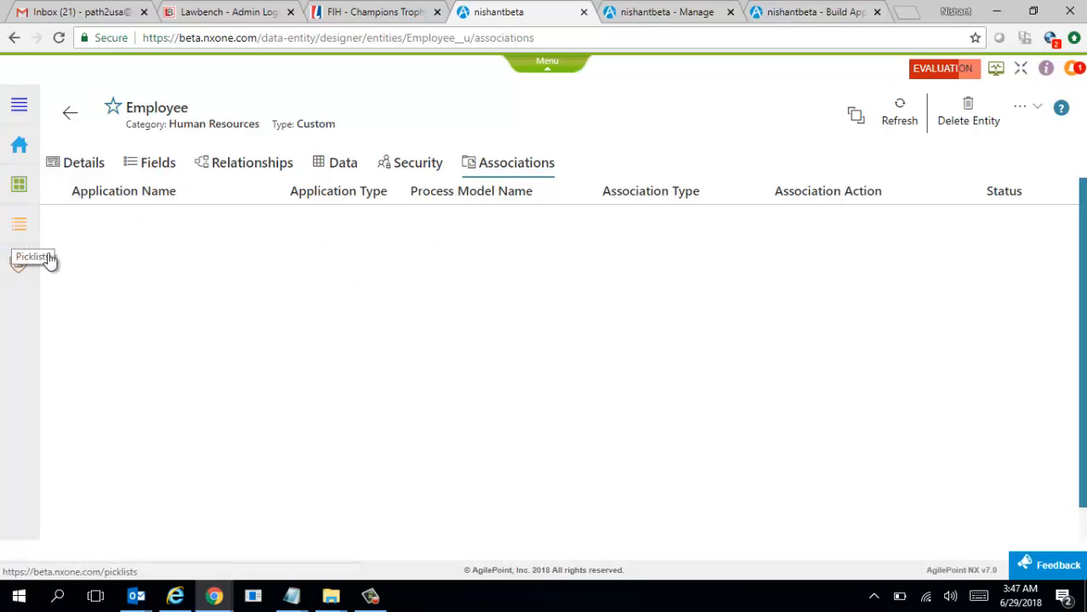
{"action": "left_click", "coordinate": [20, 276]}
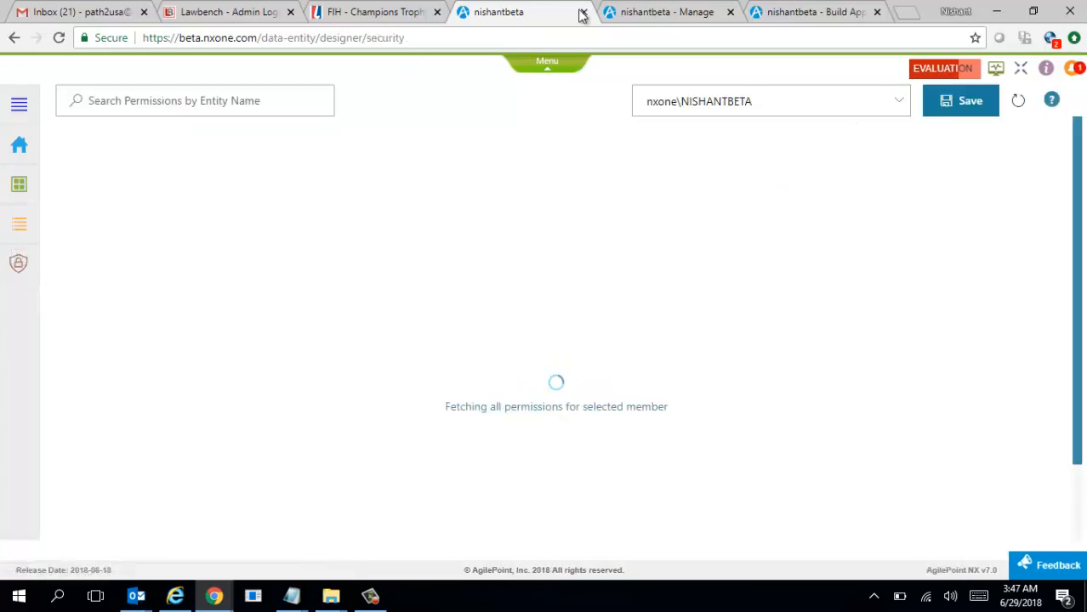
{"action": "left_click", "coordinate": [633, 12]}
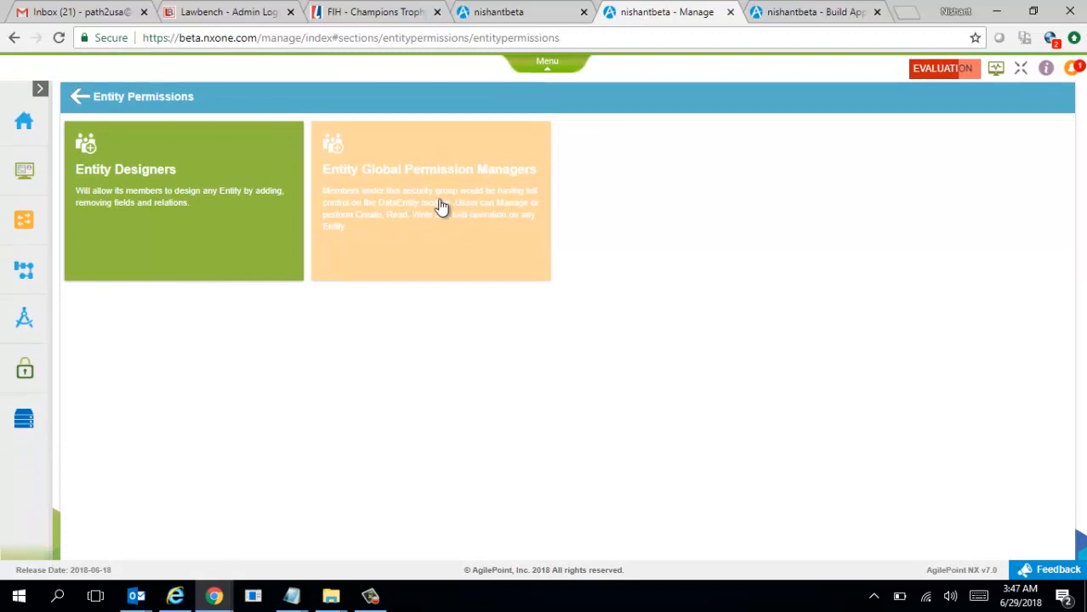
{"action": "left_click", "coordinate": [515, 13]}
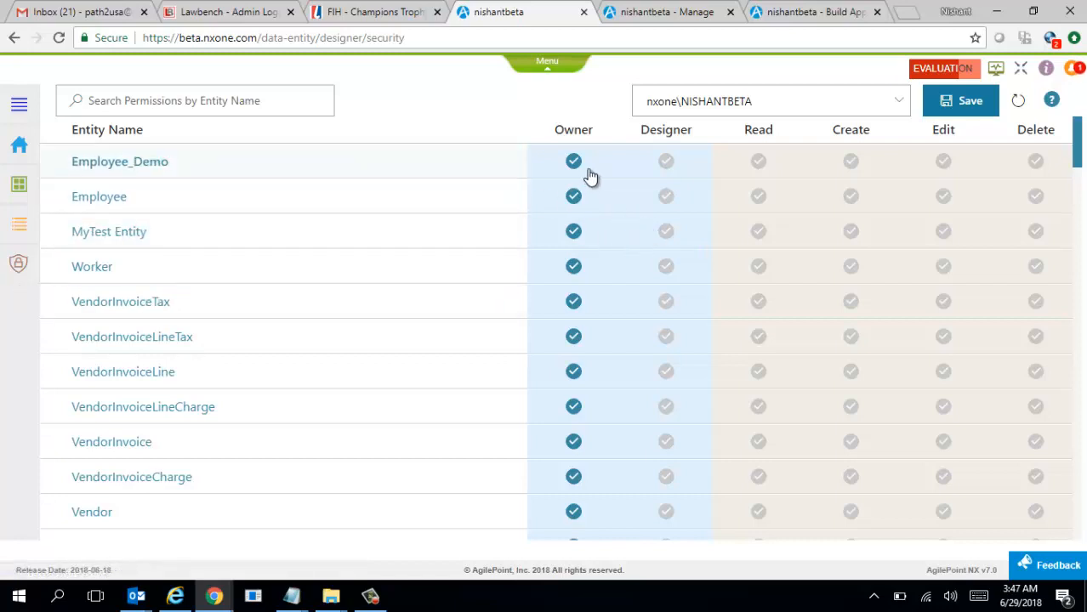
{"action": "left_click", "coordinate": [902, 106]}
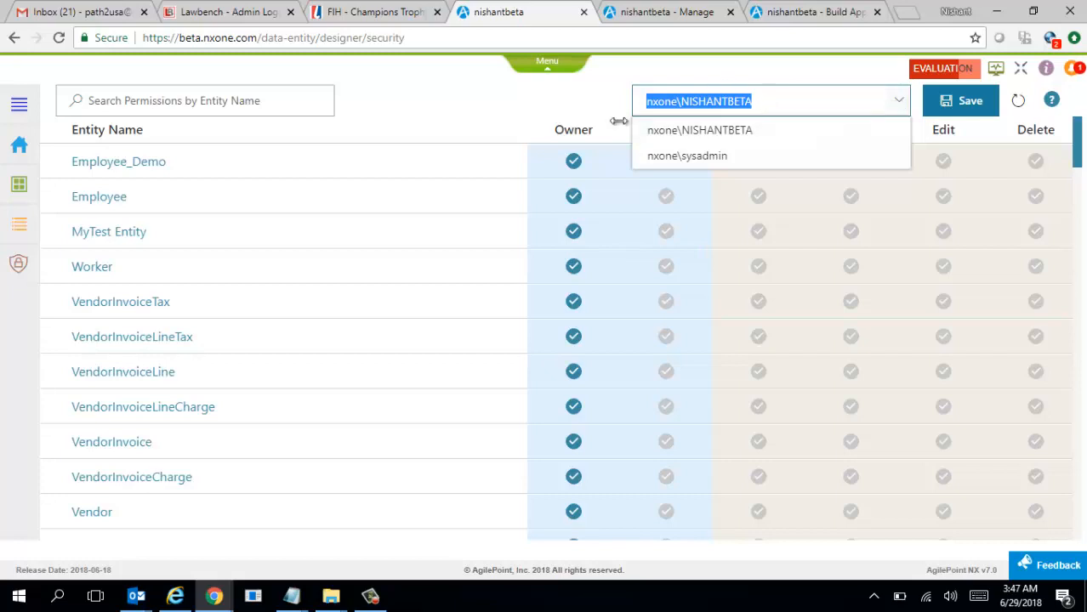
{"action": "left_click", "coordinate": [503, 103]}
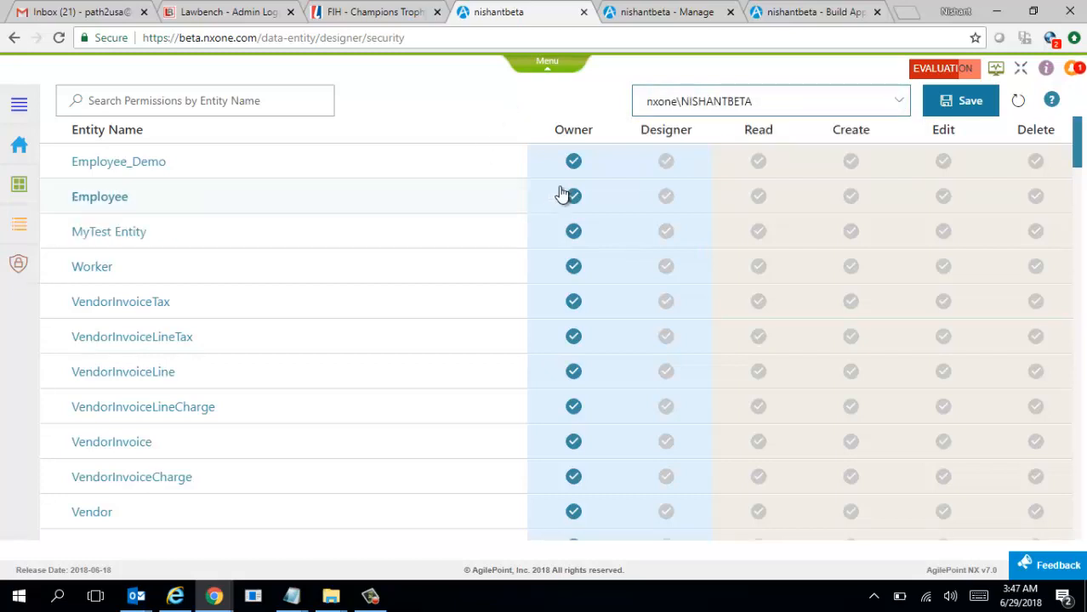
Try removing the selected member's Owner and Delete permissions on Employee_Demo, without saving
{"action": "right_click", "coordinate": [672, 157]}
{"action": "left_click", "coordinate": [667, 163]}
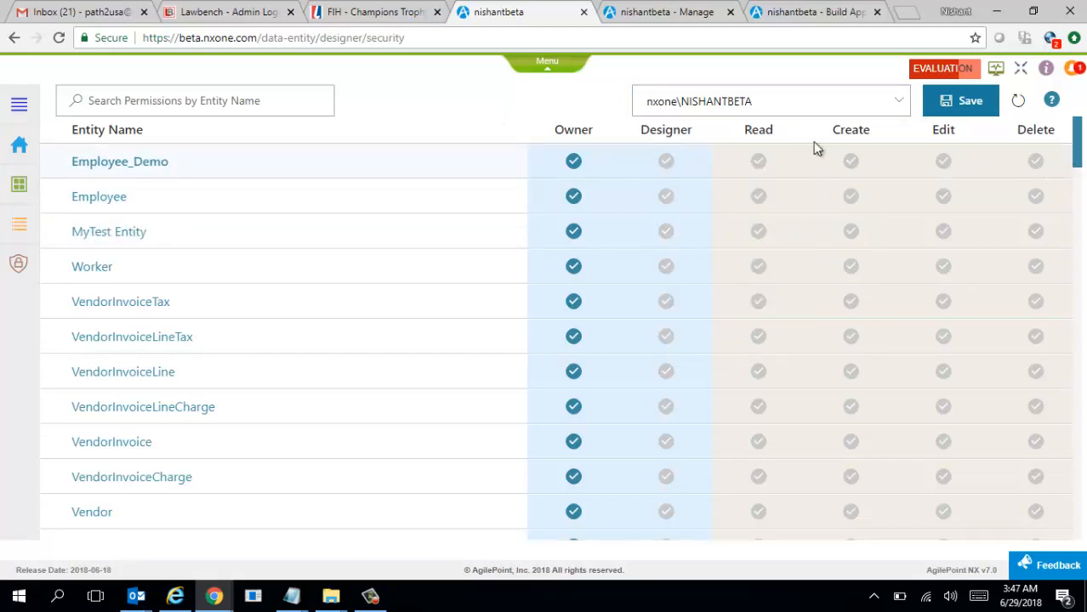
{"action": "left_click", "coordinate": [574, 164]}
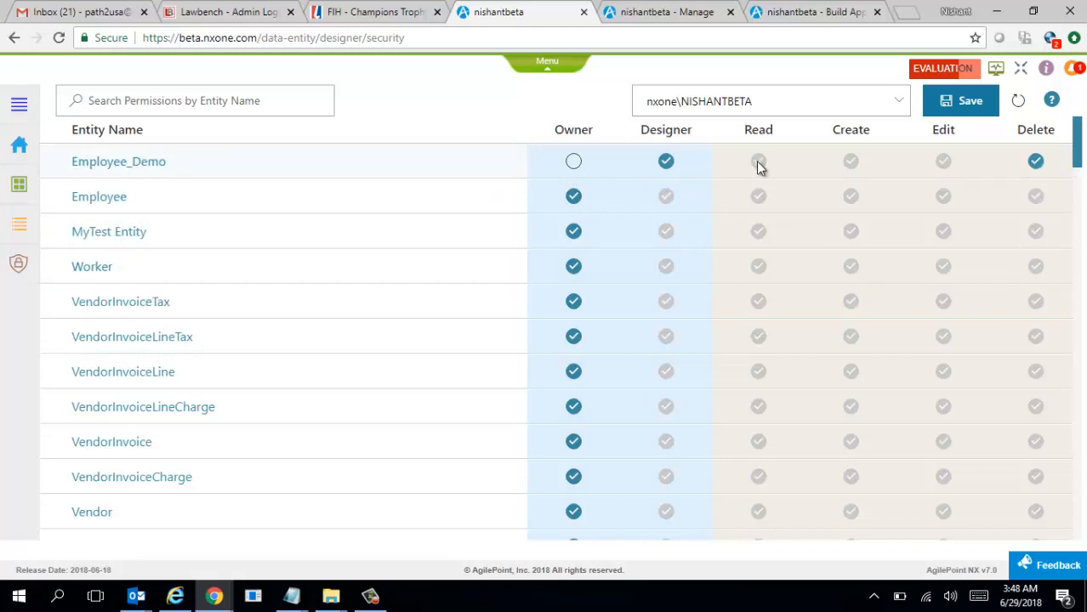
{"action": "left_click", "coordinate": [1039, 166]}
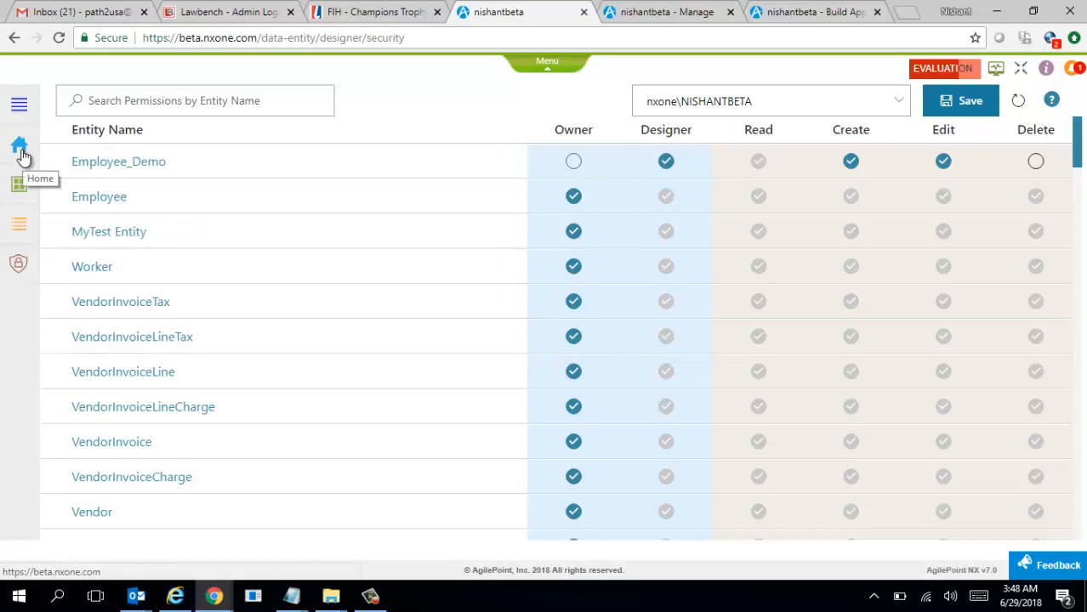
Create a picklist with the display name and internal name MyPicklist
{"action": "left_click", "coordinate": [21, 232]}
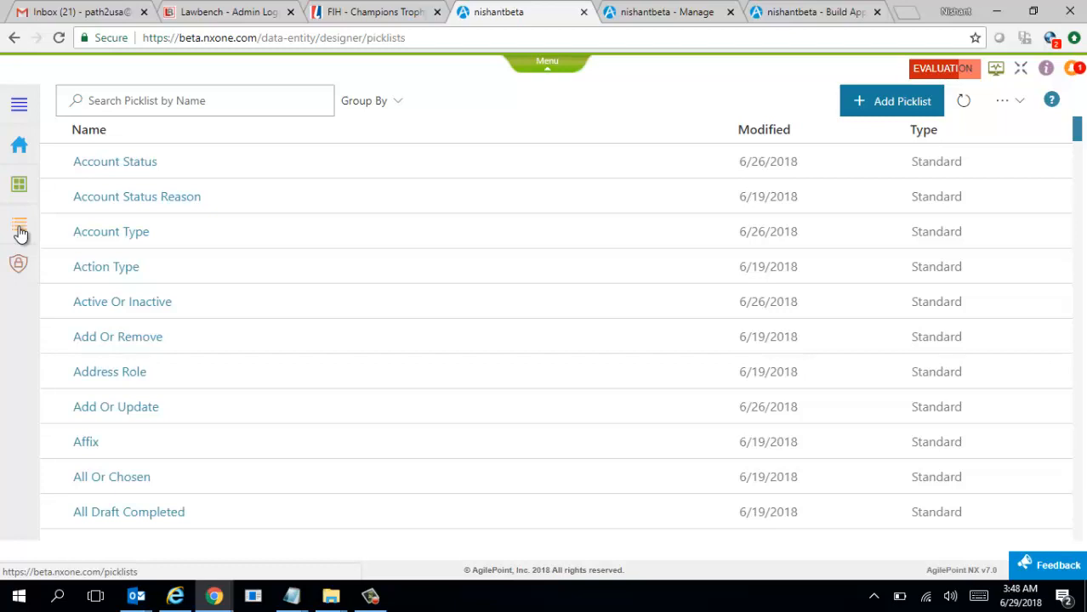
{"action": "left_click", "coordinate": [873, 103]}
{"action": "left_click", "coordinate": [707, 162]}
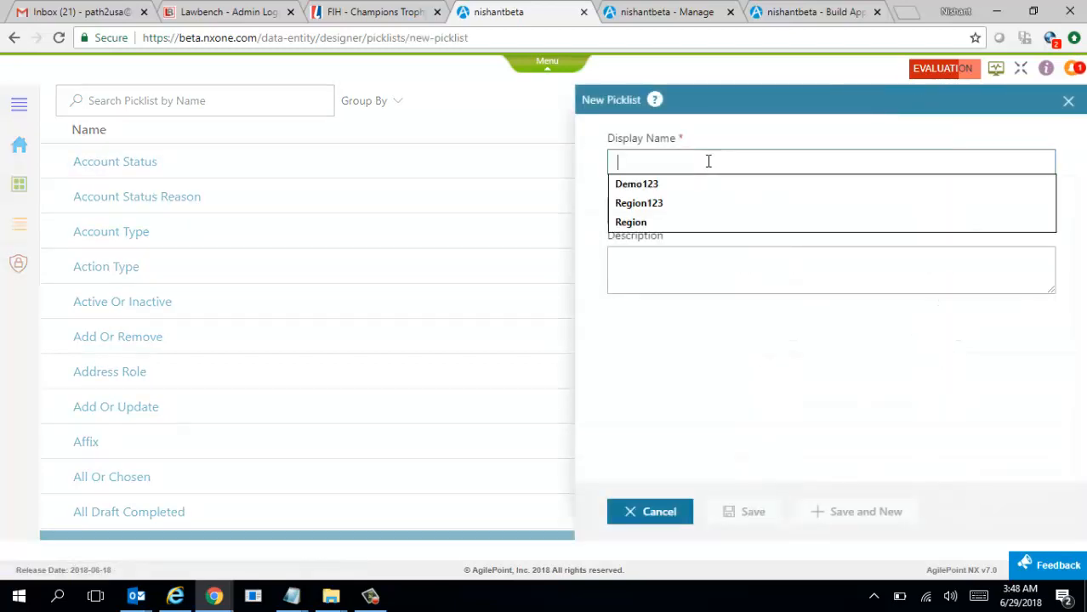
{"action": "type", "text": "MyPicklist"}
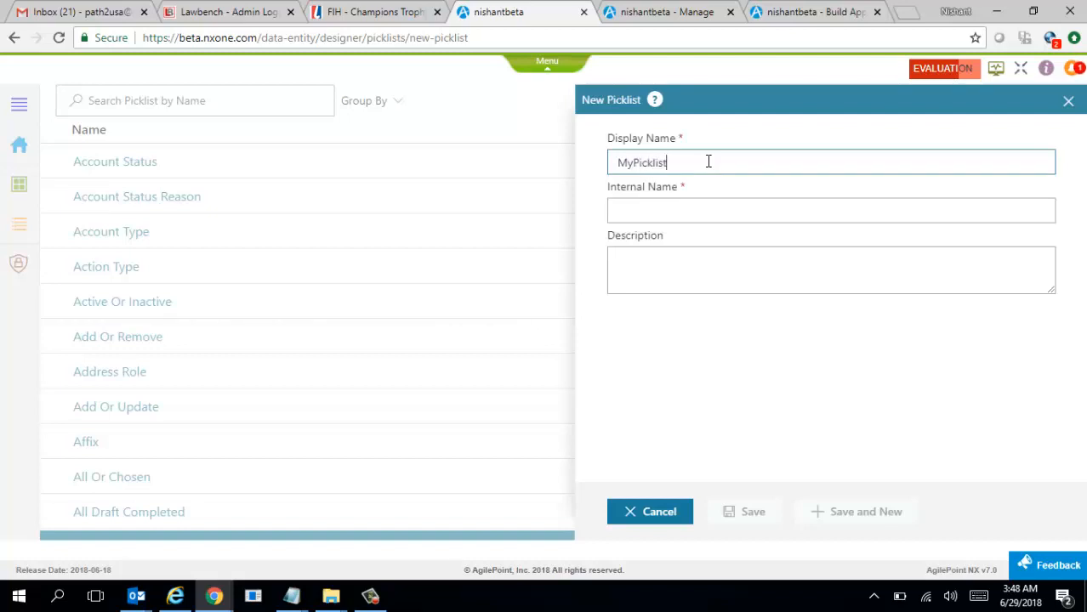
{"action": "key", "text": "Tab"}
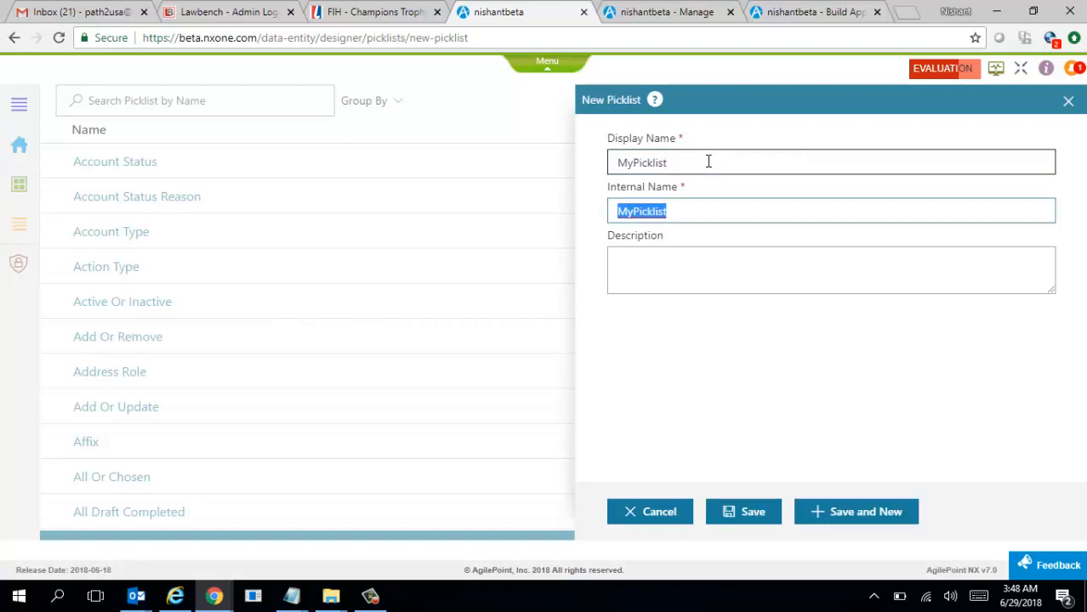
{"action": "left_click", "coordinate": [748, 517]}
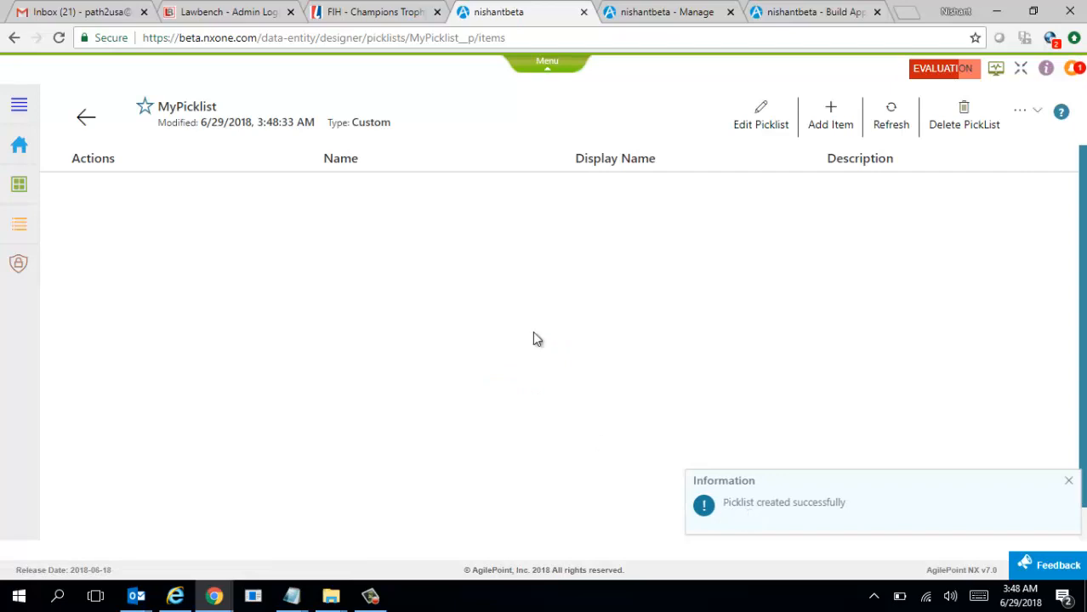
Add an item with display and internal name Item1 to MyPicklist and continue with a new blank item
{"action": "left_click", "coordinate": [829, 116]}
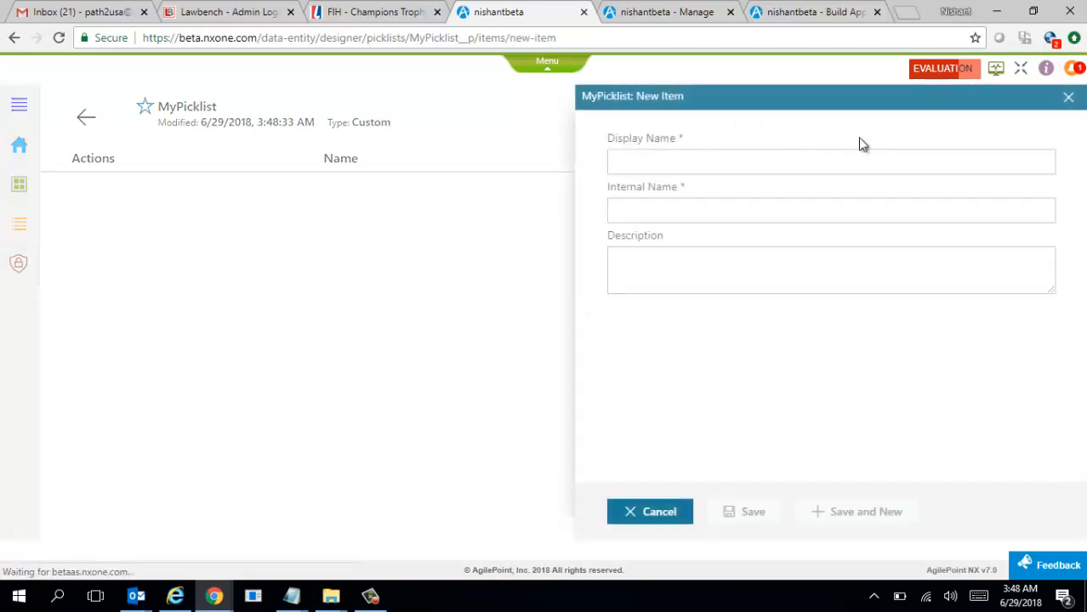
{"action": "left_click", "coordinate": [752, 163]}
{"action": "type", "text": "Item1"}
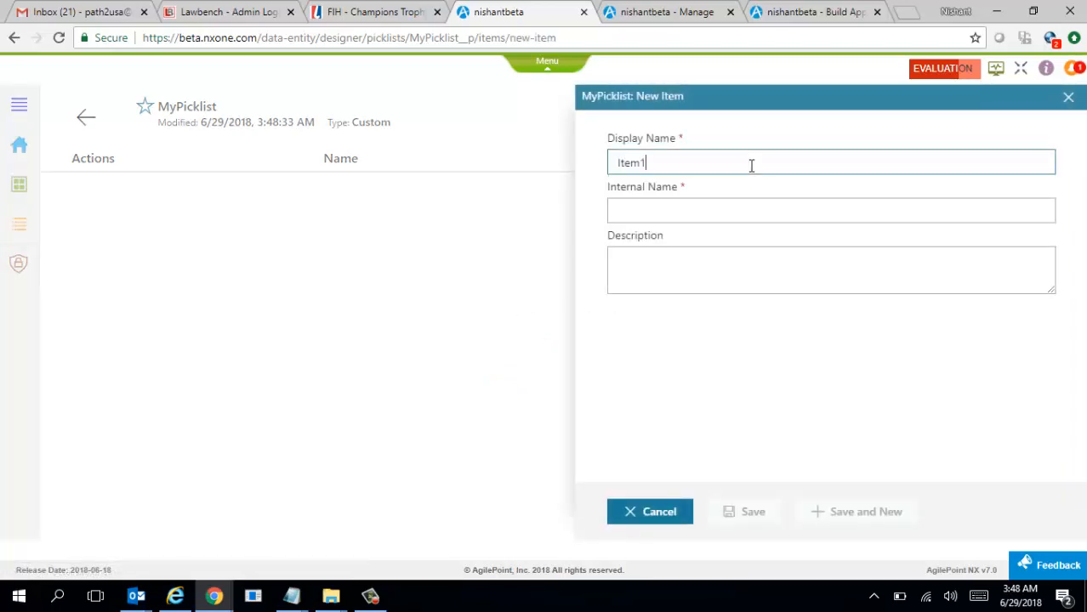
{"action": "key", "text": "Tab"}
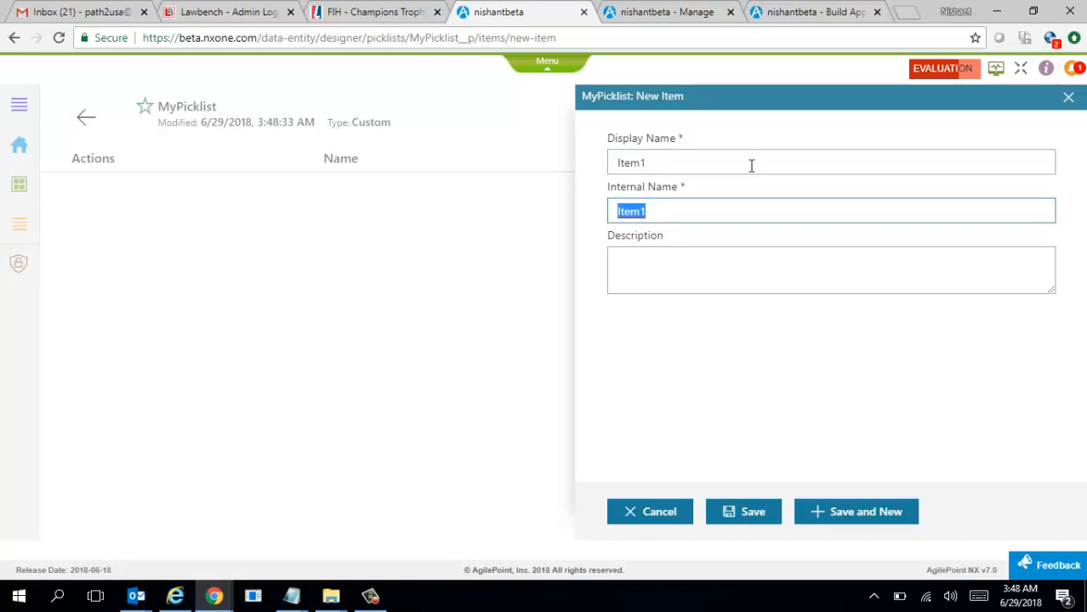
{"action": "left_click", "coordinate": [851, 516]}
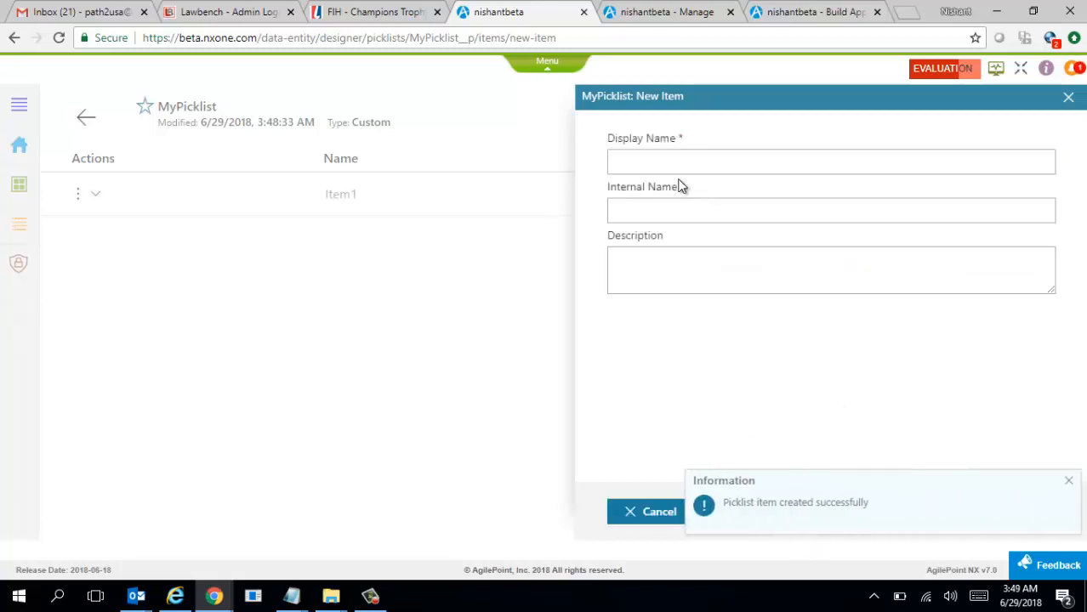
Save a second MyPicklist item with display and internal name Item2, then view the picklist's additional actions
{"action": "left_click", "coordinate": [679, 164]}
{"action": "type", "text": "Item2"}
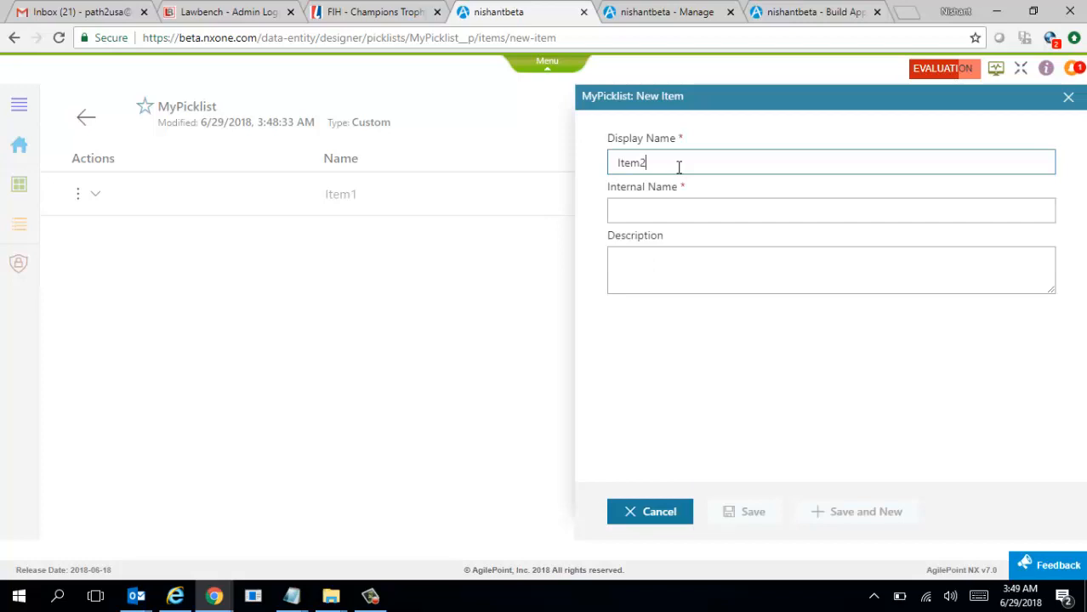
{"action": "key", "text": "Tab"}
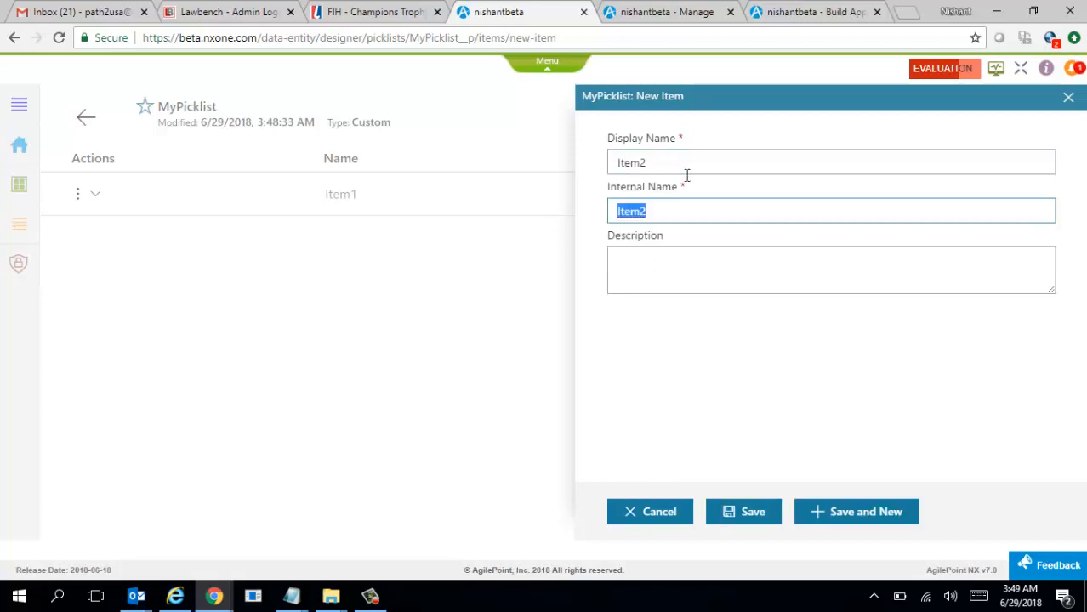
{"action": "left_click", "coordinate": [750, 521]}
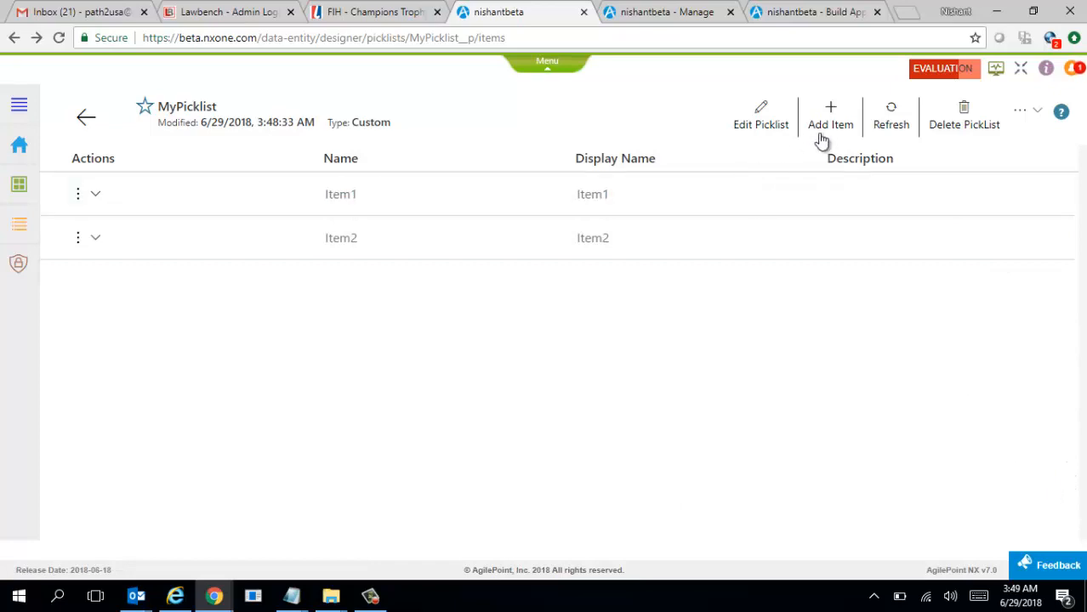
{"action": "left_click", "coordinate": [1037, 116]}
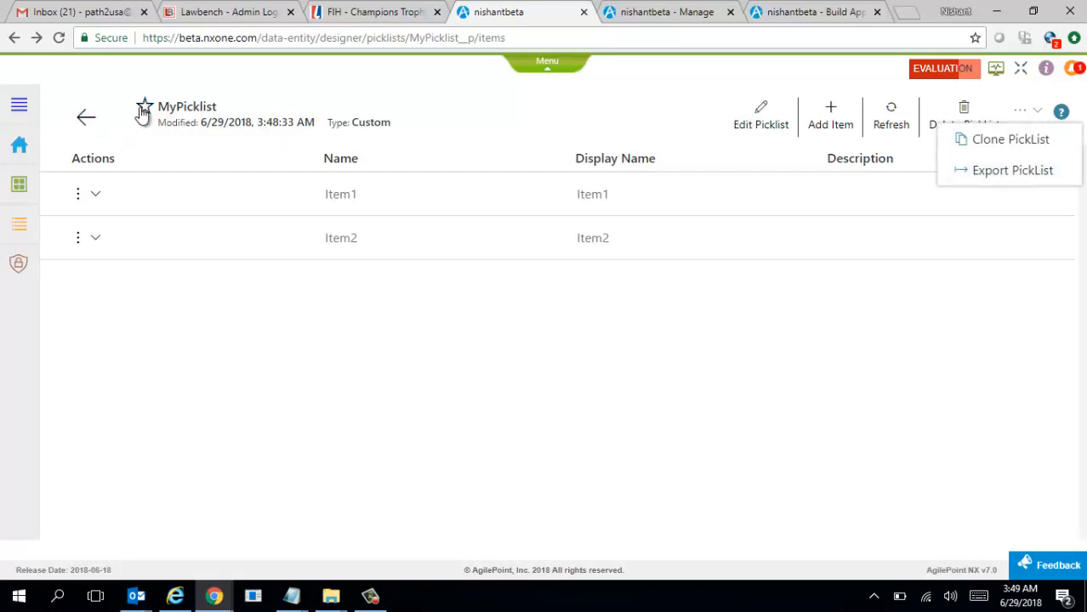
Mark MyPicklist as a favorite, then return to the Data Entities home page to check the picklist quick links
{"action": "left_click", "coordinate": [169, 170]}
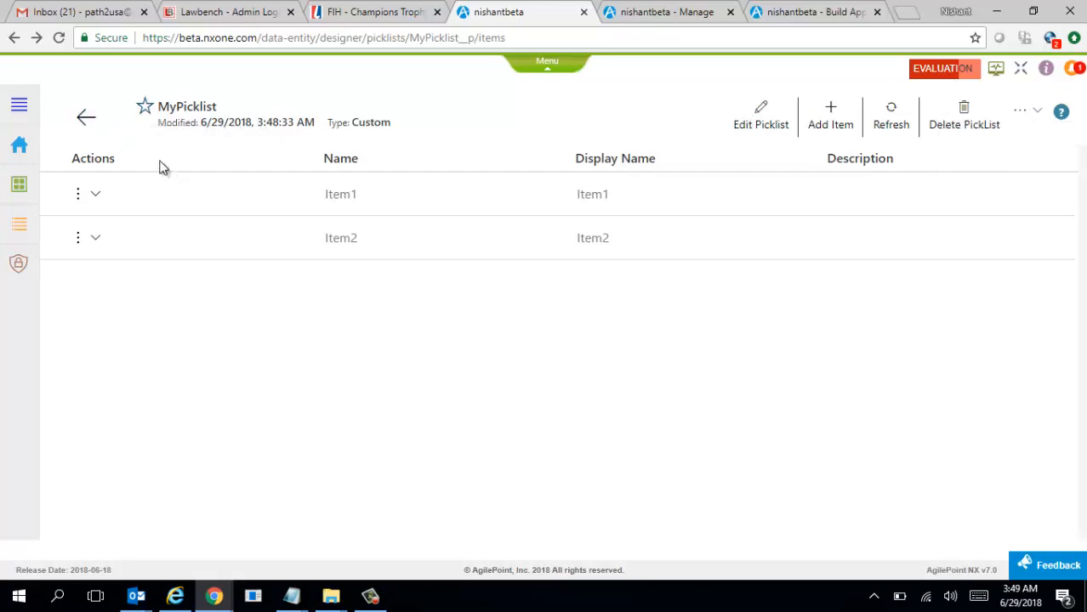
{"action": "left_click", "coordinate": [146, 113]}
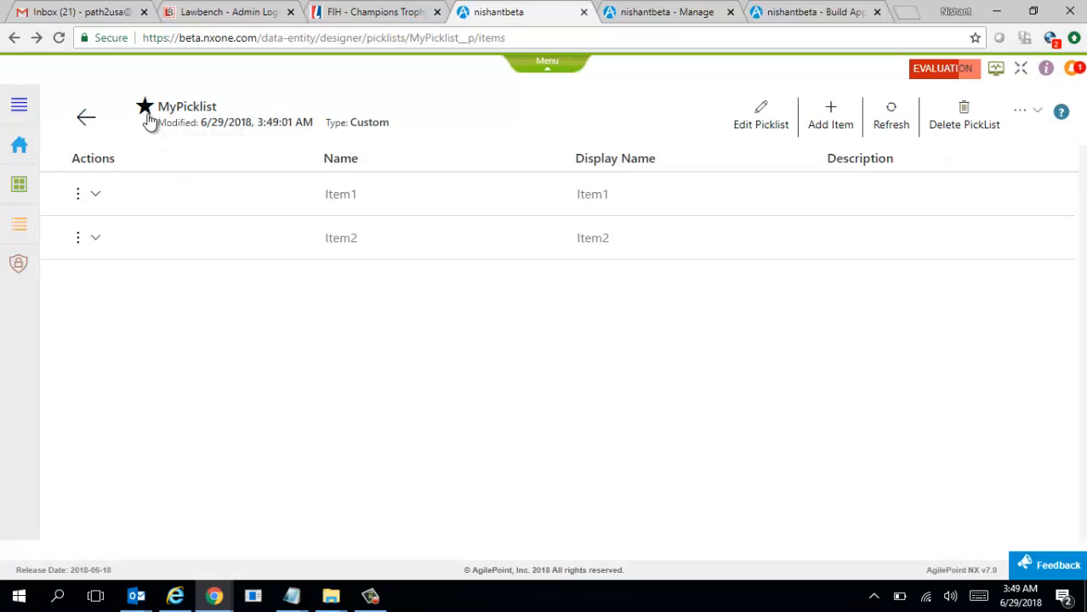
{"action": "left_click", "coordinate": [24, 152]}
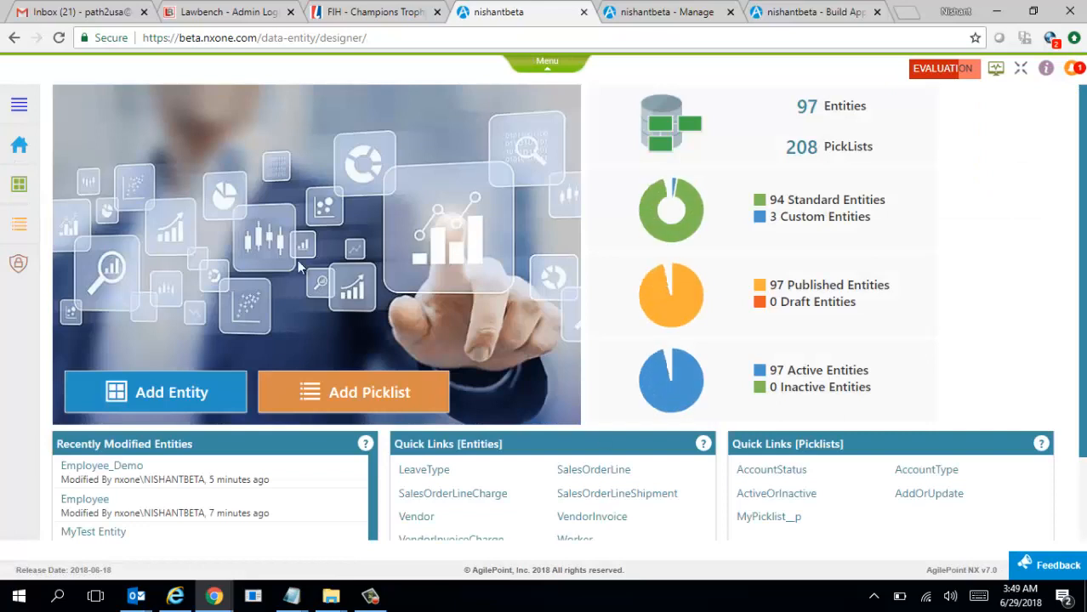
{"action": "scroll", "coordinate": [1083, 342], "scroll_direction": "down", "scroll_amount": 1}
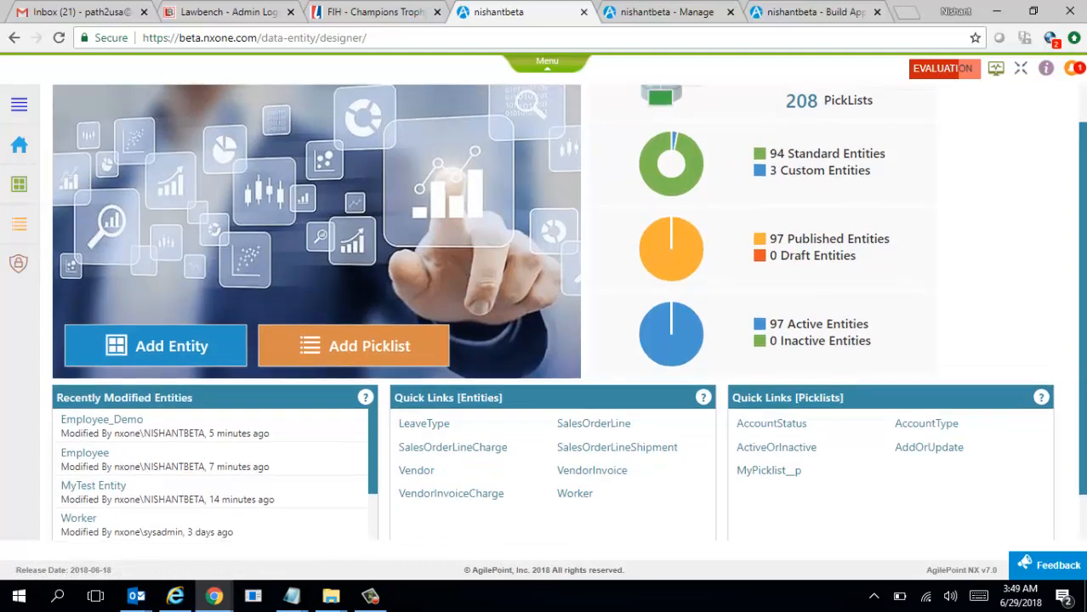
{"action": "scroll", "coordinate": [1073, 377], "scroll_direction": "up", "scroll_amount": 1}
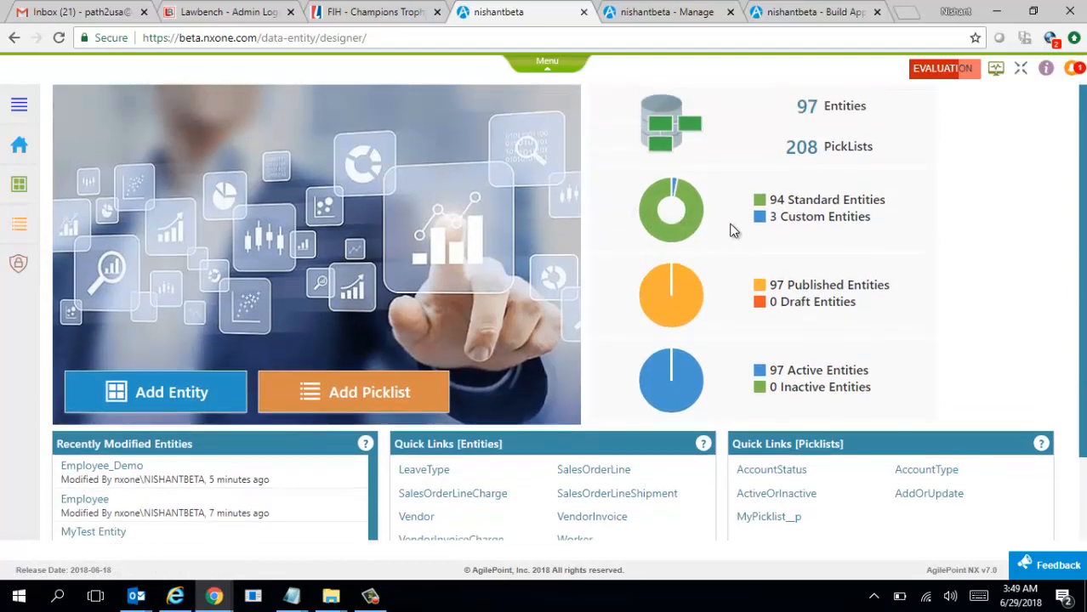
View the fields of the custom Employee entity, then go to the Build Apps page
{"action": "left_click", "coordinate": [14, 193]}
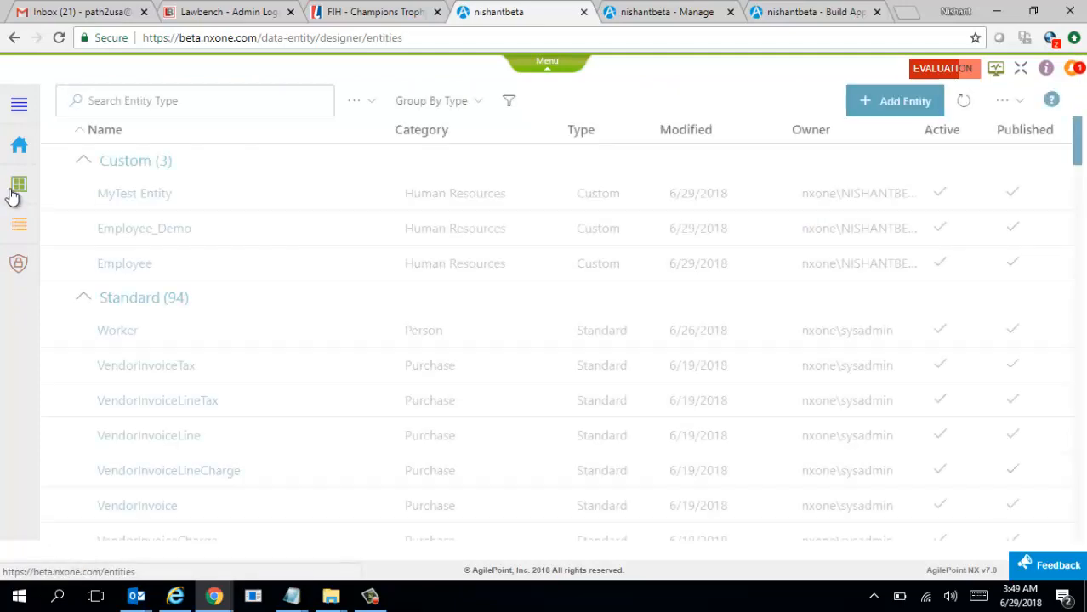
{"action": "left_click", "coordinate": [134, 271]}
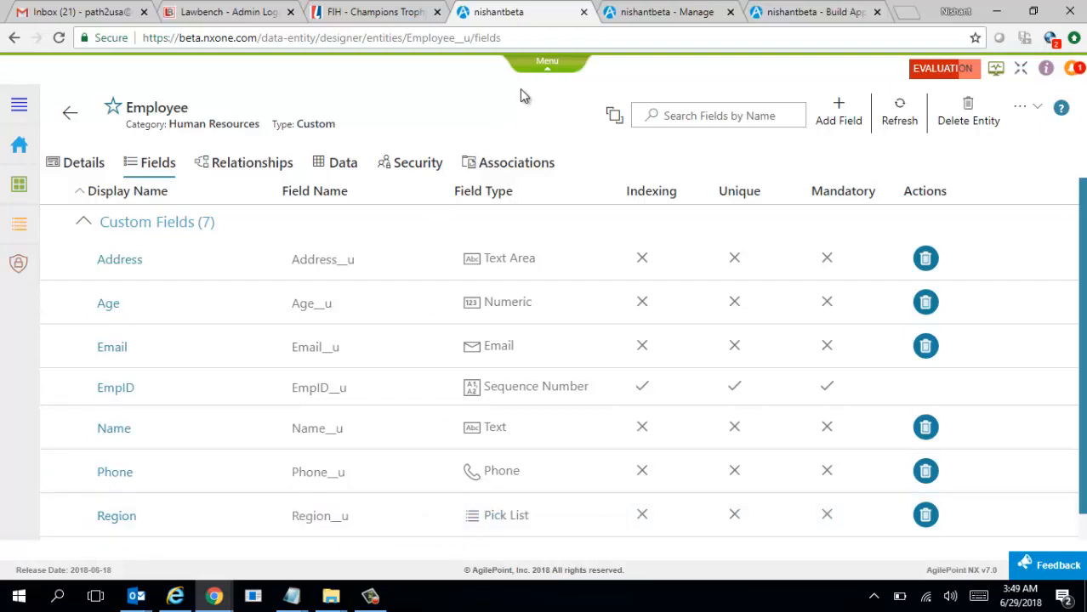
{"action": "left_click", "coordinate": [537, 69]}
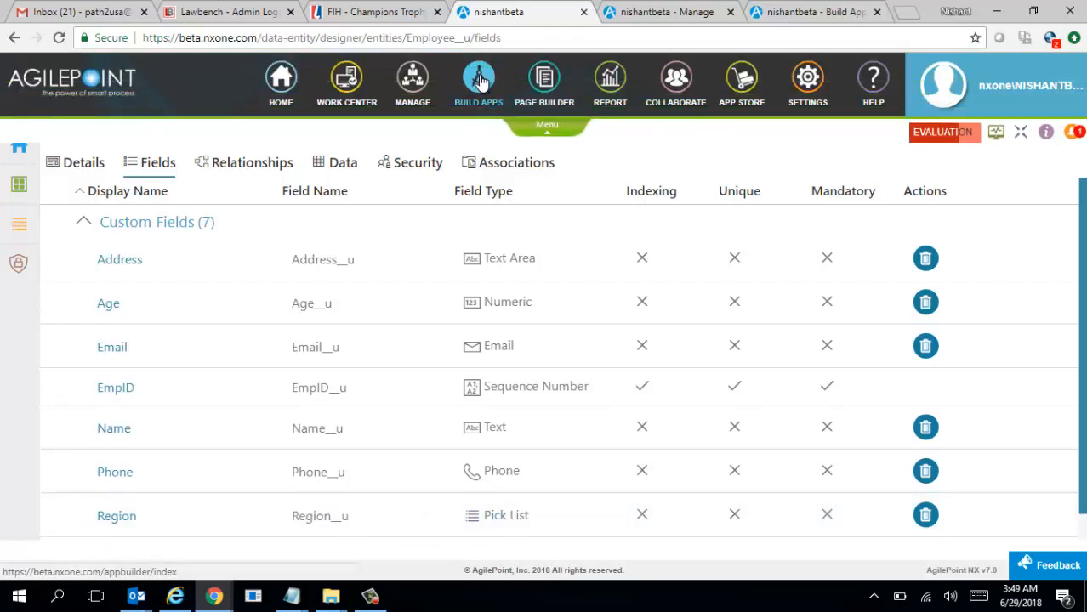
{"action": "left_click", "coordinate": [481, 81]}
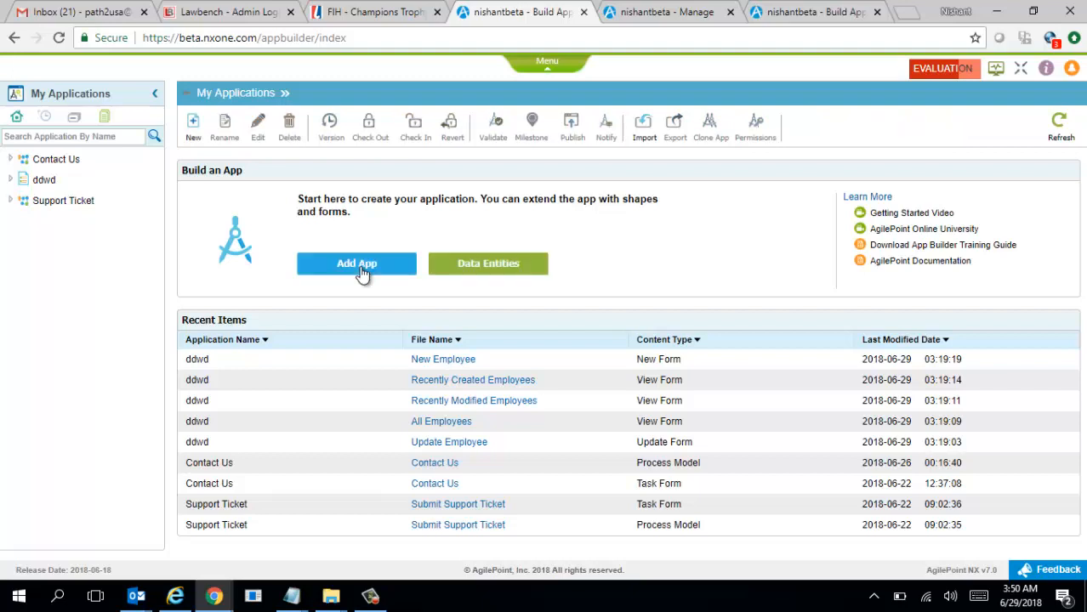
Start a new form-based application named EmpDemo with the default language and continue to the data source selection
{"action": "left_click", "coordinate": [359, 264]}
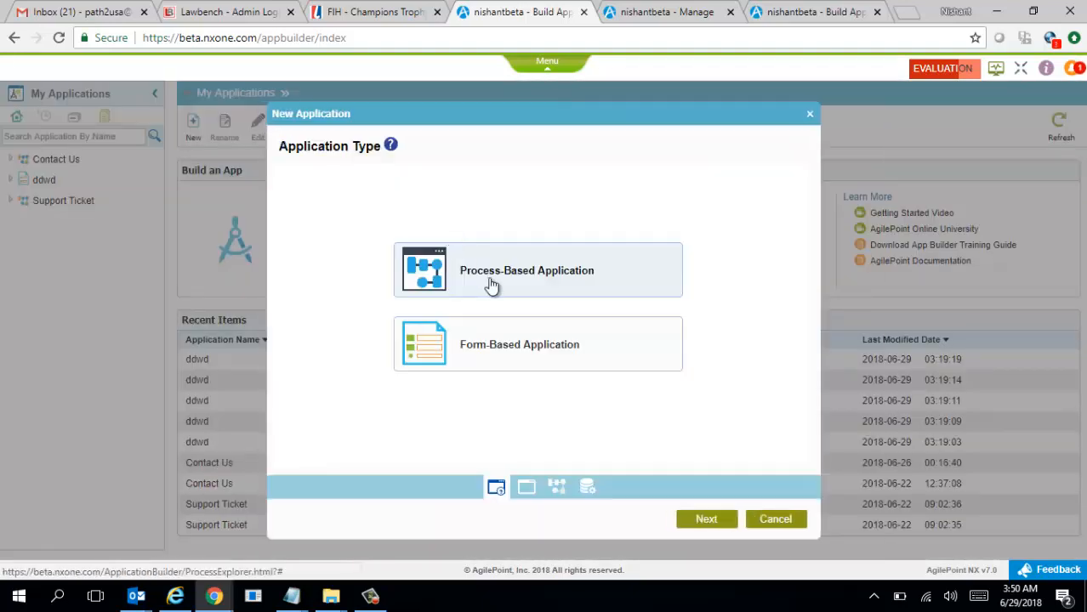
{"action": "left_click", "coordinate": [520, 353]}
{"action": "left_click", "coordinate": [722, 523]}
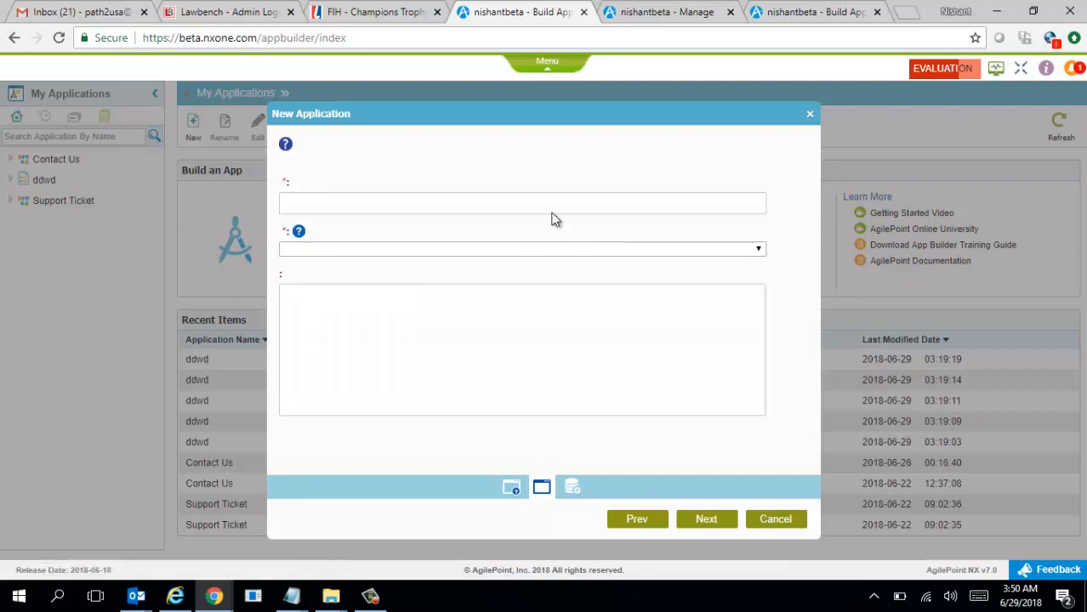
{"action": "left_click", "coordinate": [552, 208]}
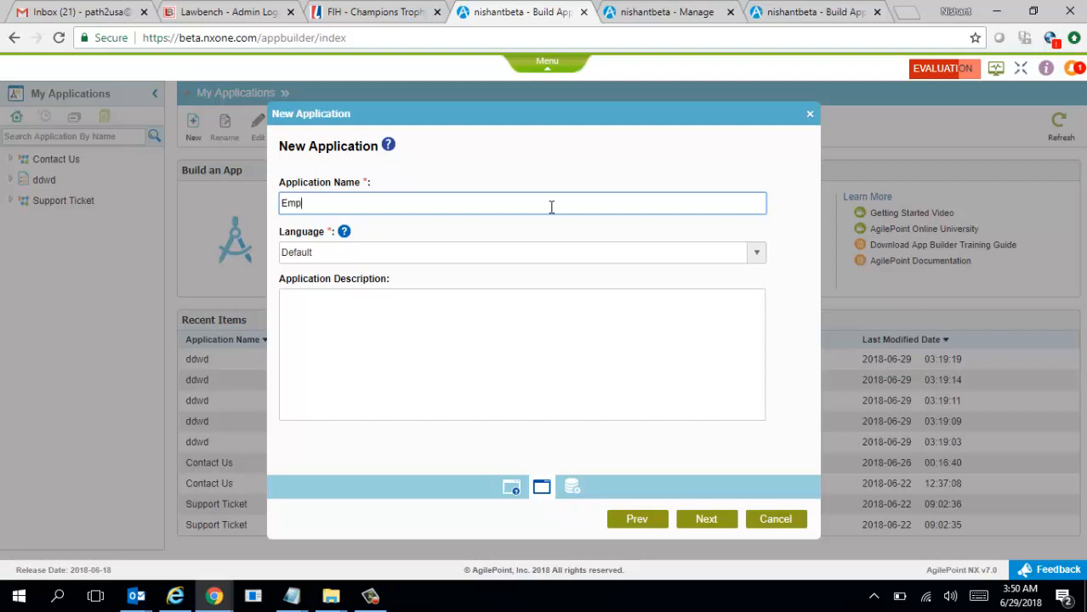
{"action": "type", "text": "EmpDemo"}
{"action": "left_click_drag", "start_coordinate": [423, 201], "coordinate": [281, 205]}
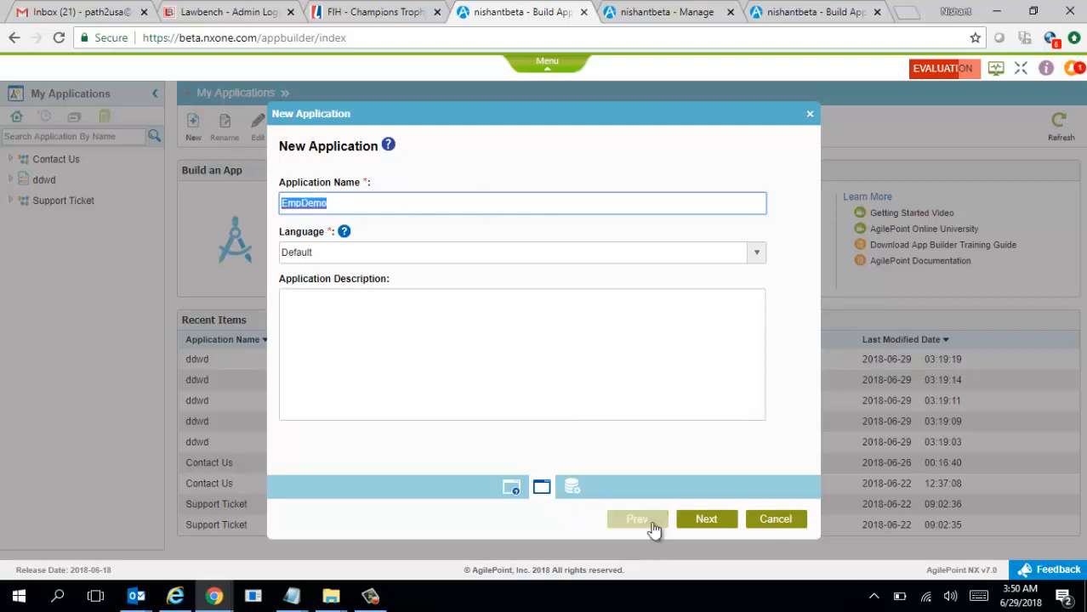
{"action": "left_click", "coordinate": [703, 521]}
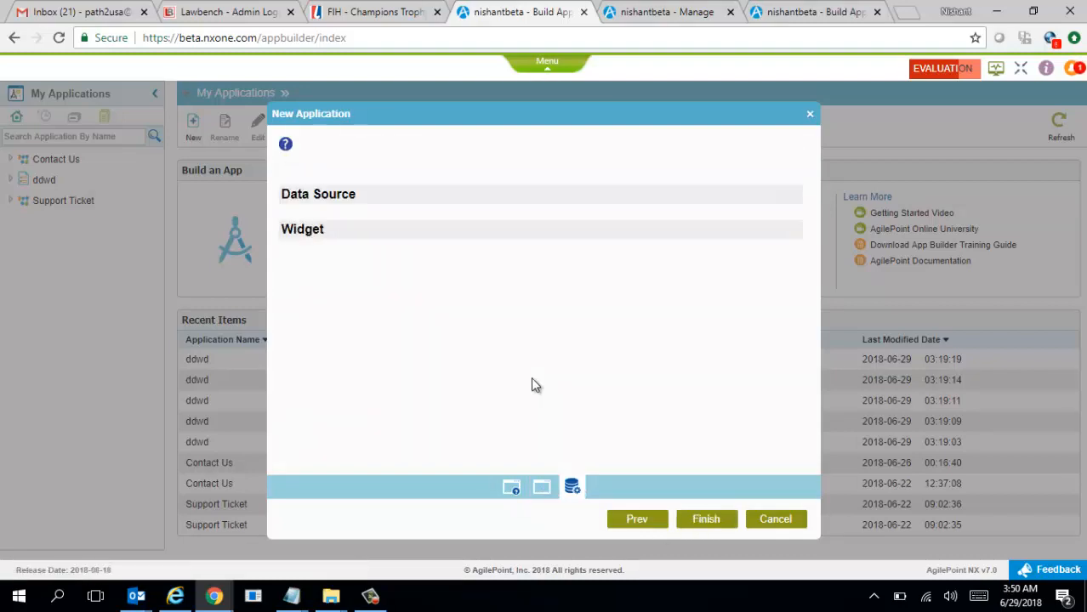
Choose Data Entity as the primary data source, name it EmpDemo, limit it to custom entities, and set Employee as the primary entity
{"action": "left_click", "coordinate": [481, 279]}
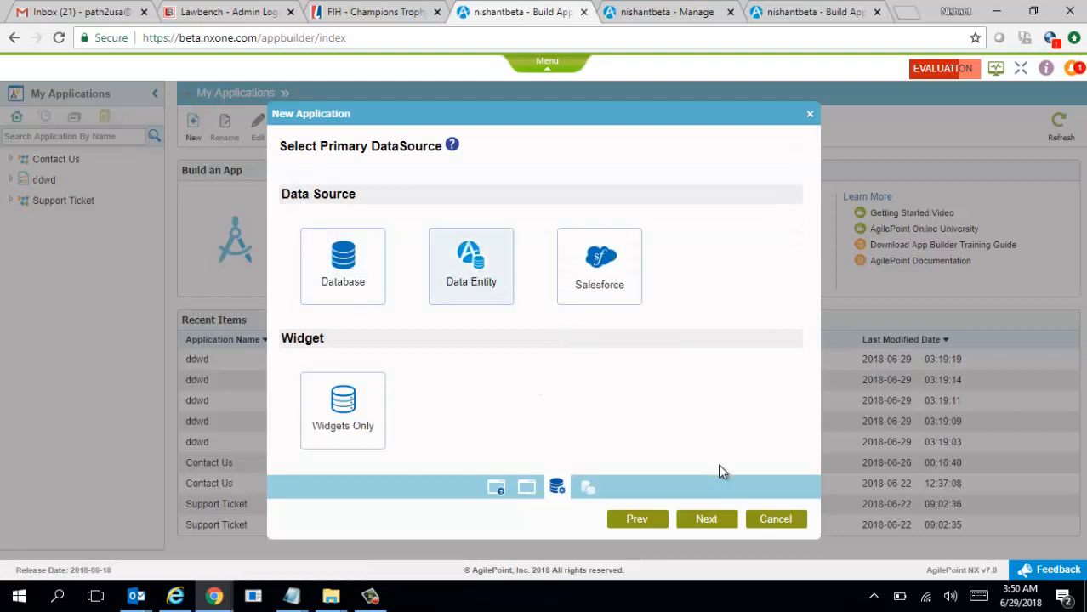
{"action": "left_click", "coordinate": [706, 520]}
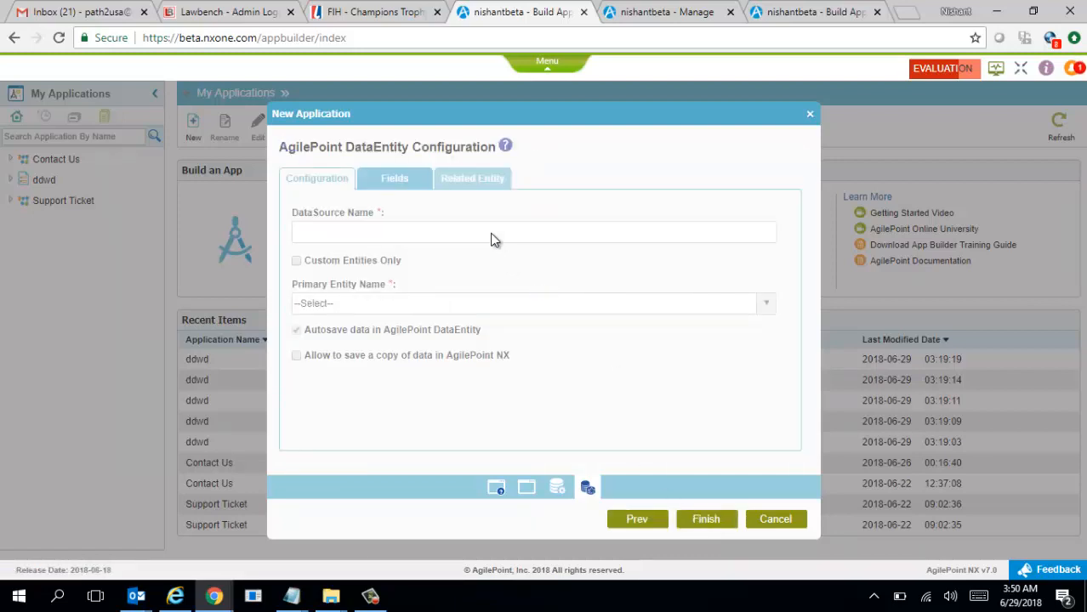
{"action": "type", "text": "EmpDemo"}
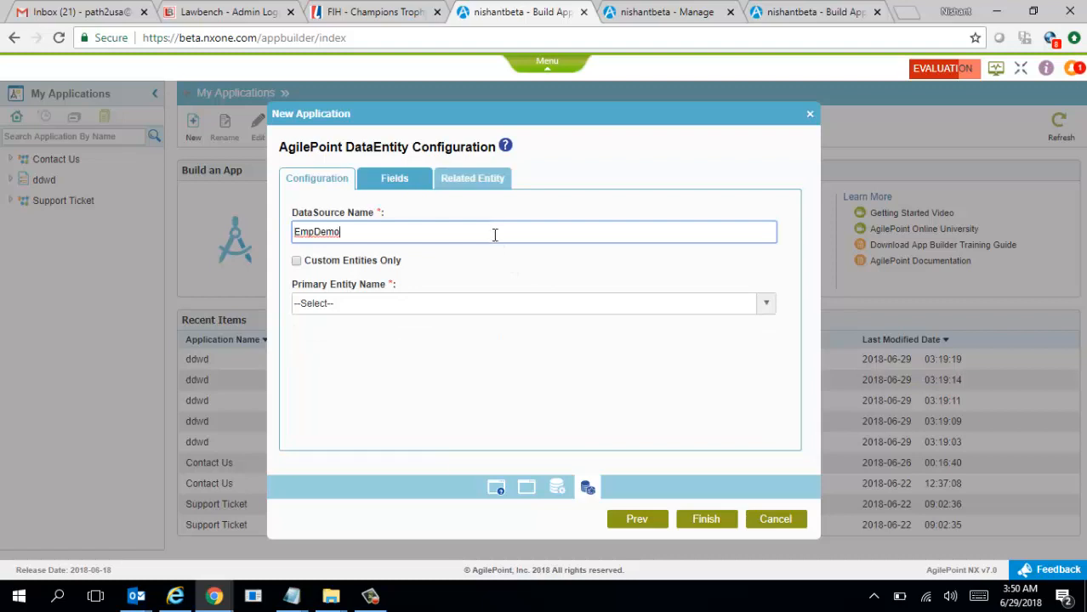
{"action": "left_click", "coordinate": [296, 261]}
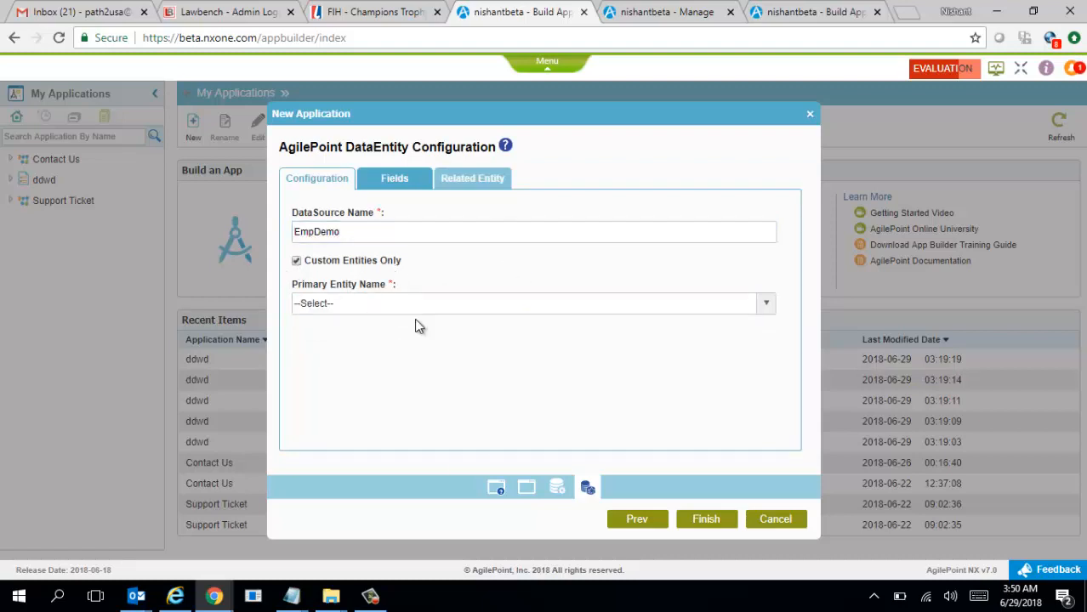
{"action": "left_click", "coordinate": [419, 307]}
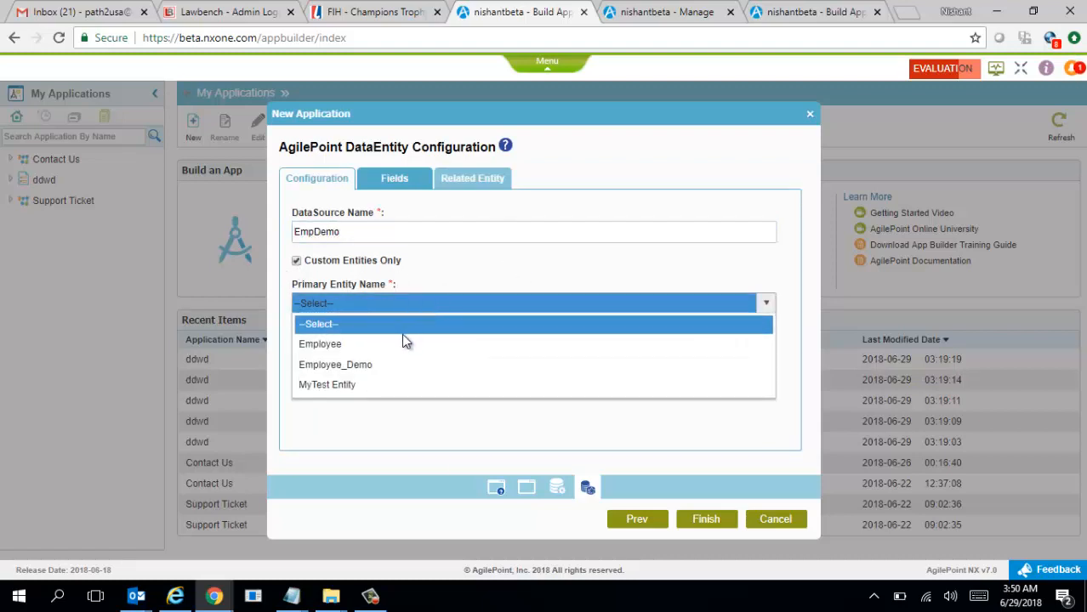
{"action": "left_click", "coordinate": [401, 344]}
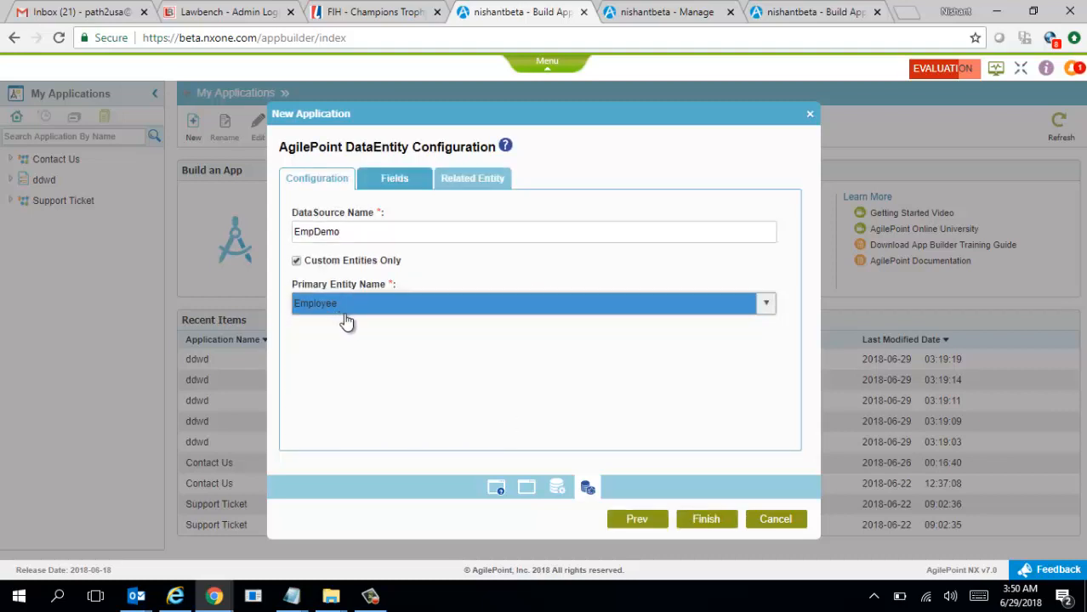
Finish creating the application with all Employee fields included and open the New Employee form for design, dismissing its form settings
{"action": "left_click", "coordinate": [395, 193]}
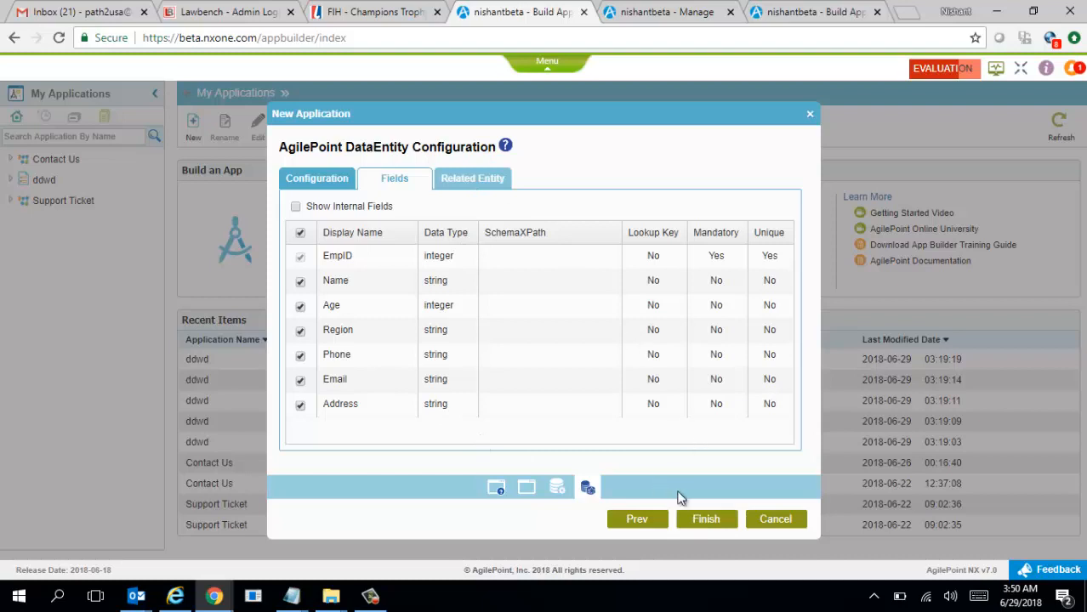
{"action": "left_click", "coordinate": [707, 520]}
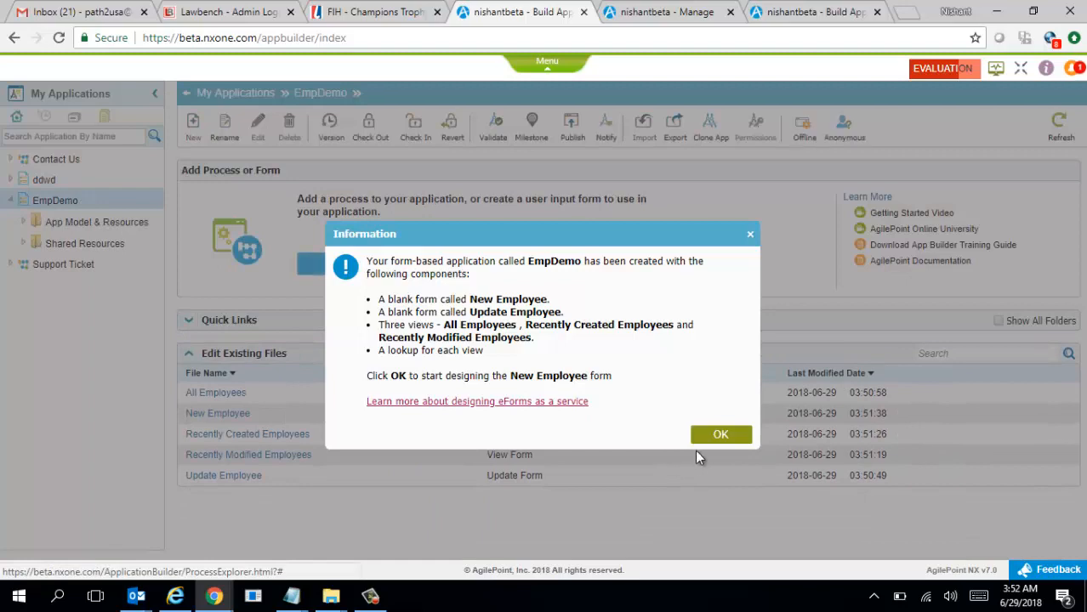
{"action": "left_click", "coordinate": [719, 436]}
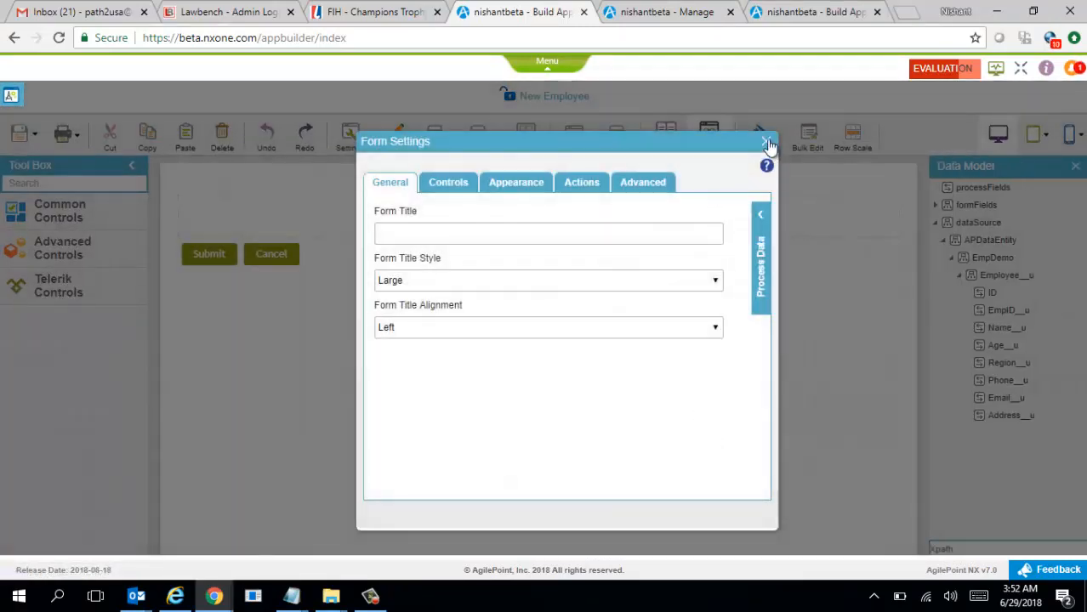
{"action": "left_click", "coordinate": [766, 142]}
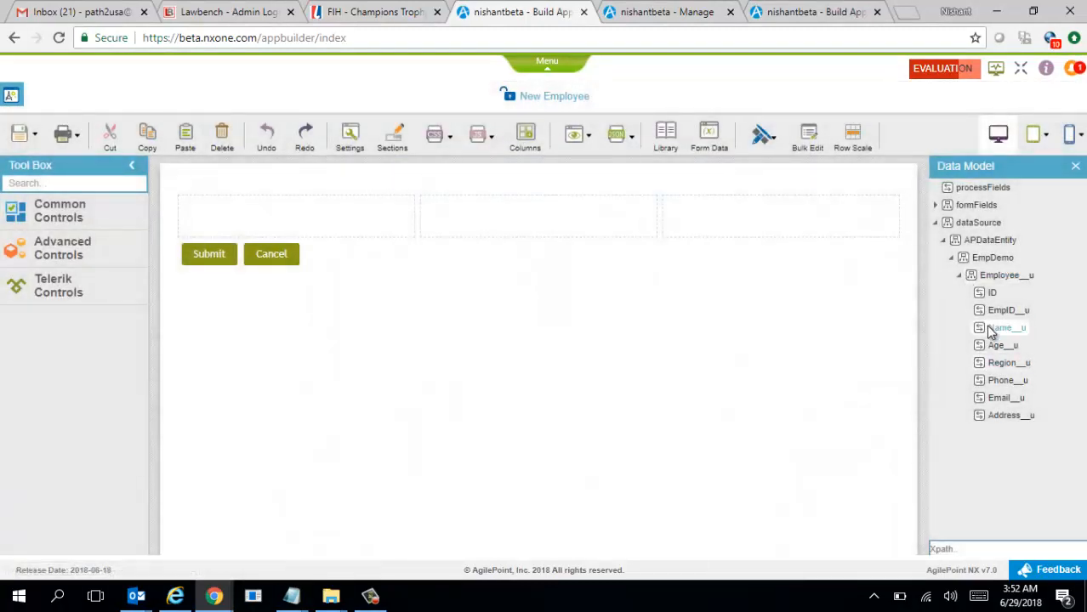
Place the Employee entity's Name, Age and Region fields side by side in the form's first row
{"action": "left_click_drag", "start_coordinate": [1002, 328], "coordinate": [390, 225]}
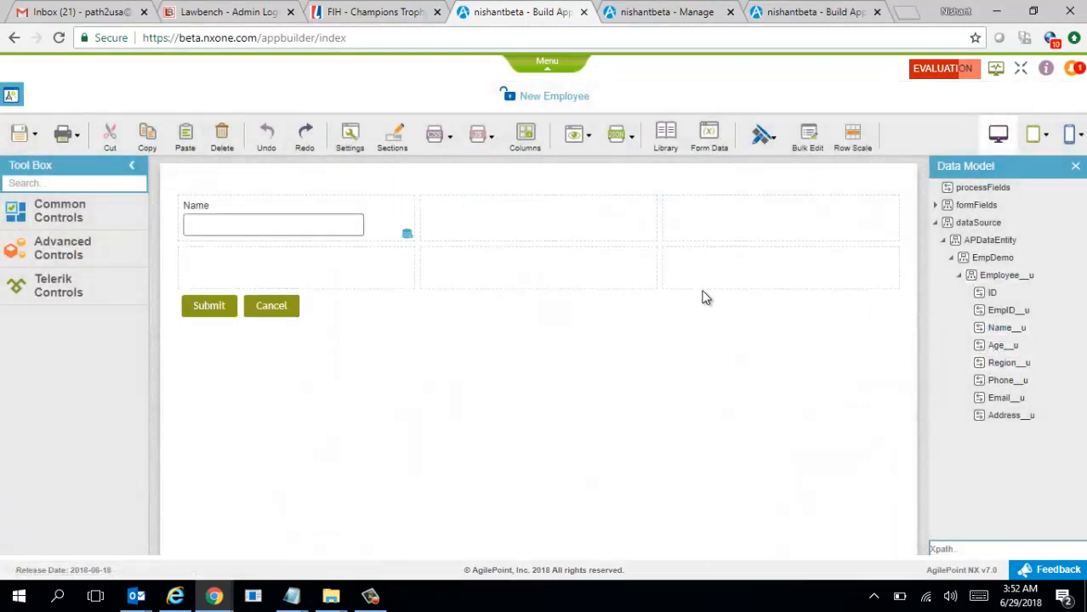
{"action": "left_click_drag", "start_coordinate": [1000, 354], "coordinate": [596, 223]}
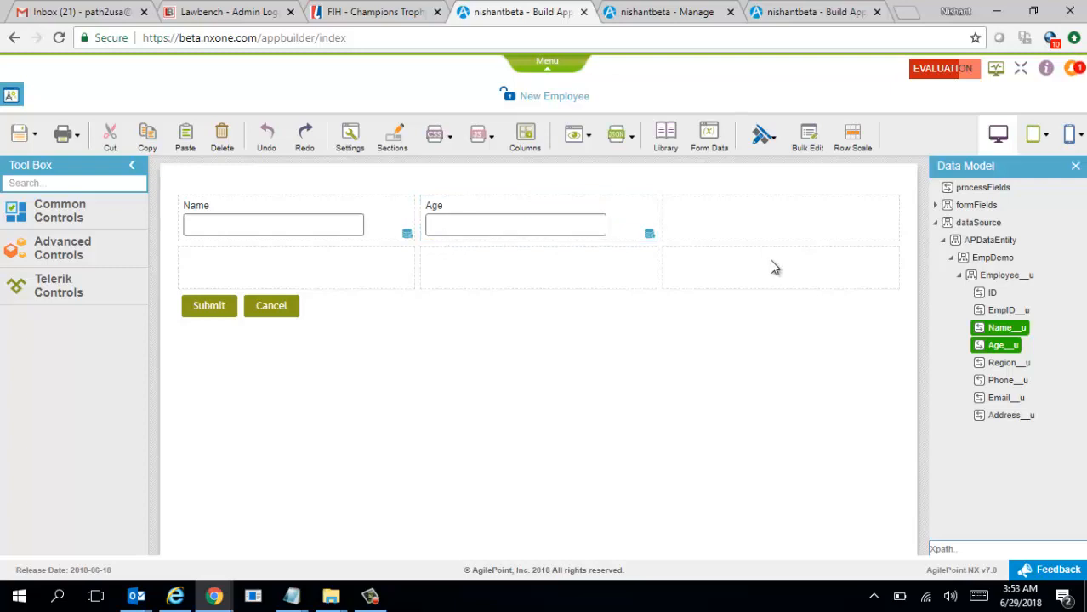
{"action": "left_click_drag", "start_coordinate": [1010, 369], "coordinate": [770, 225]}
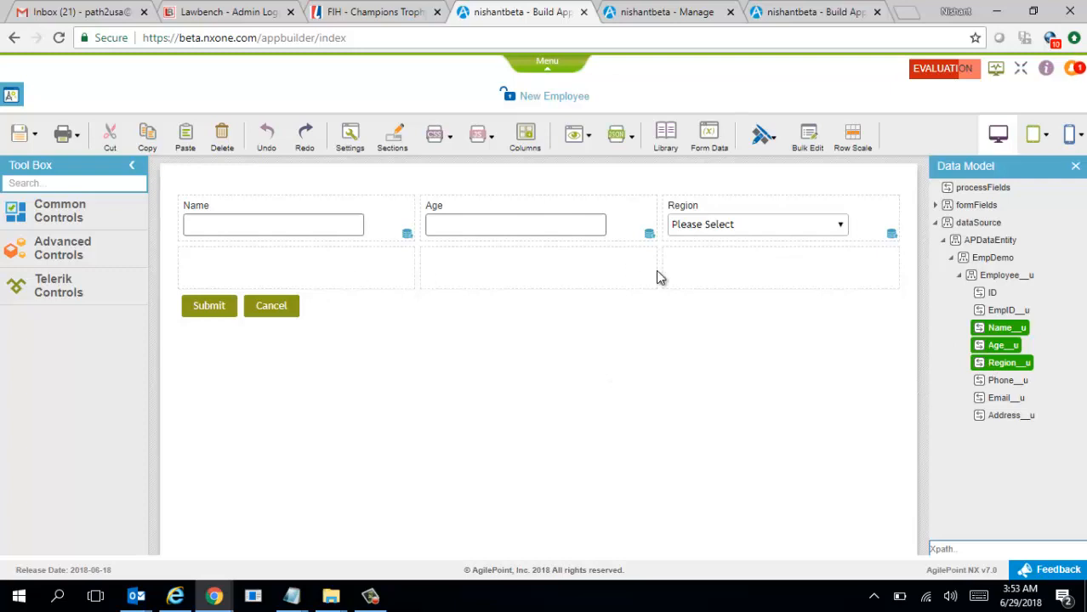
Inspect the Region drop-down's list type options, keep PickList [DataEntity] selected, and close the field settings
{"action": "mouse_move", "coordinate": [789, 233]}
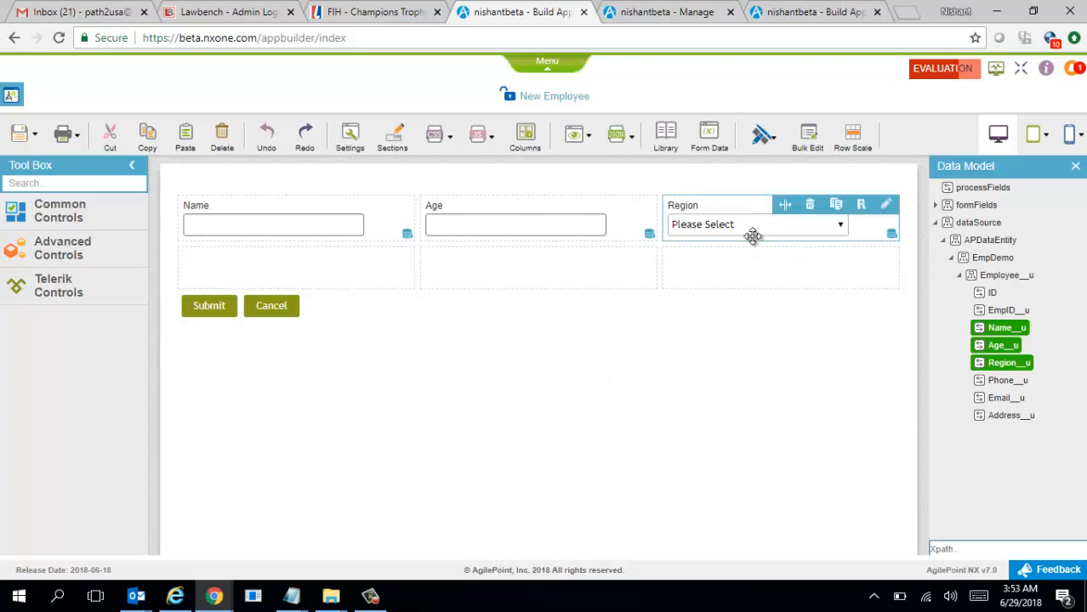
{"action": "left_click", "coordinate": [887, 209]}
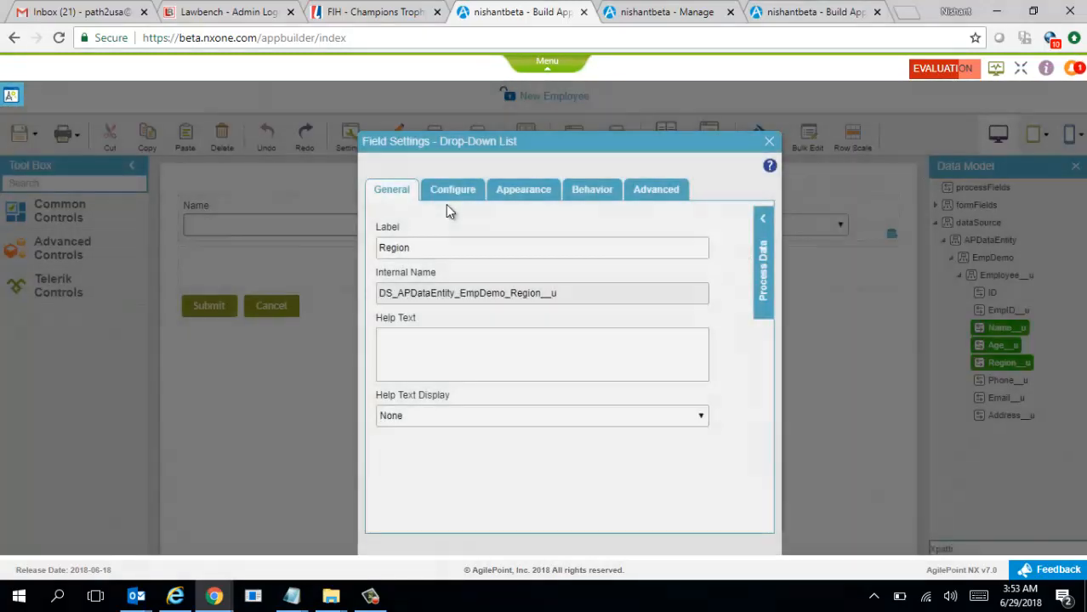
{"action": "left_click", "coordinate": [449, 198]}
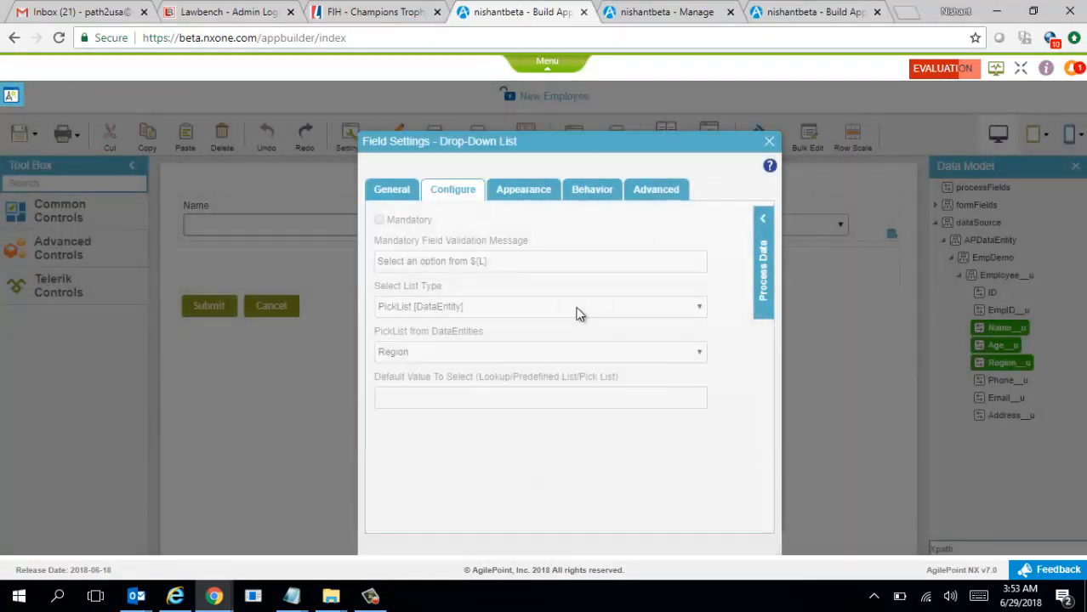
{"action": "left_click", "coordinate": [498, 313]}
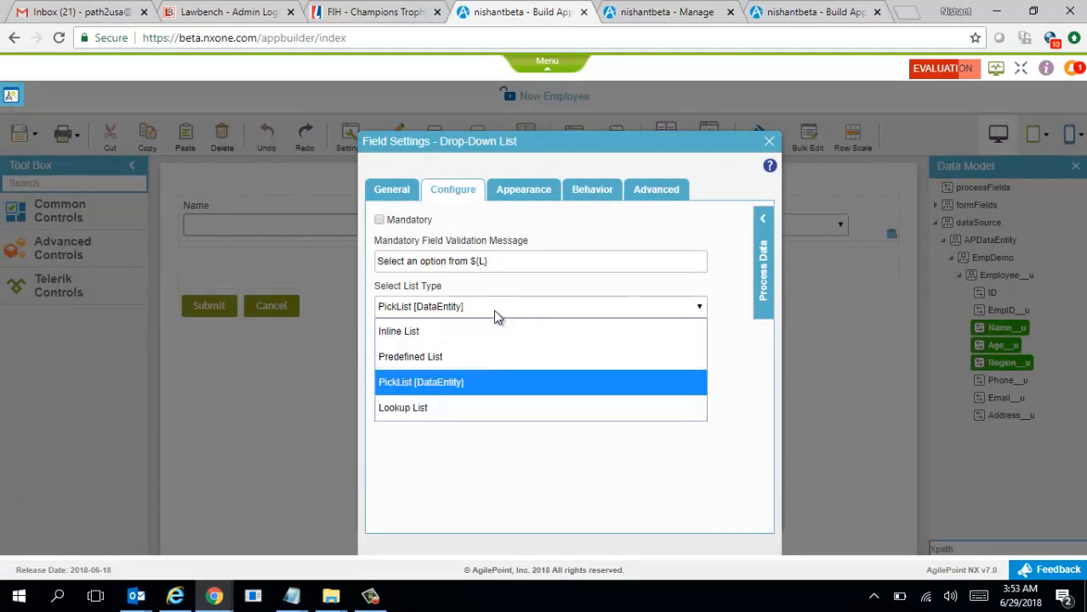
{"action": "left_click", "coordinate": [497, 383]}
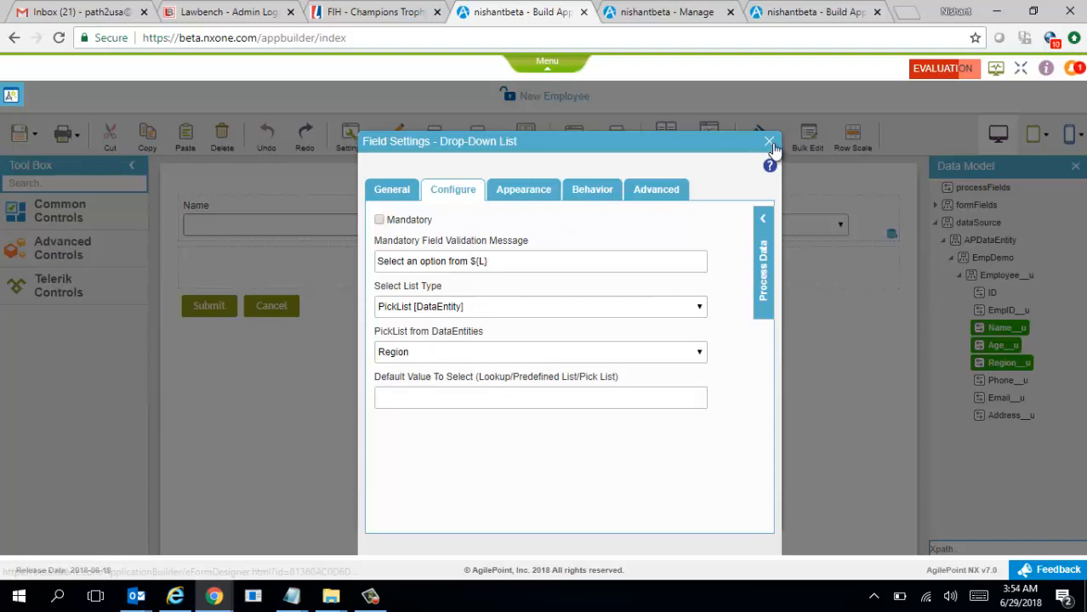
{"action": "left_click", "coordinate": [884, 312]}
Add the entity's Phone and Email fields to the form's second row and Address to the third row
{"action": "left_click_drag", "start_coordinate": [1006, 381], "coordinate": [393, 285]}
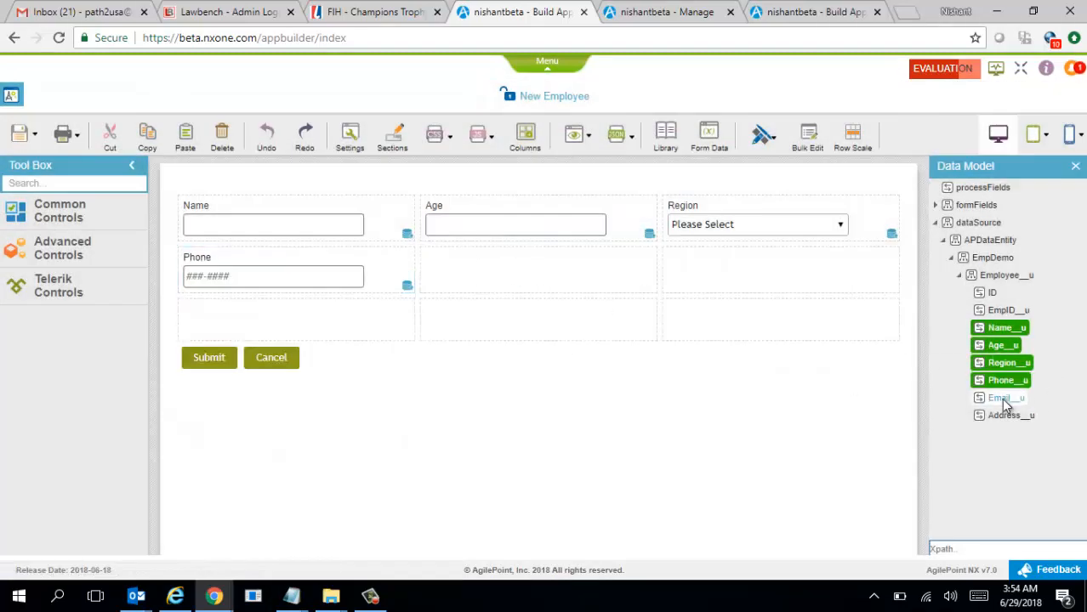
{"action": "left_click_drag", "start_coordinate": [1005, 400], "coordinate": [628, 295]}
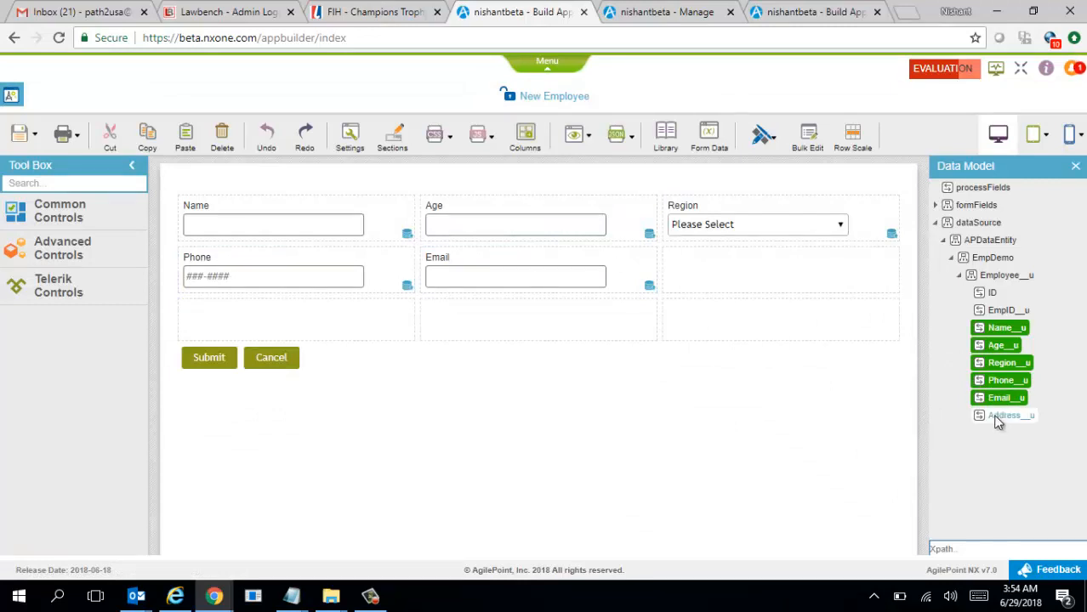
{"action": "left_click_drag", "start_coordinate": [997, 416], "coordinate": [355, 329]}
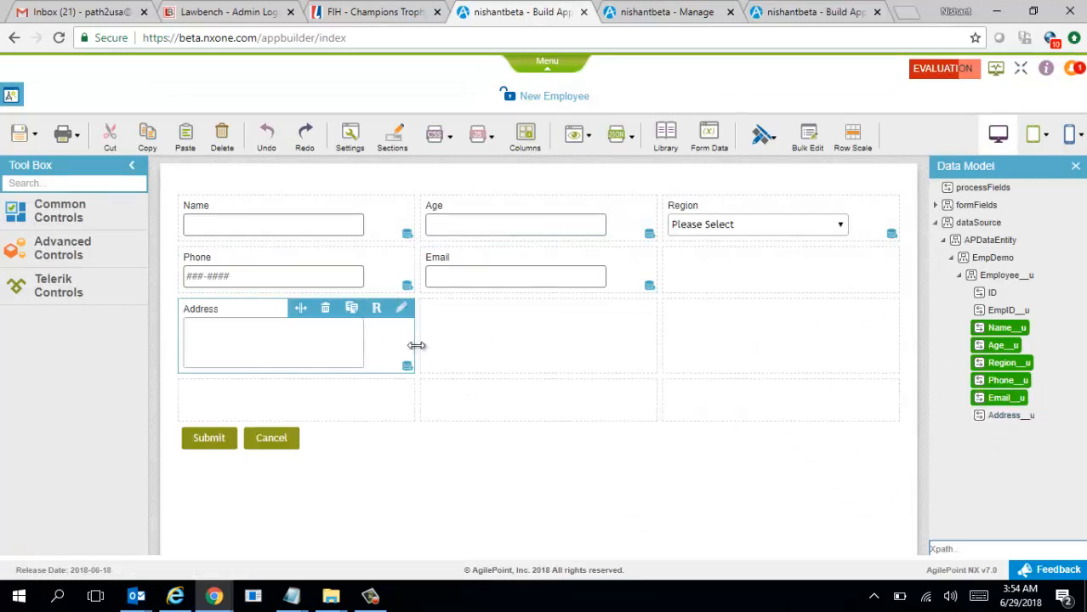
Stretch the Address field across all three columns of its row and widen its text box to align with the Region drop-down's edge
{"action": "left_click_drag", "start_coordinate": [417, 349], "coordinate": [910, 335]}
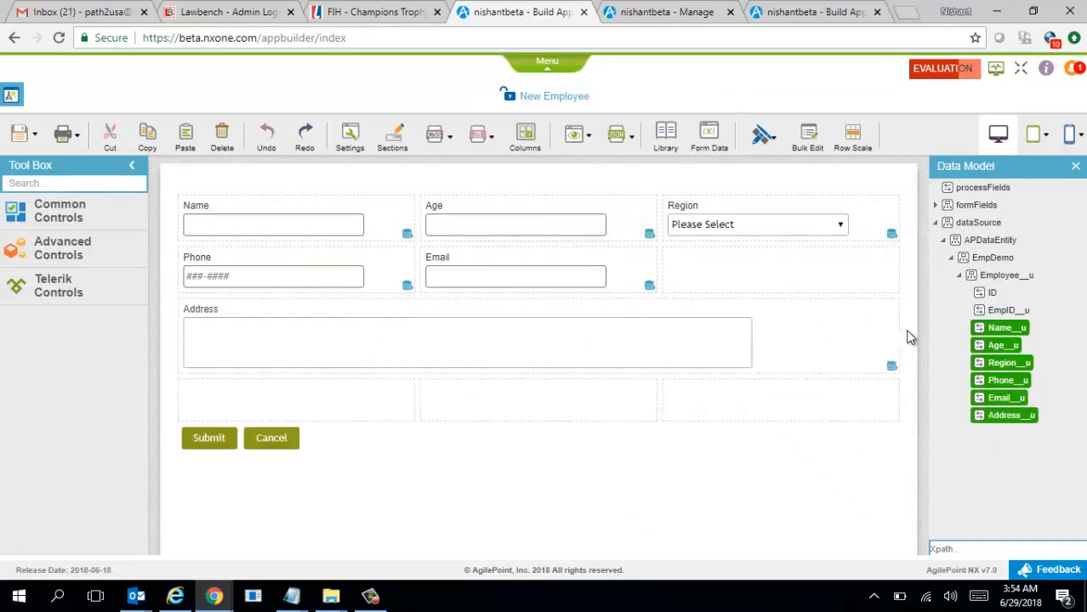
{"action": "left_click", "coordinate": [787, 312]}
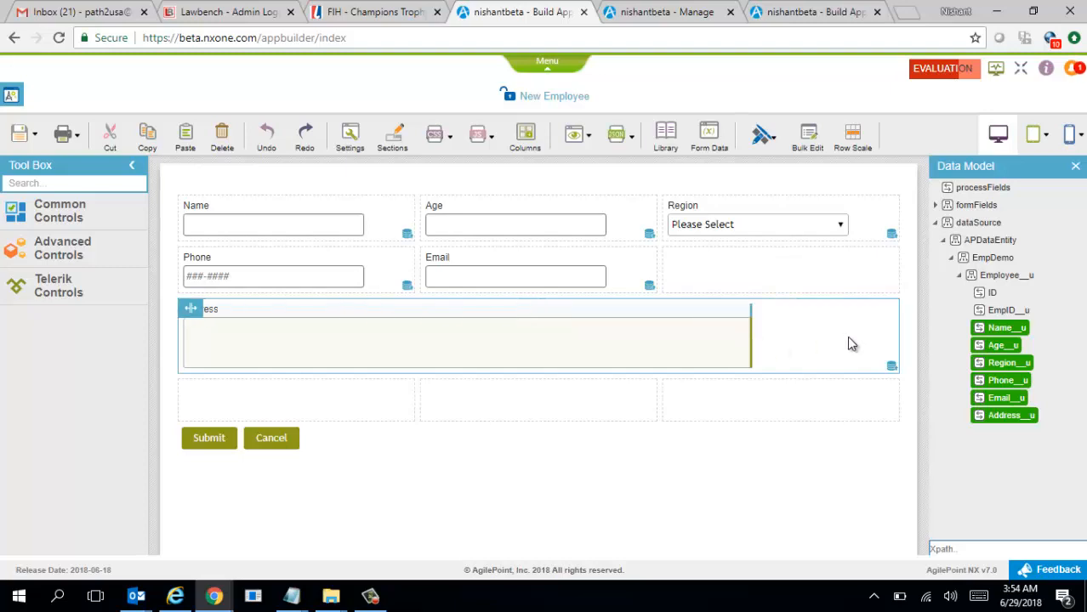
{"action": "left_click_drag", "start_coordinate": [749, 347], "coordinate": [849, 355]}
Preview the New Employee form as a PC Browser page and examine the choices in its Region drop-down without selecting one
{"action": "left_click", "coordinate": [579, 138]}
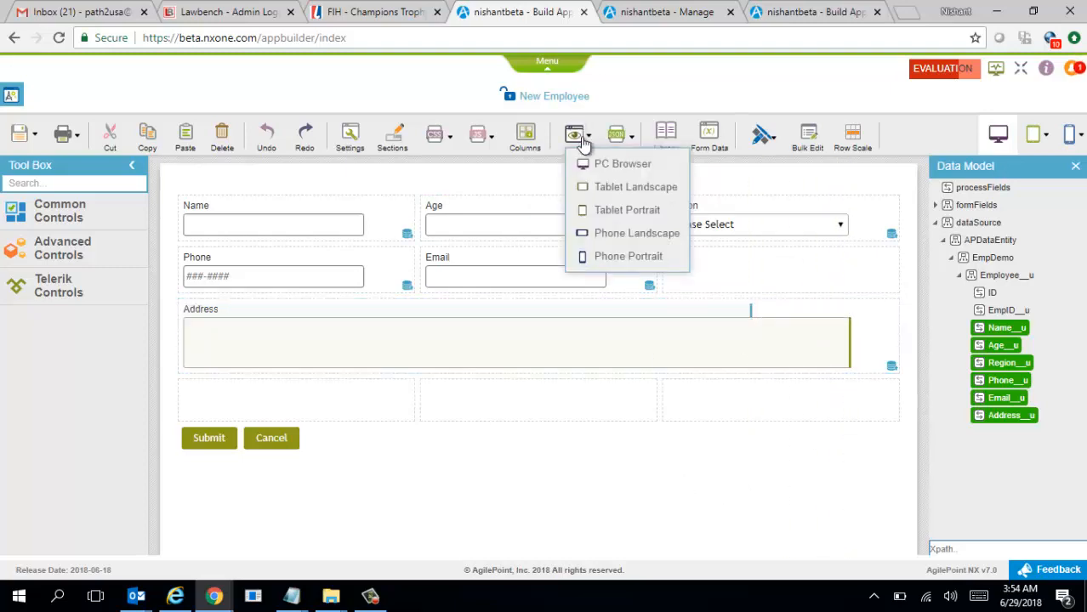
{"action": "left_click", "coordinate": [599, 167]}
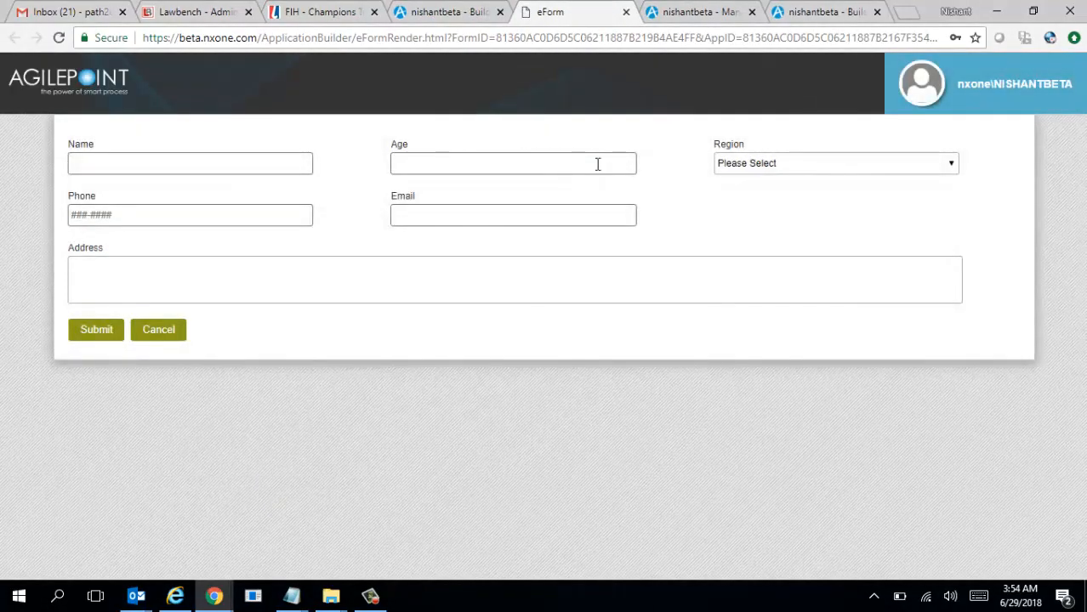
{"action": "left_click", "coordinate": [808, 171]}
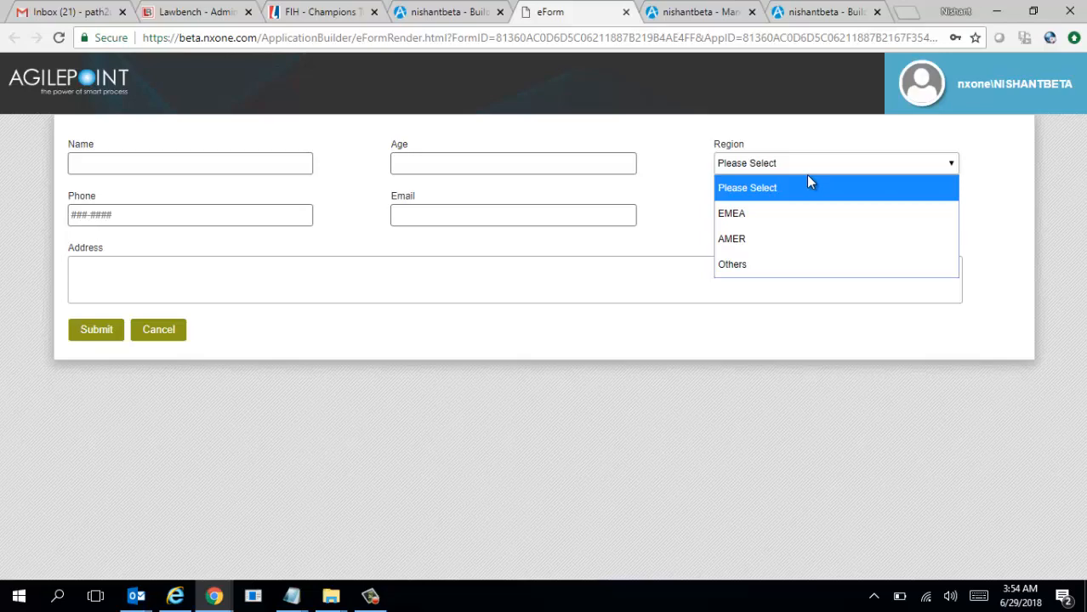
{"action": "left_click", "coordinate": [686, 195]}
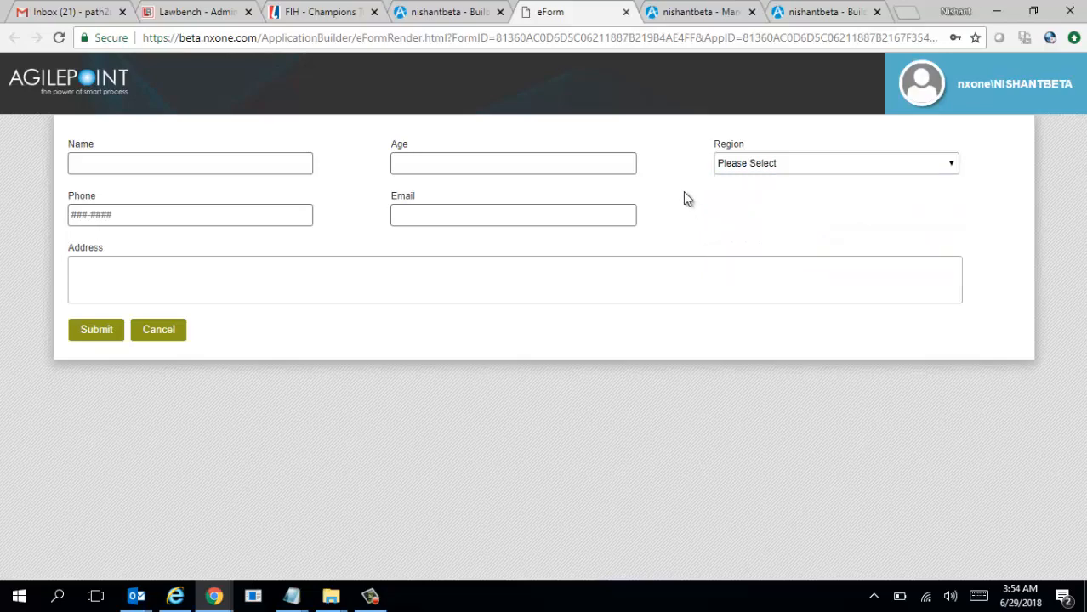